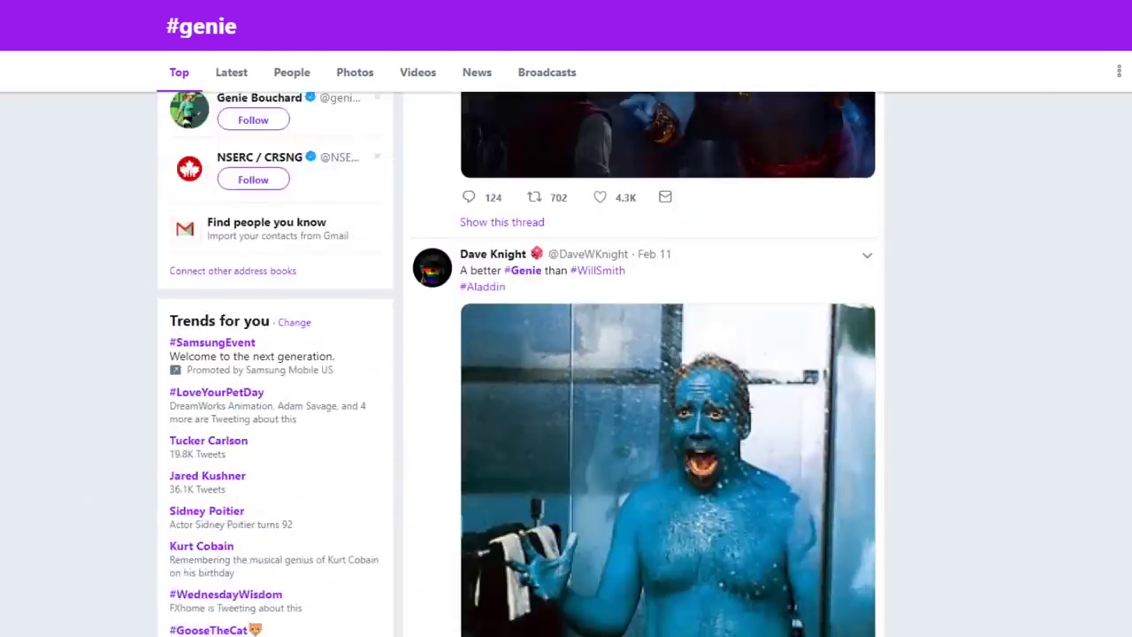
Step: Scroll down through the Google News results for 'will smith's genie memes'
scroll(567, 354, down, 4)
scroll(566, 354, down, 12)
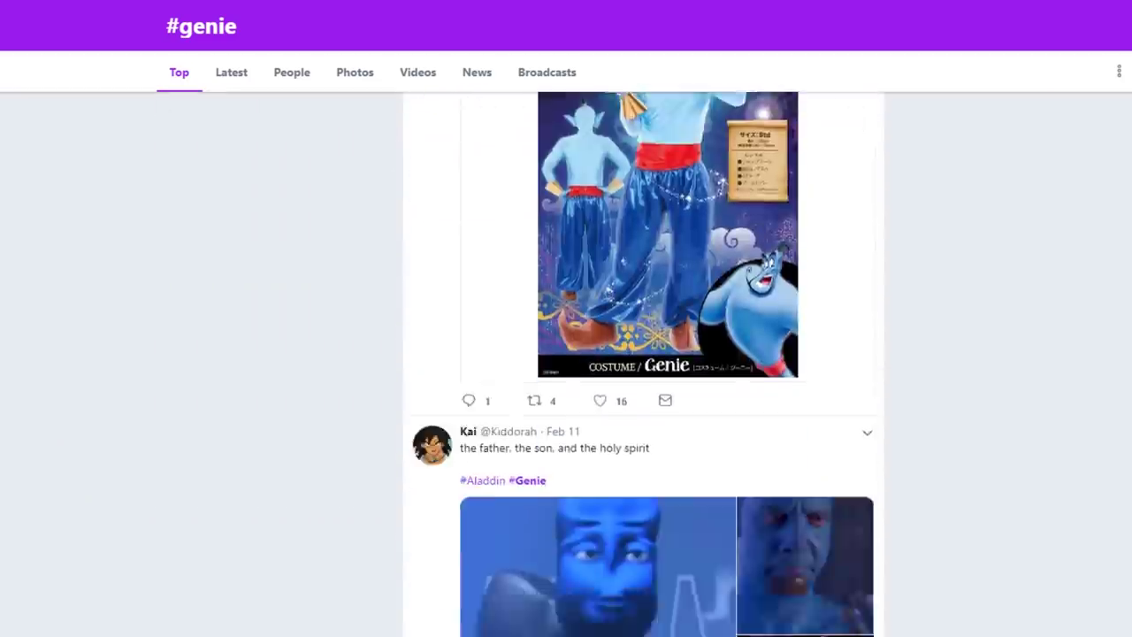
scroll(664, 354, down, 10)
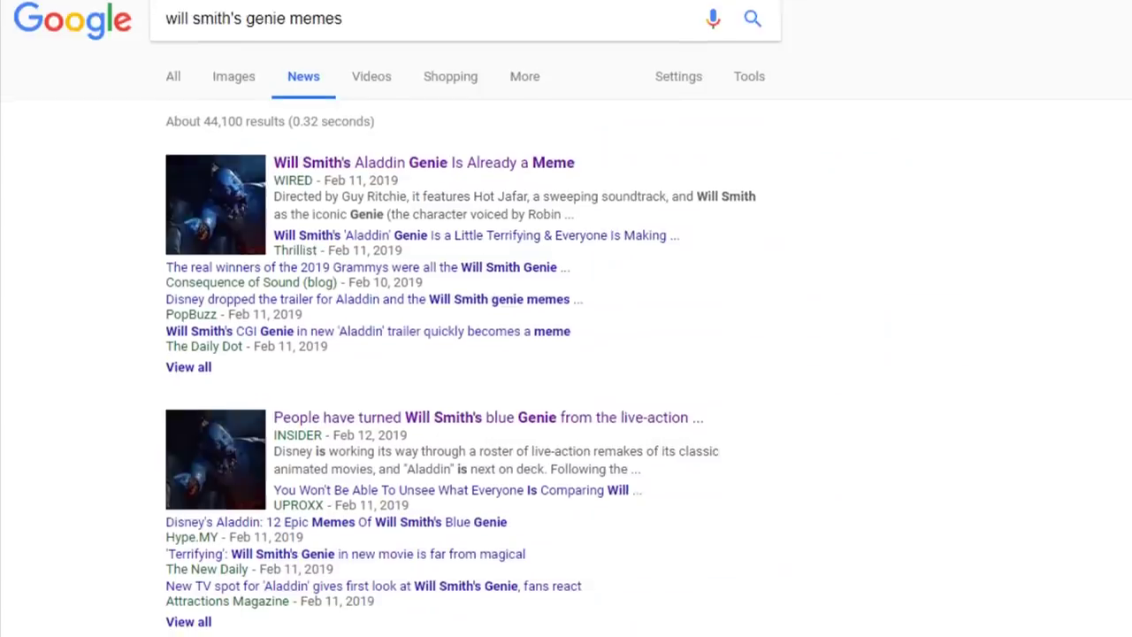
scroll(566, 354, down, 5)
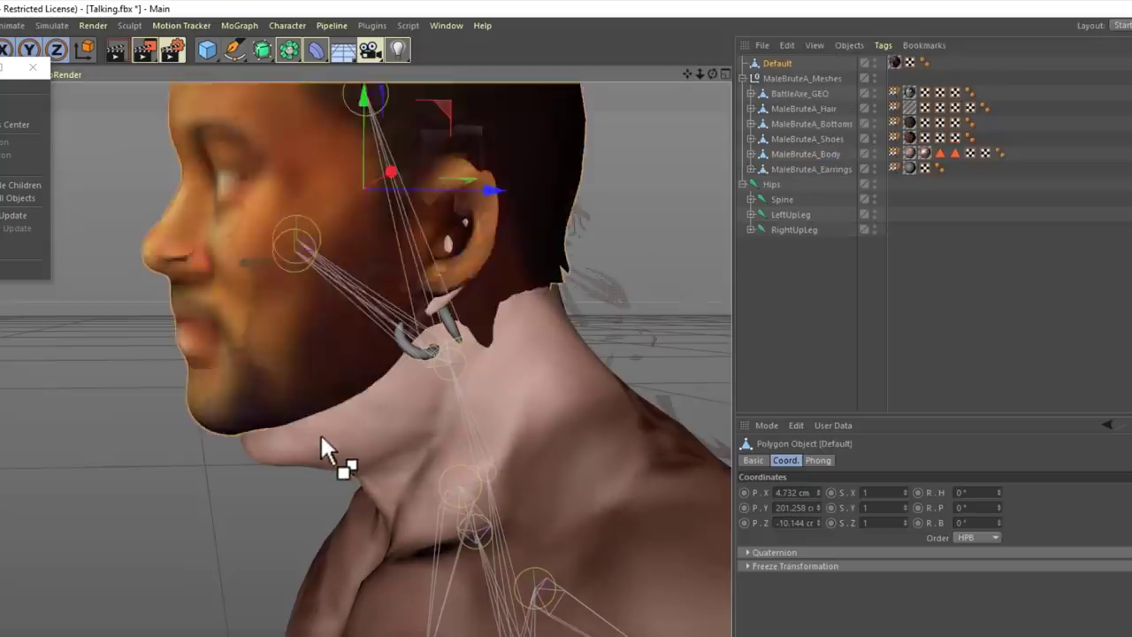
Step: Scroll to adjust the view of the Will Smith face mesh on the brute's head
scroll(321, 437, down, 3)
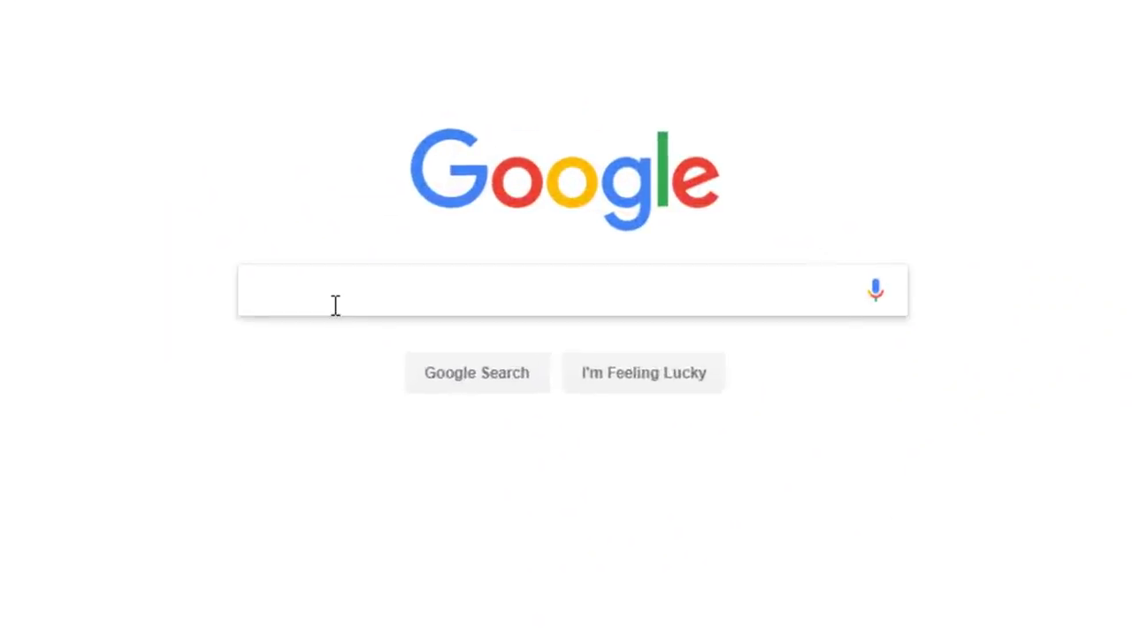
Step: Search 'will smith 3d model' and open and orbit the free Sketchfab model
text(will smit)
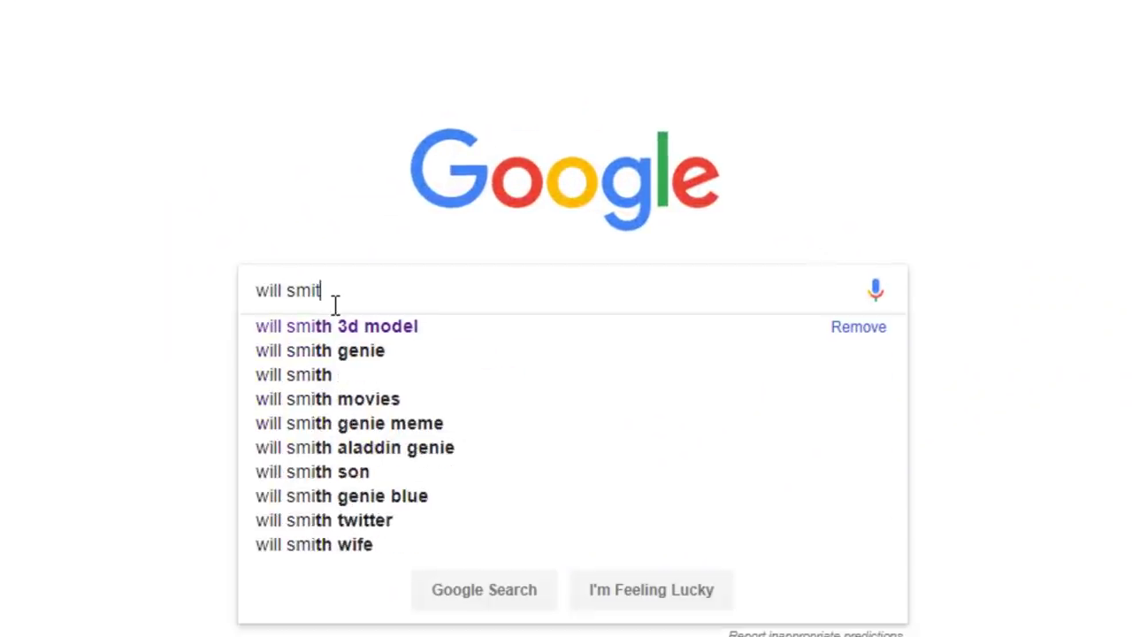
text(h 3d model)
key(Return)
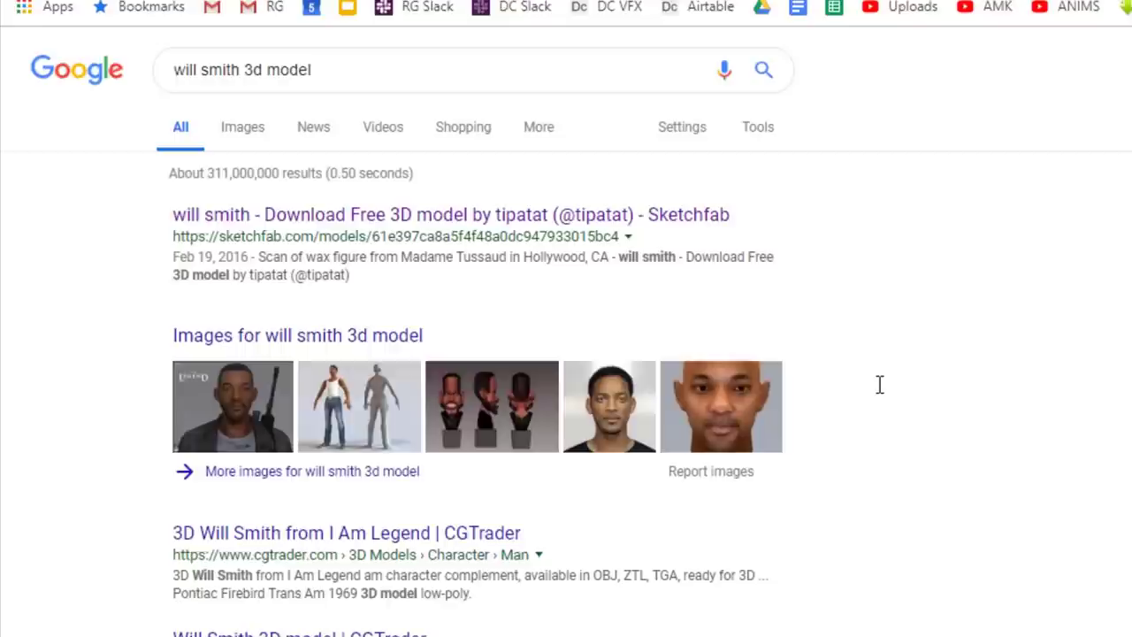
click(620, 229)
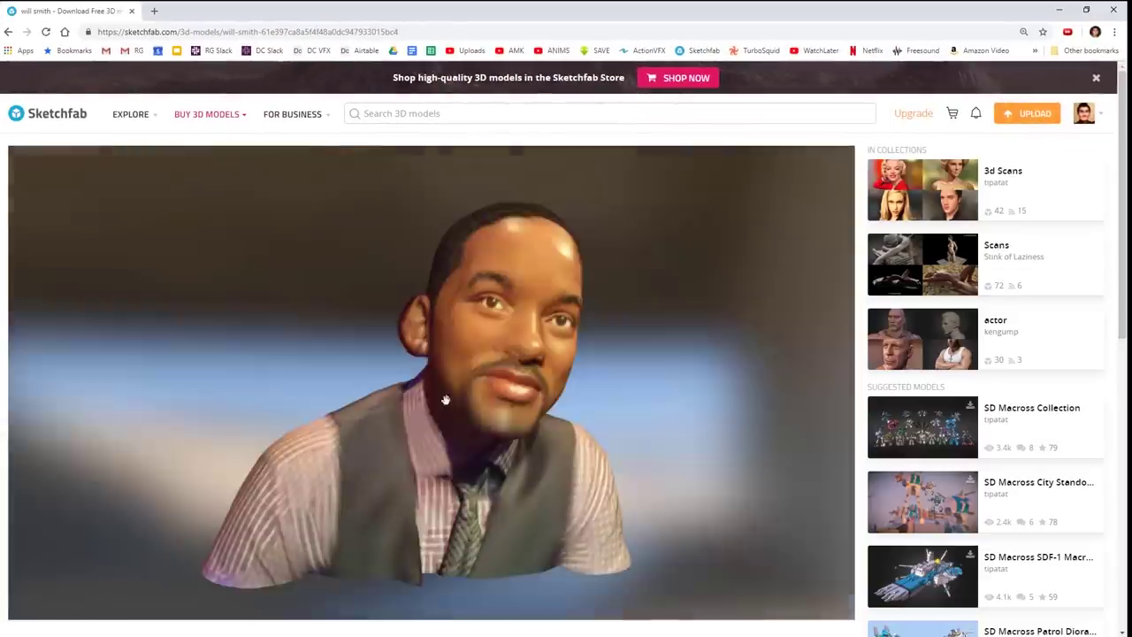
mouse_move(446, 400)
mouse_down()
mouse_move(536, 434)
mouse_move(513, 447)
mouse_move(533, 445)
mouse_up()
Step: Scroll down to check the model's download options, then reset page zoom to 100%
scroll(533, 445, down, 5)
scroll(283, 522, down, 3)
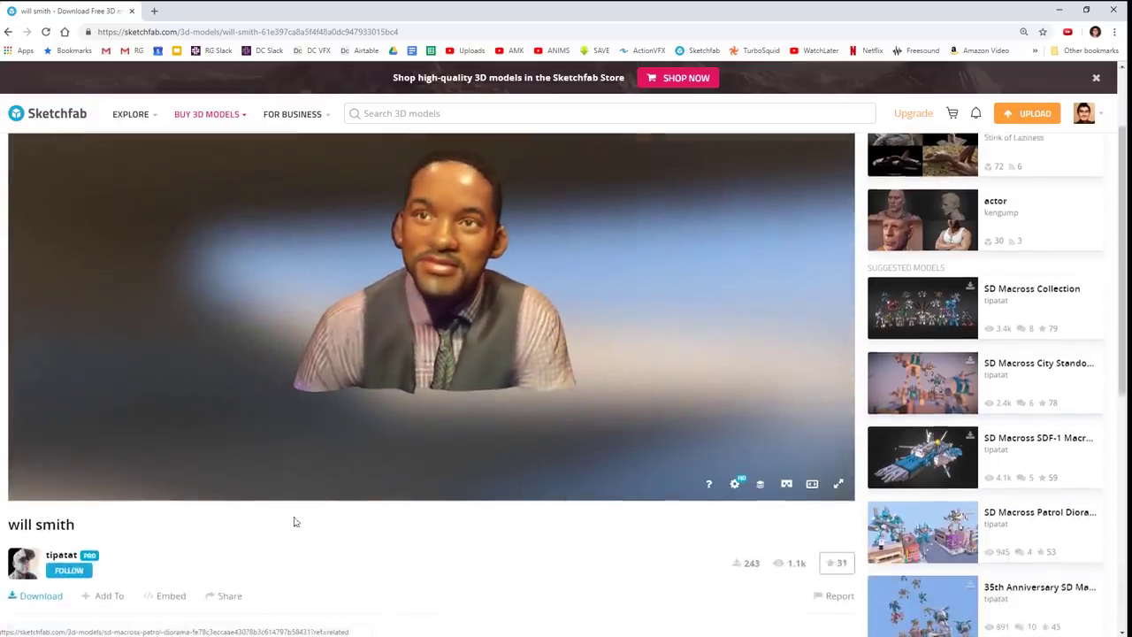
scroll(284, 522, down, 2)
click(42, 425)
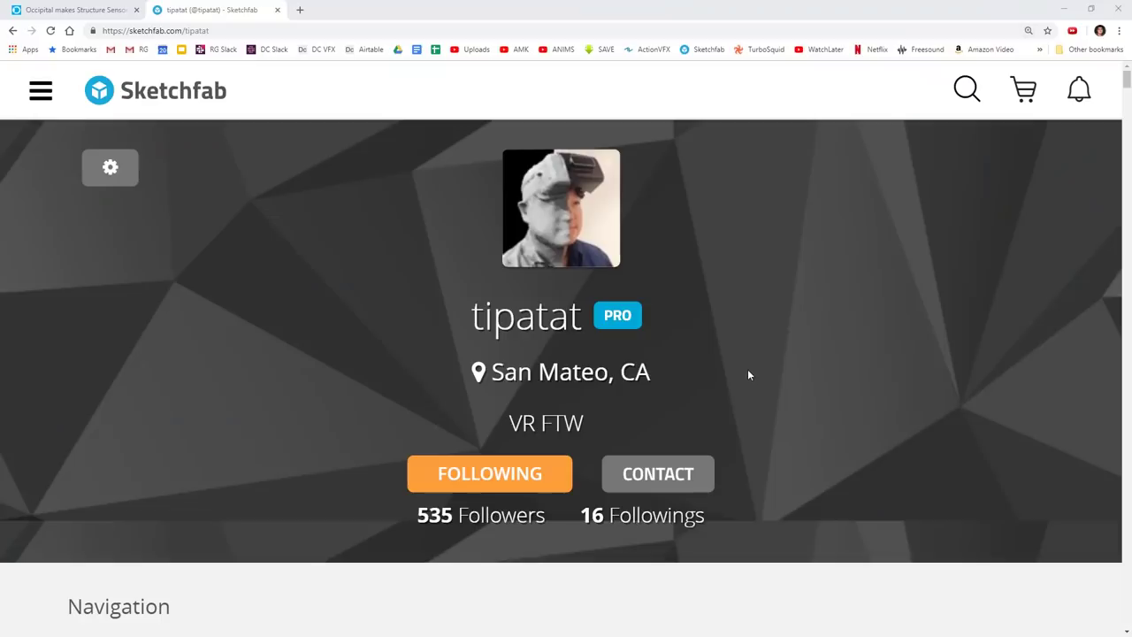
key(ctrl+0)
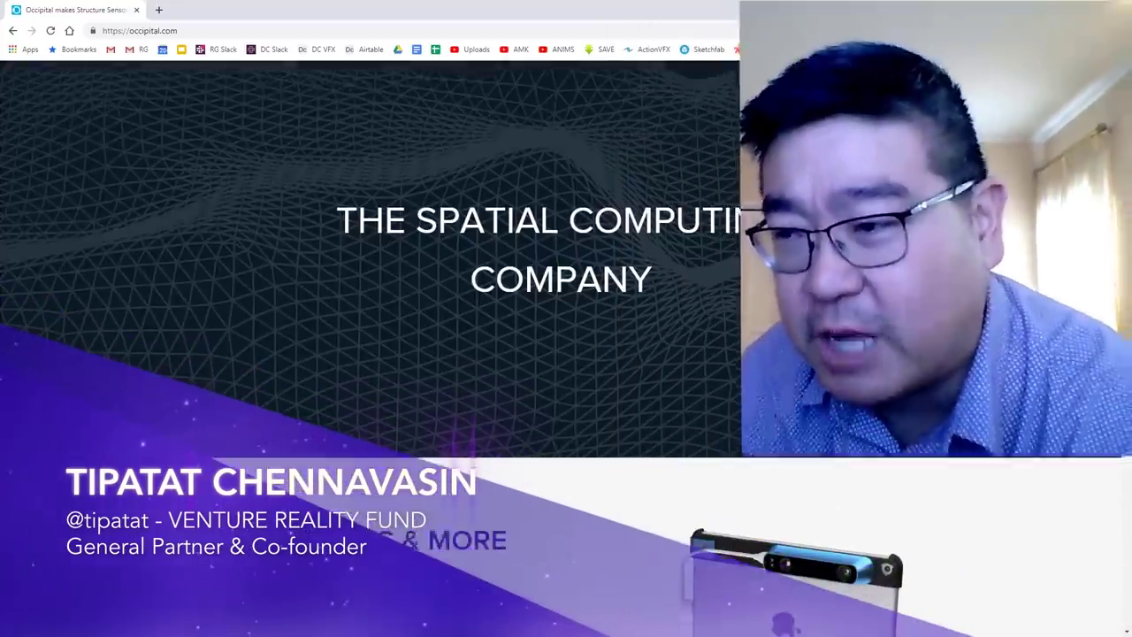
scroll(1083, 312, down, 3)
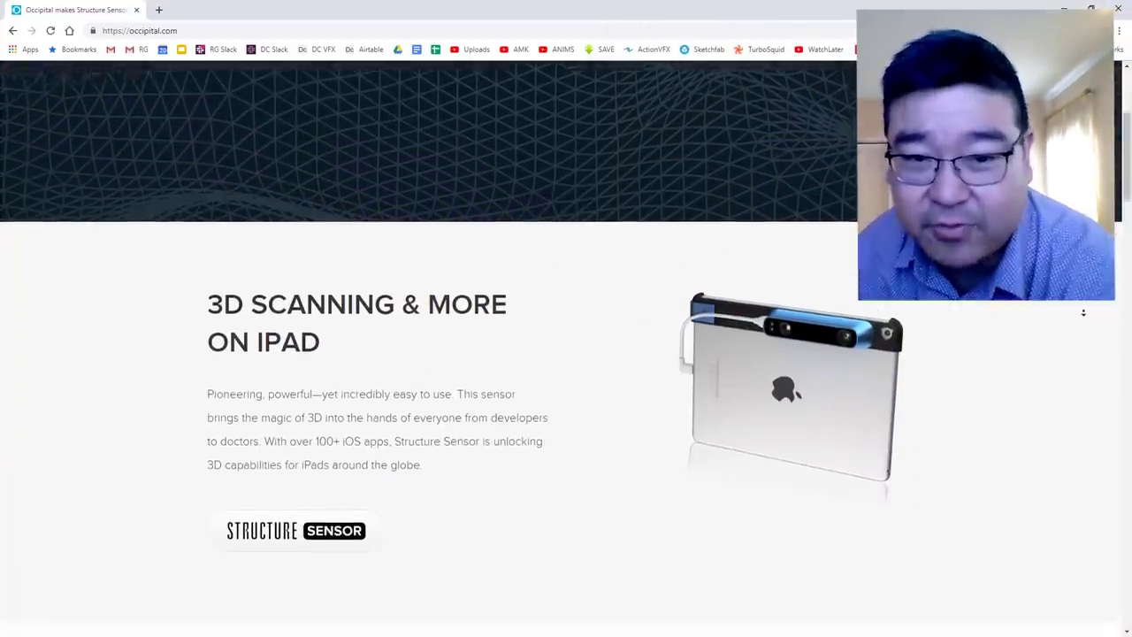
scroll(1084, 312, down, 3)
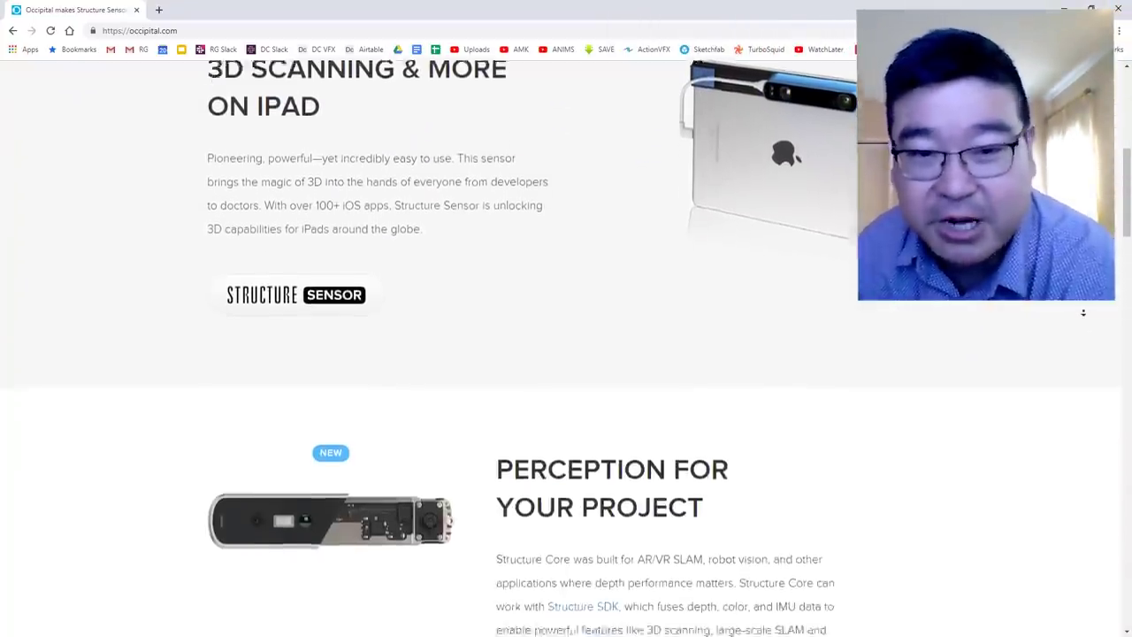
scroll(1083, 313, down, 3)
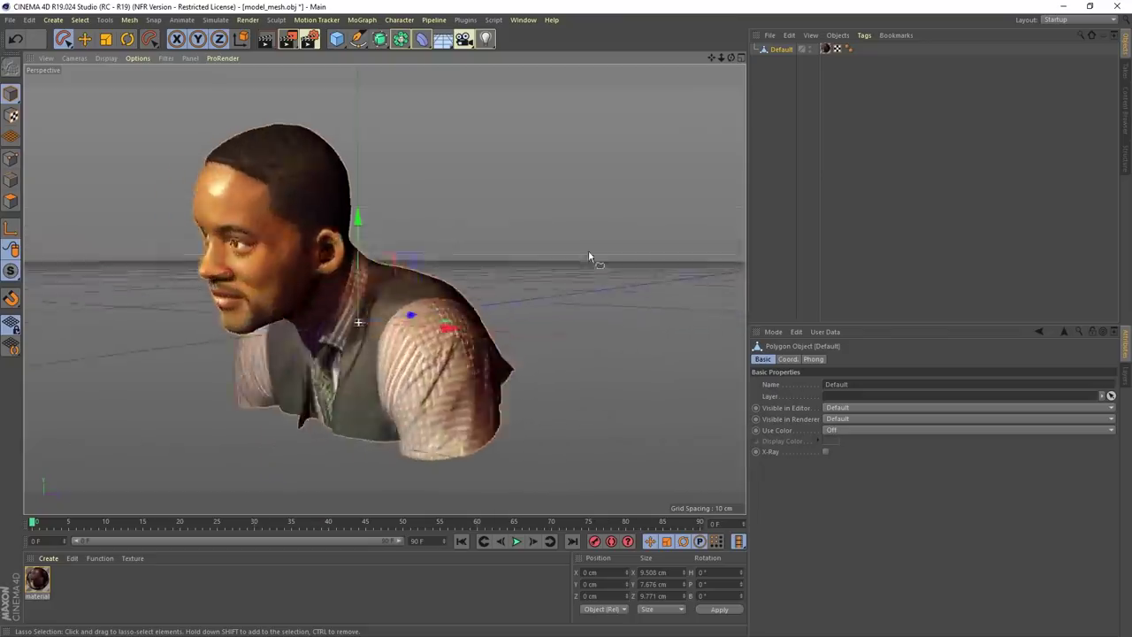
Step: Browse through the popular models on the creator's Sketchfab profile
mouse_move(589, 256)
alt+mouse_down()
mouse_move(664, 248)
mouse_move(611, 255)
mouse_move(621, 240)
mouse_move(188, 131)
alt+mouse_up()
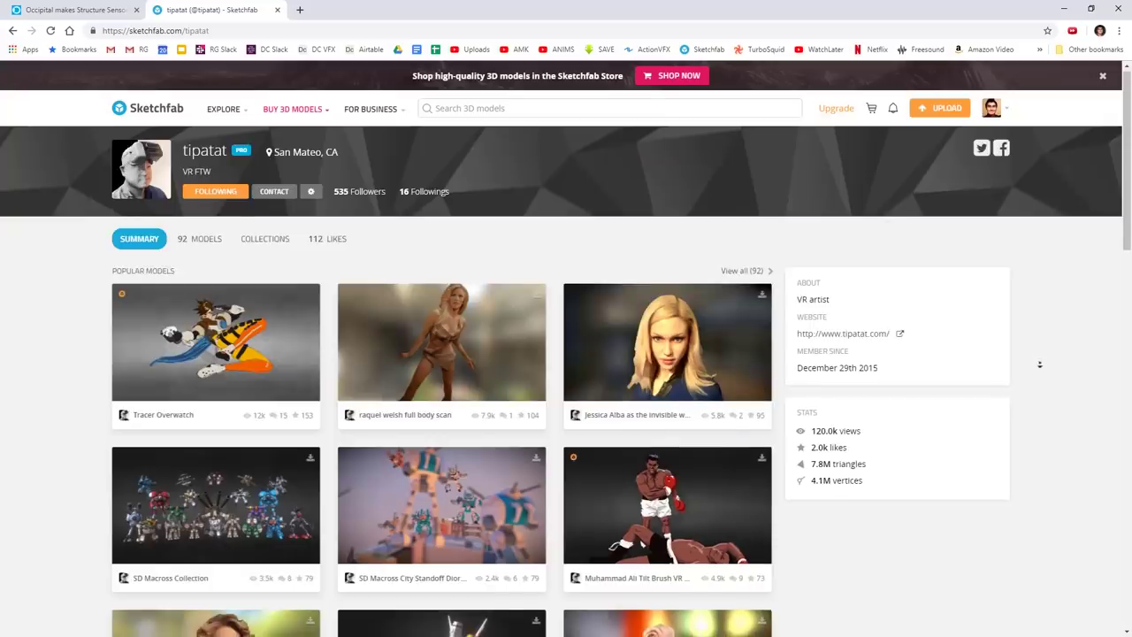
scroll(1040, 363, down, 3)
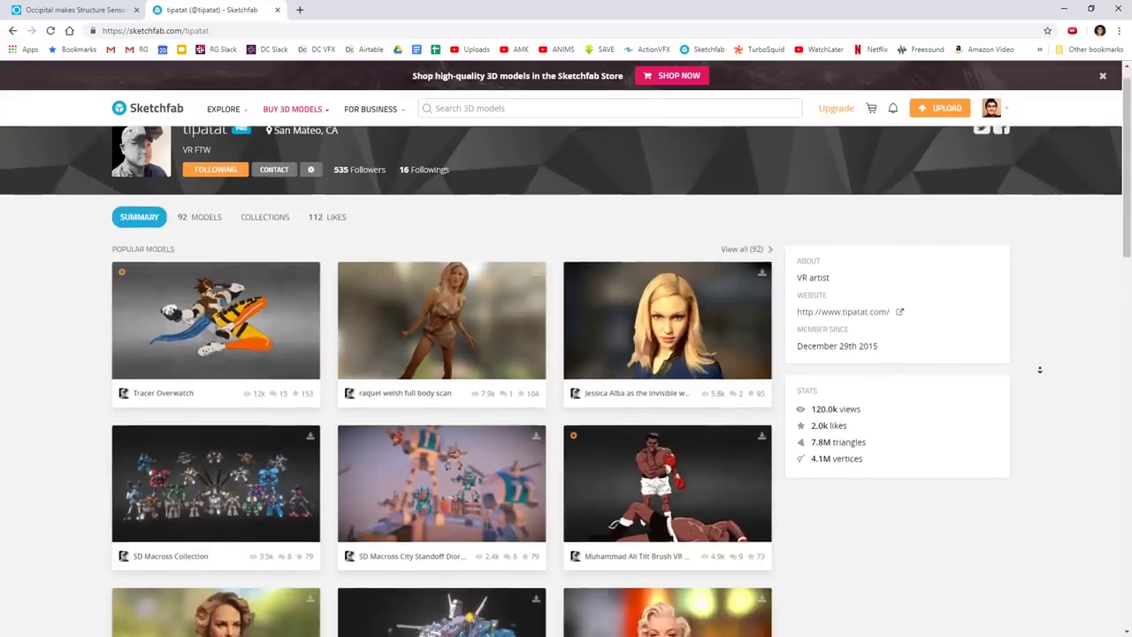
scroll(1040, 370, down, 3)
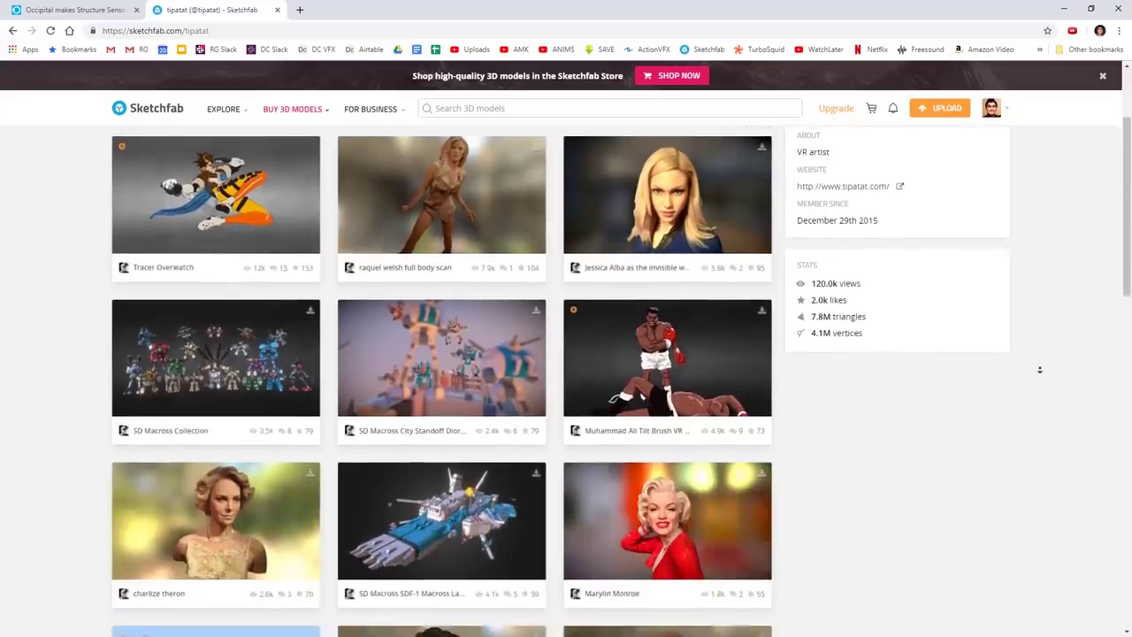
scroll(1039, 370, down, 2)
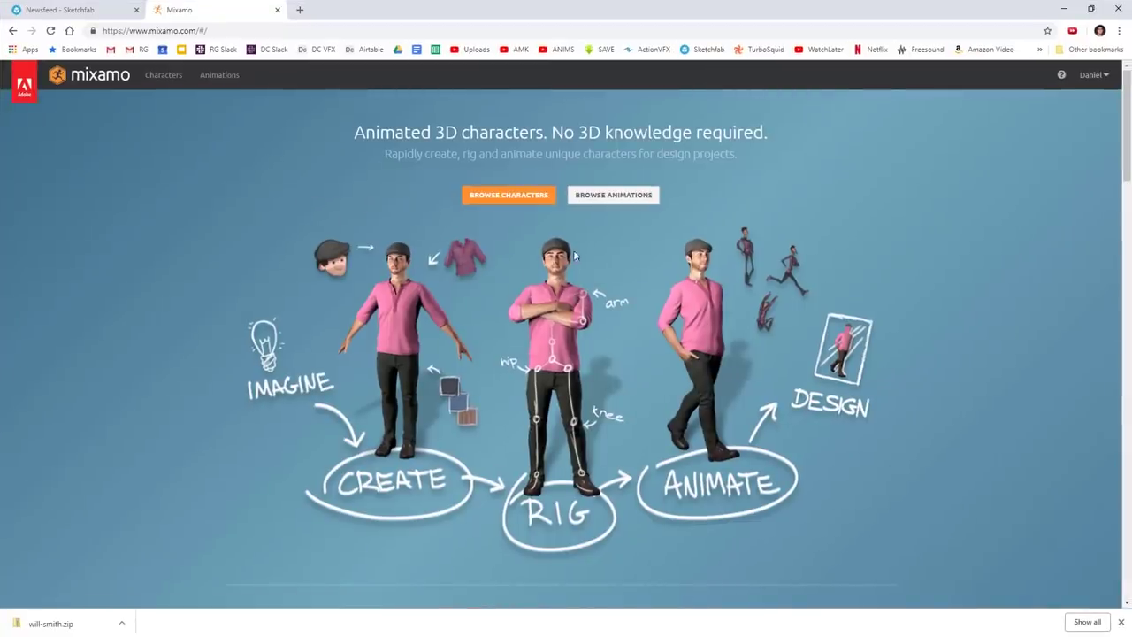
Step: Load the Brute character from Mixamo's character library and turn it to face front
click(510, 196)
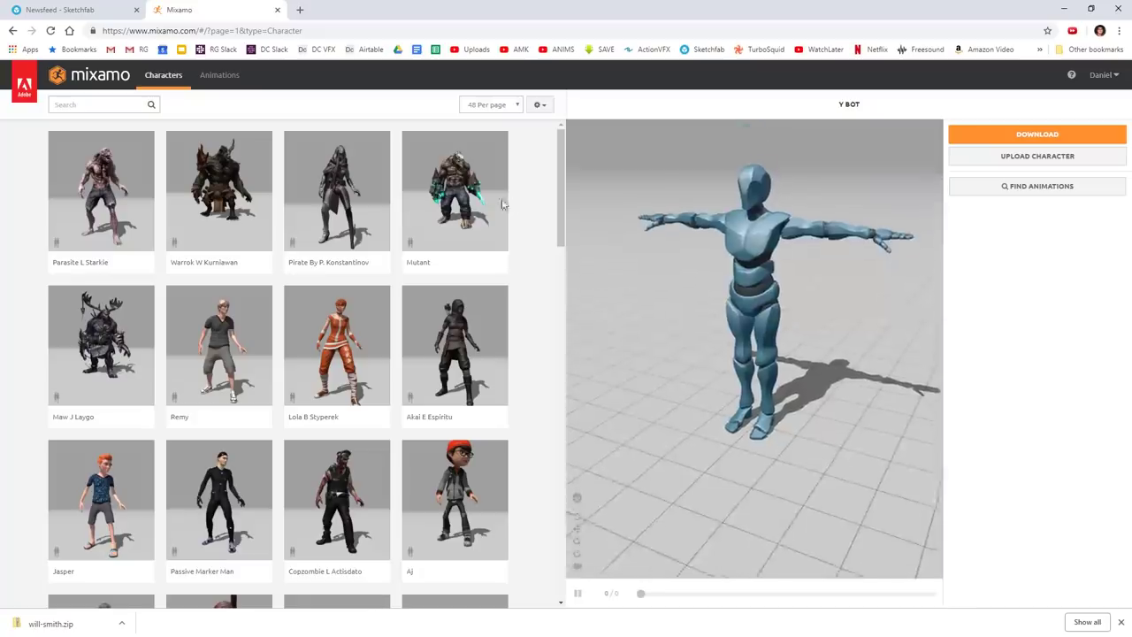
scroll(461, 326, down, 4)
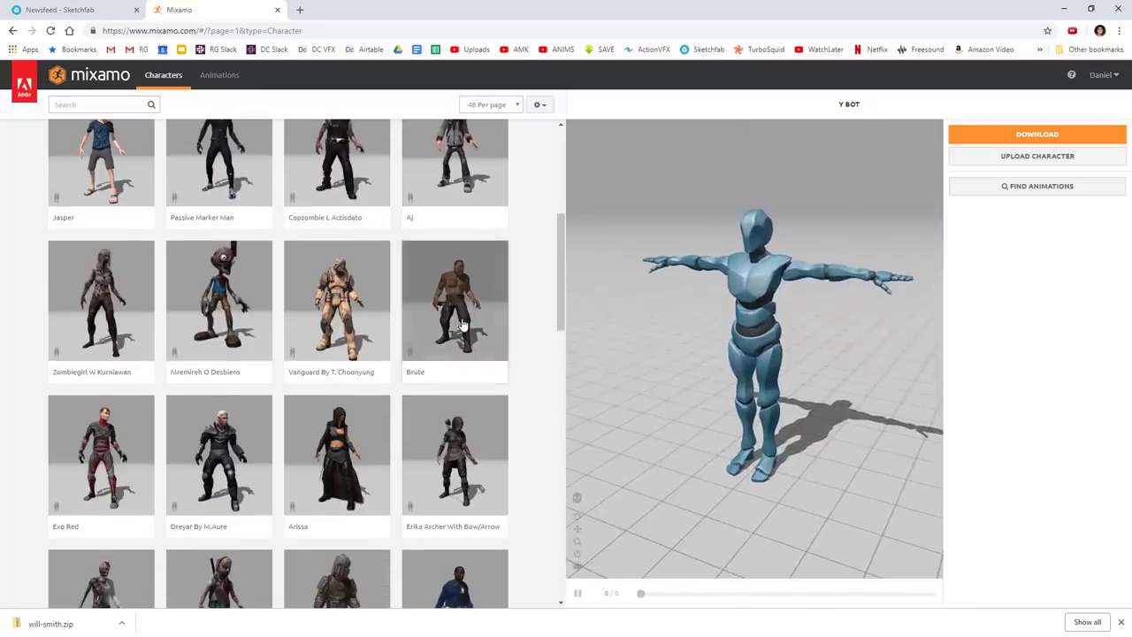
click(462, 326)
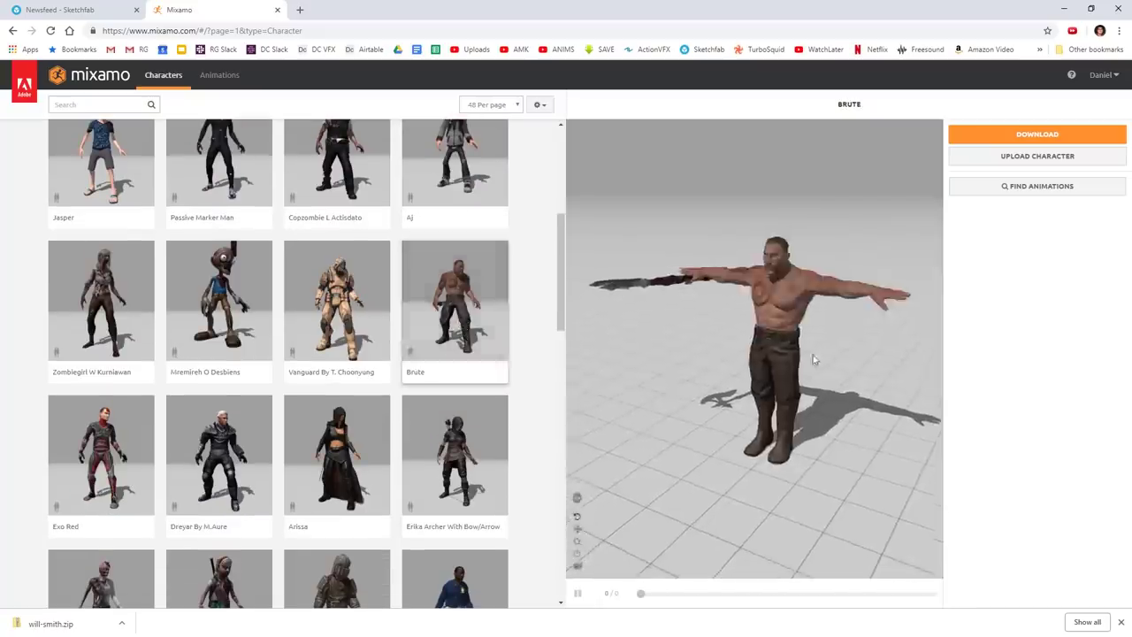
drag(873, 355, 834, 322)
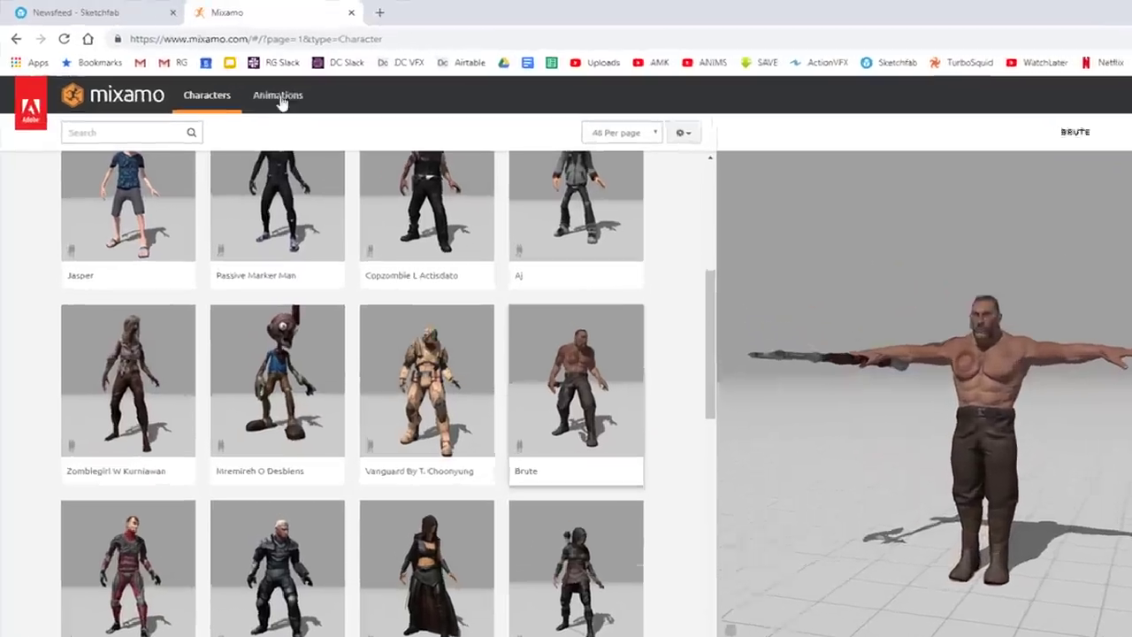
Step: Search the animations for 'talking' and apply a Talking animation to Brute
click(219, 74)
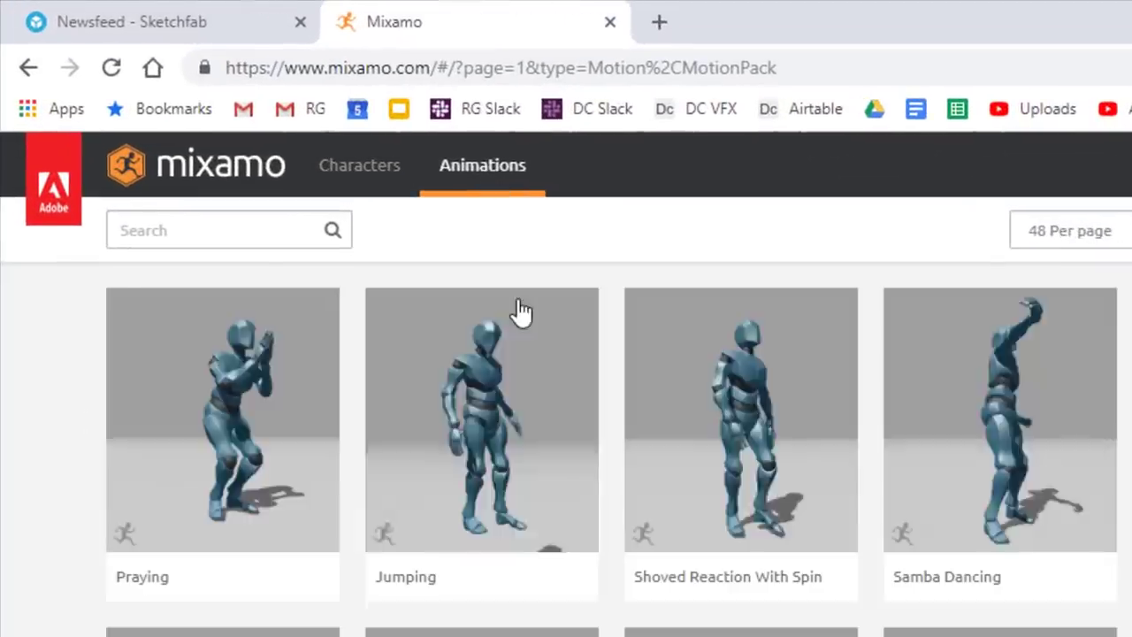
click(228, 219)
text(talking)
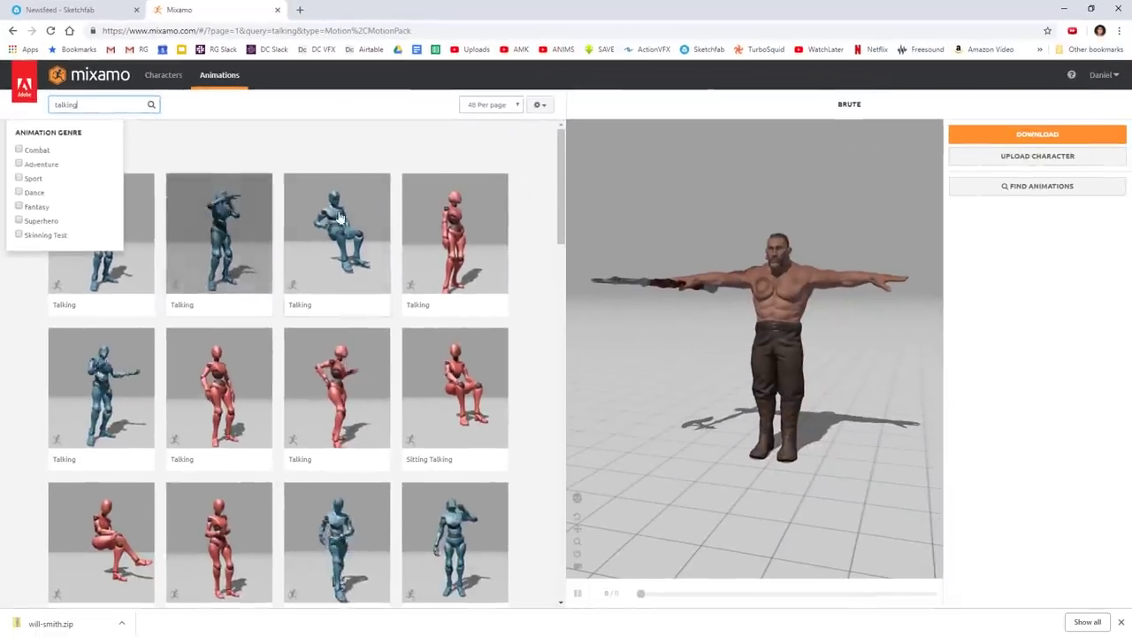
key(Return)
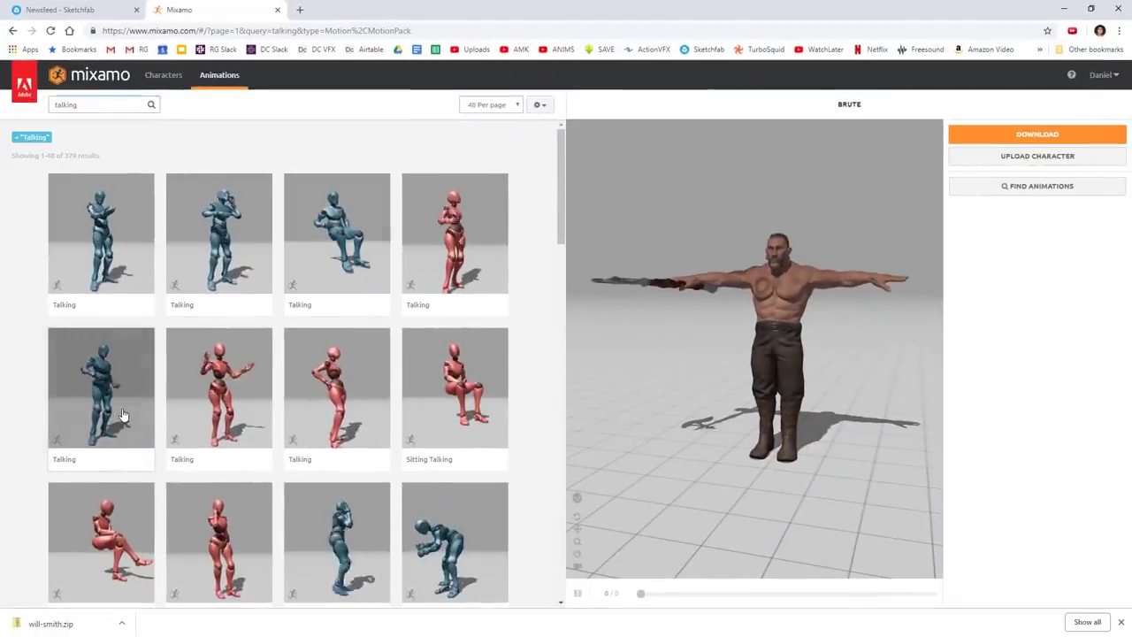
click(124, 415)
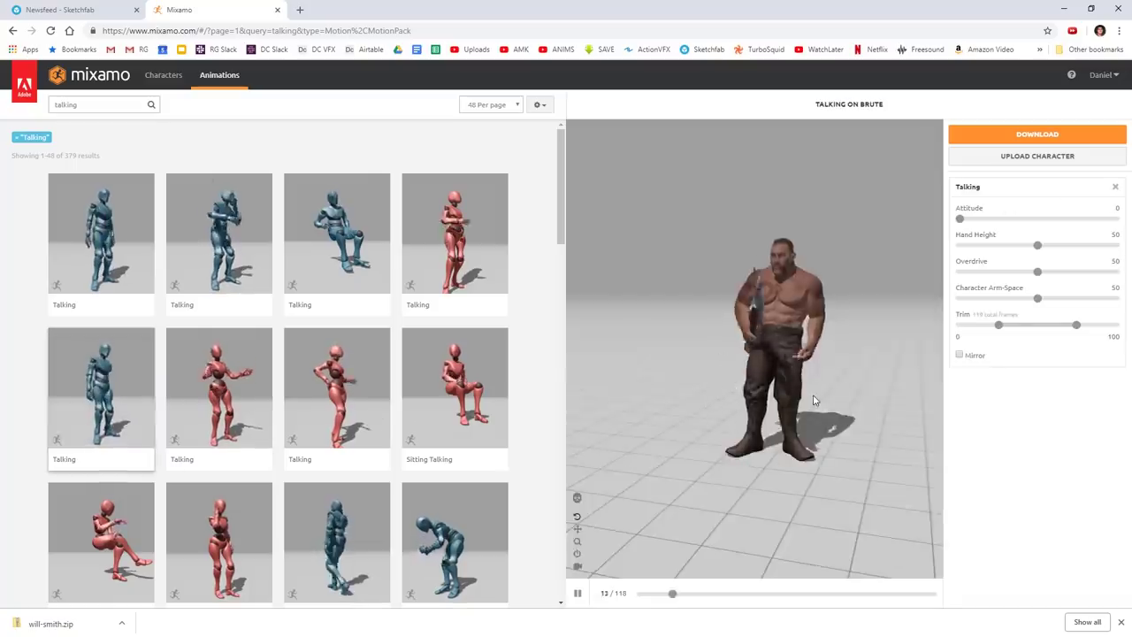
click(121, 392)
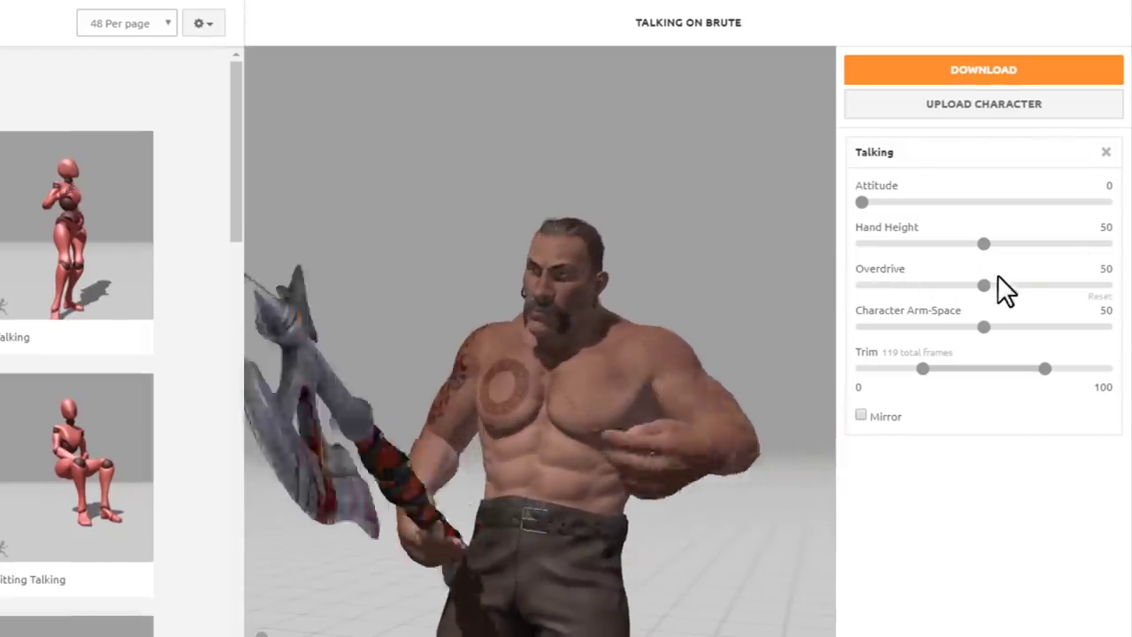
Step: Set Character Arm-Space to 68 and download the animated Brute as FBX
click(1027, 327)
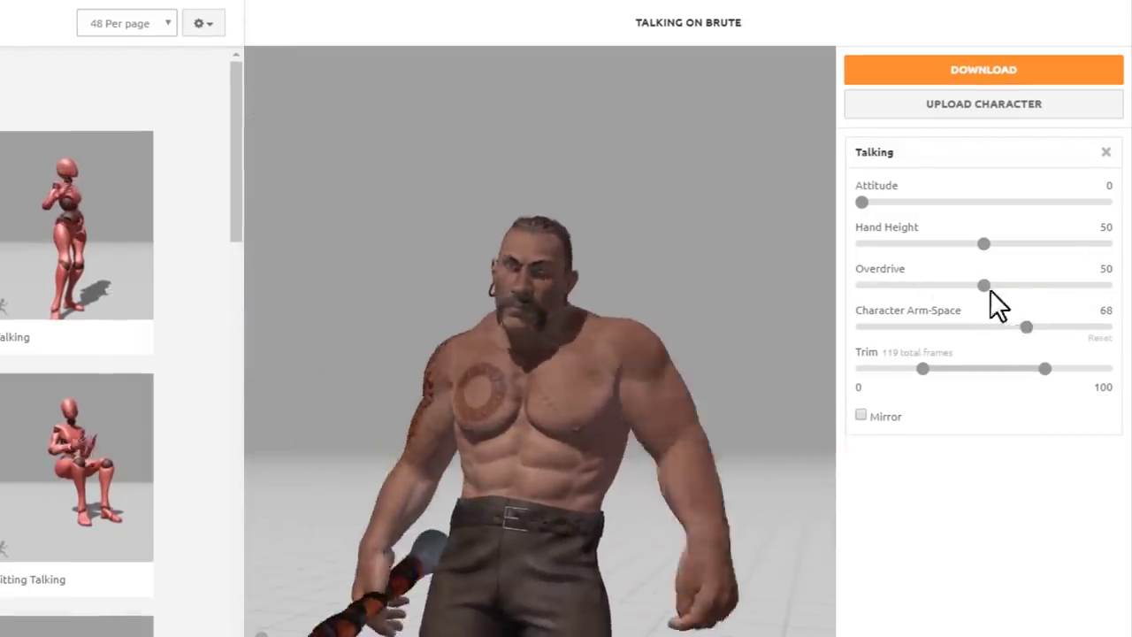
click(981, 72)
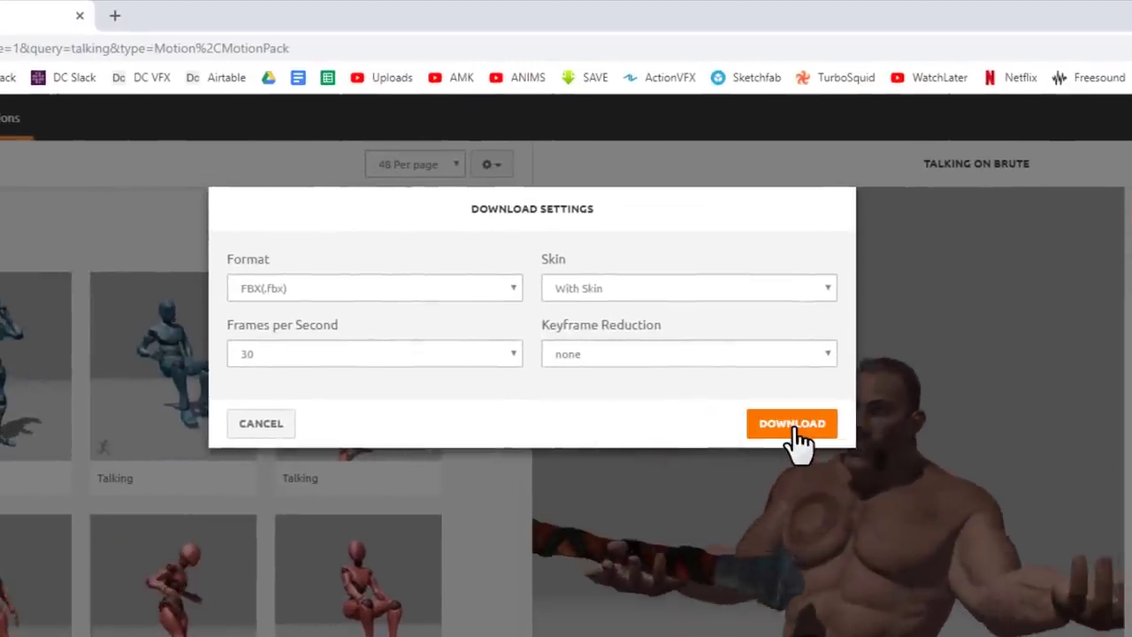
click(774, 417)
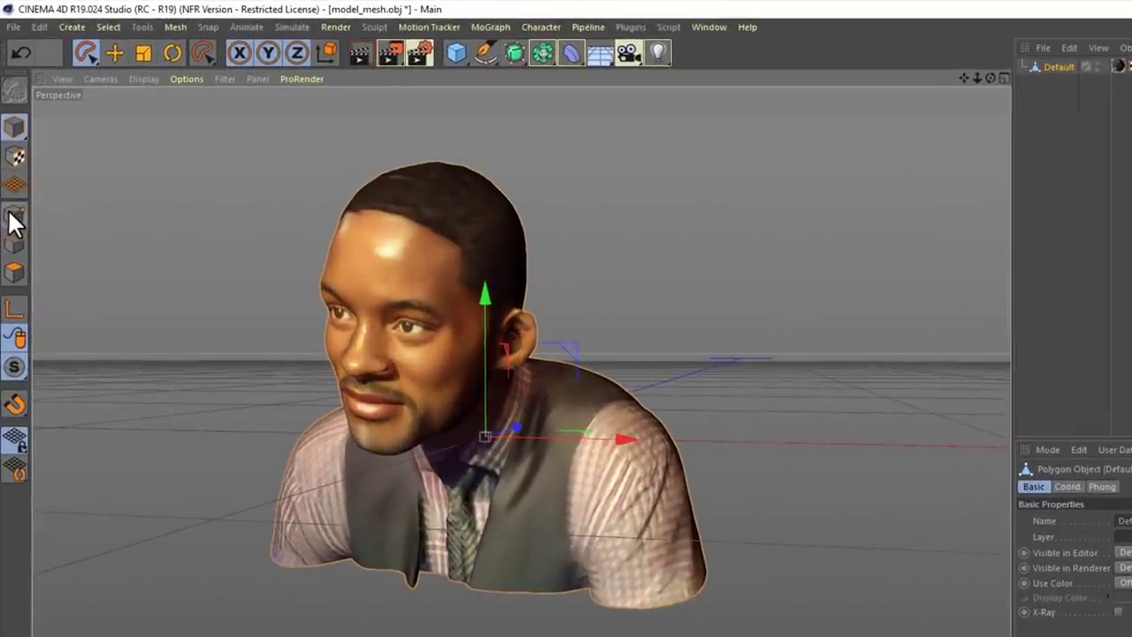
Step: Trim the scanned bust by deleting its neck and shoulder points in Points mode
click(13, 215)
alt+drag(486, 341, 464, 299)
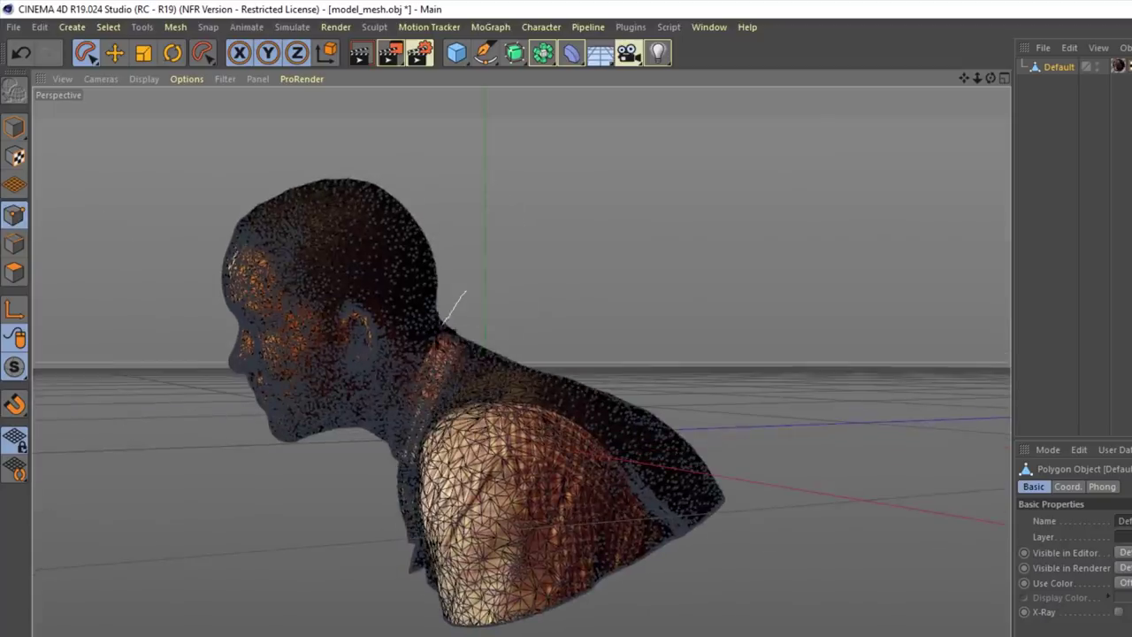
drag(373, 635, 571, 373)
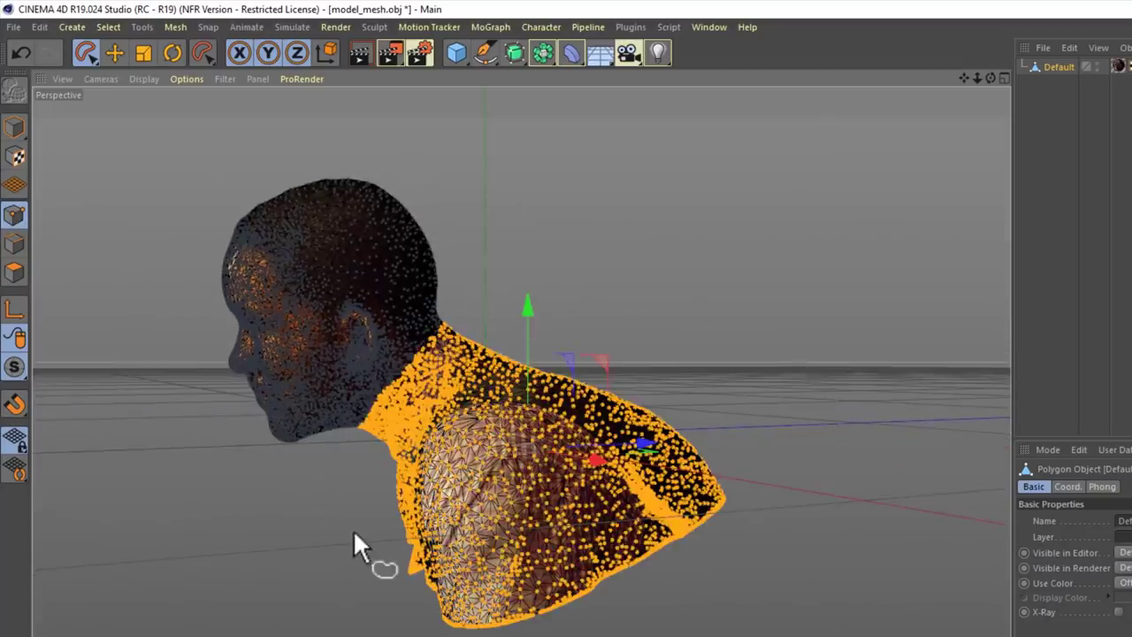
alt+drag(351, 544, 655, 453)
key(Delete)
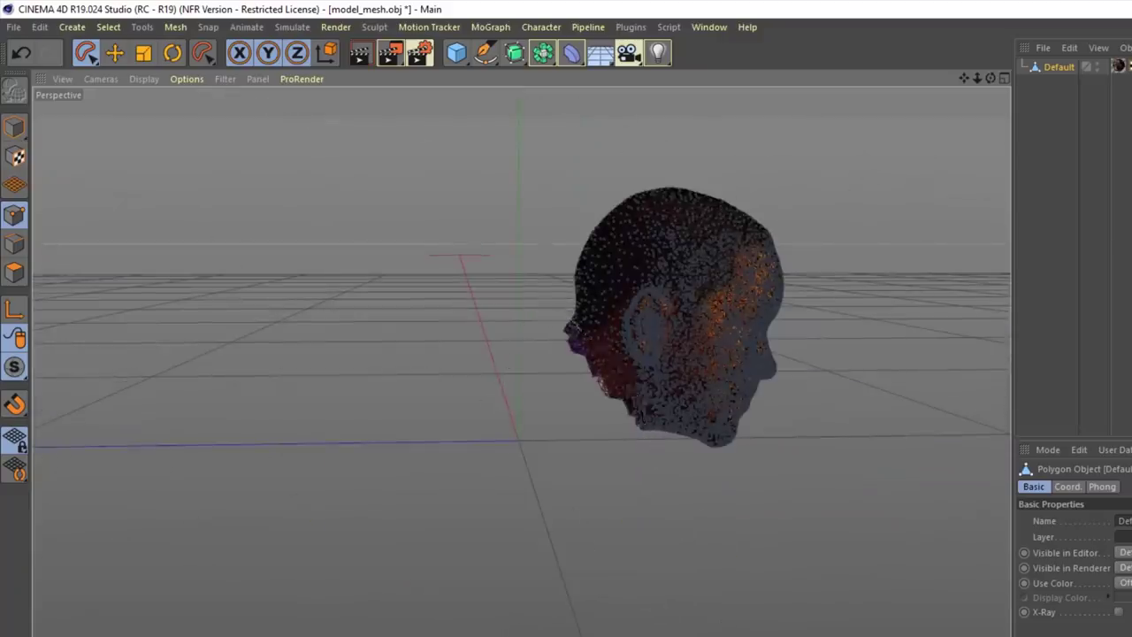
alt+drag(809, 527, 659, 485)
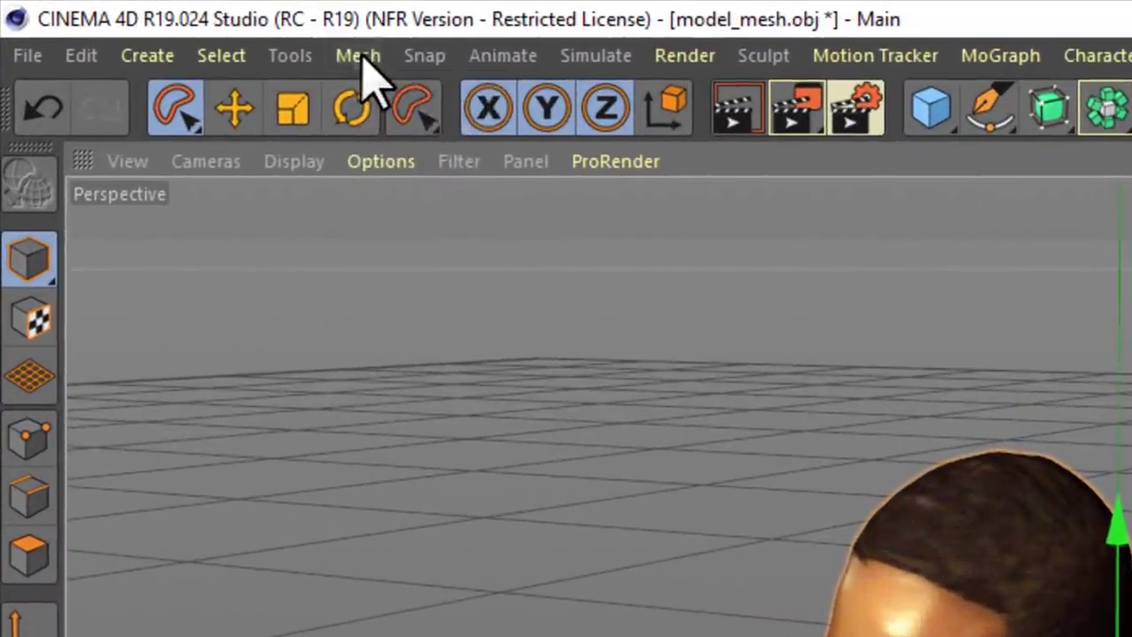
Step: Rotate the head to face forward and recentre its axis with Mesh > Axis Center
click(358, 57)
mouse_move(393, 357)
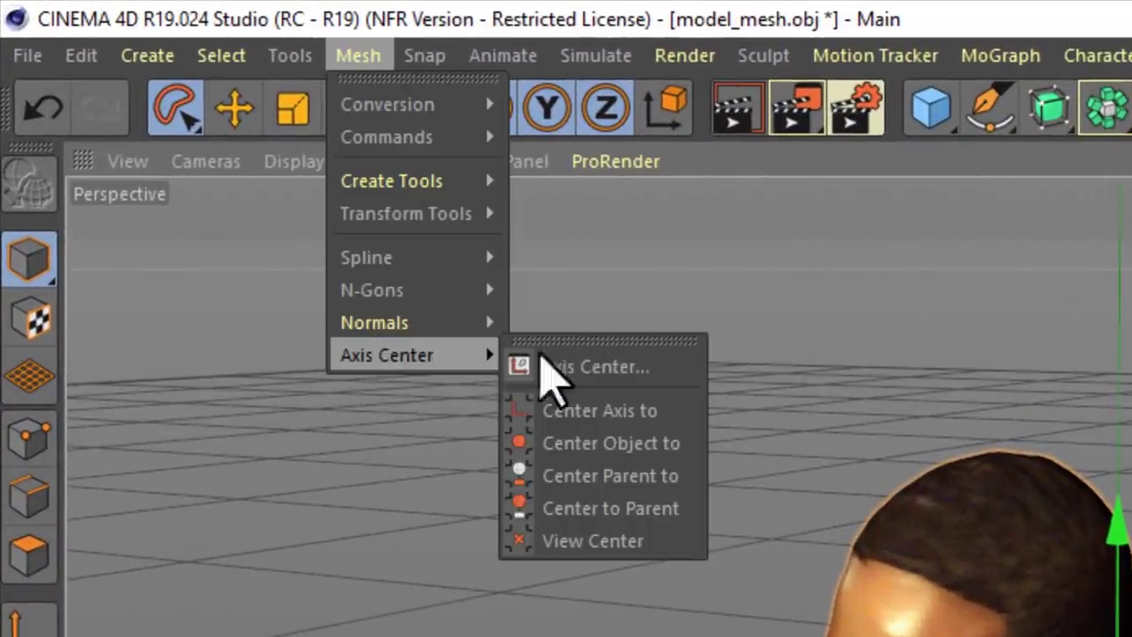
click(560, 371)
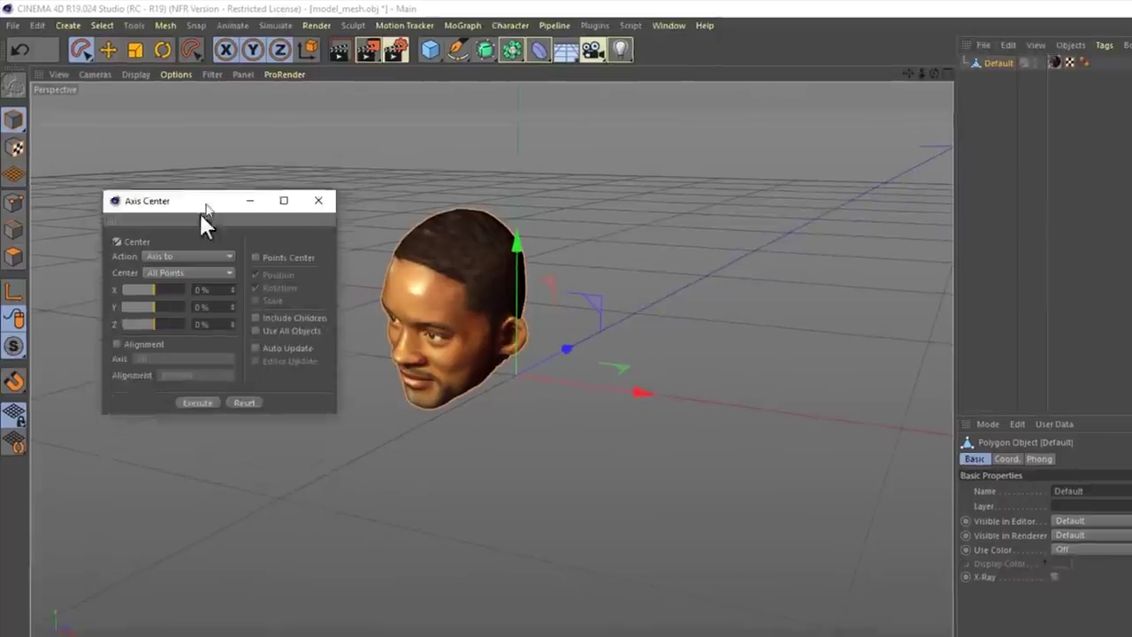
drag(202, 213, 182, 244)
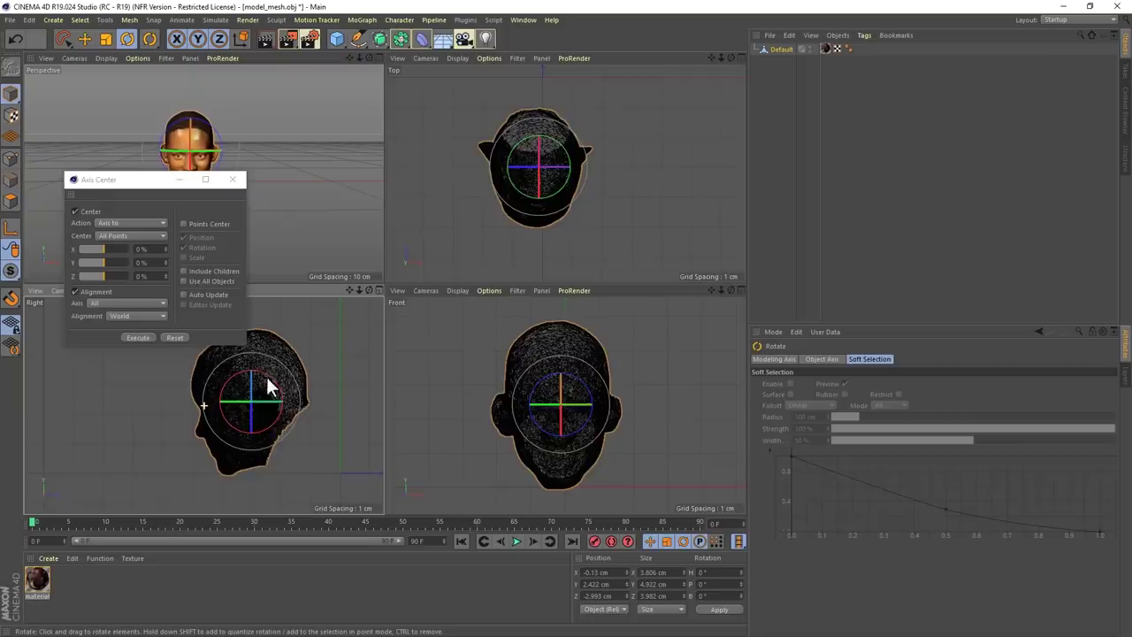
drag(268, 377, 277, 387)
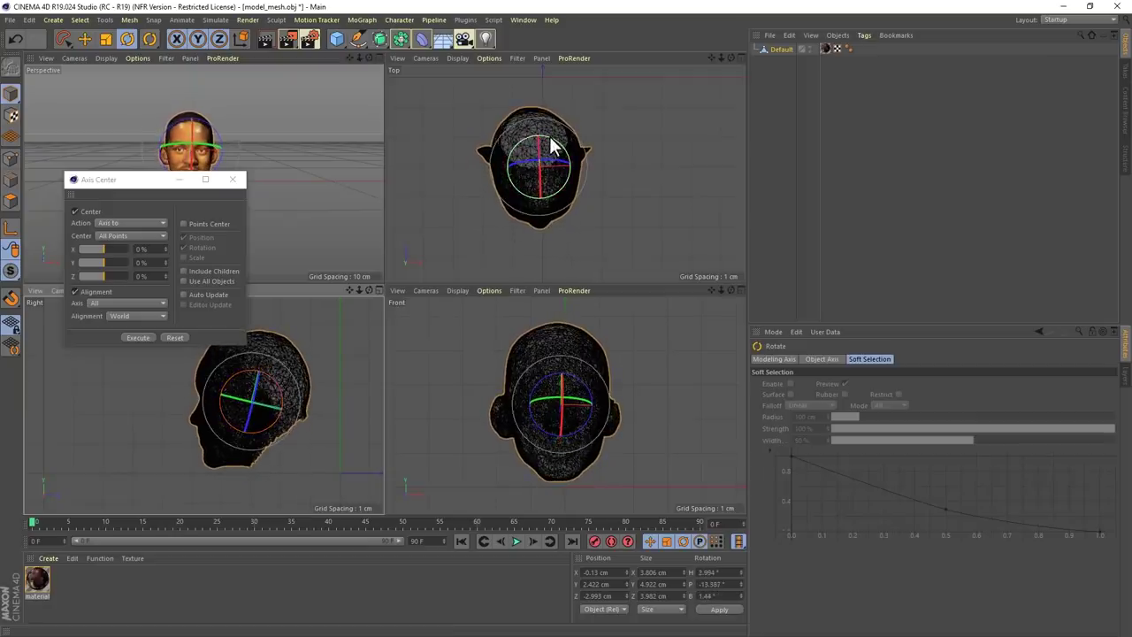
click(138, 338)
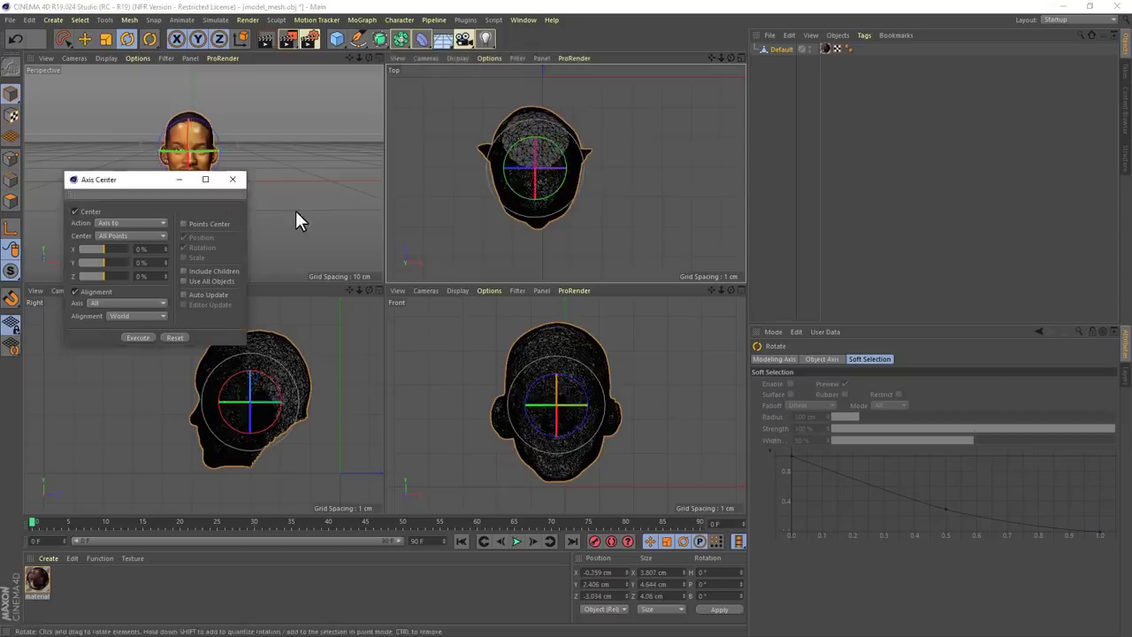
middle_click(299, 204)
alt+drag(574, 298, 643, 295)
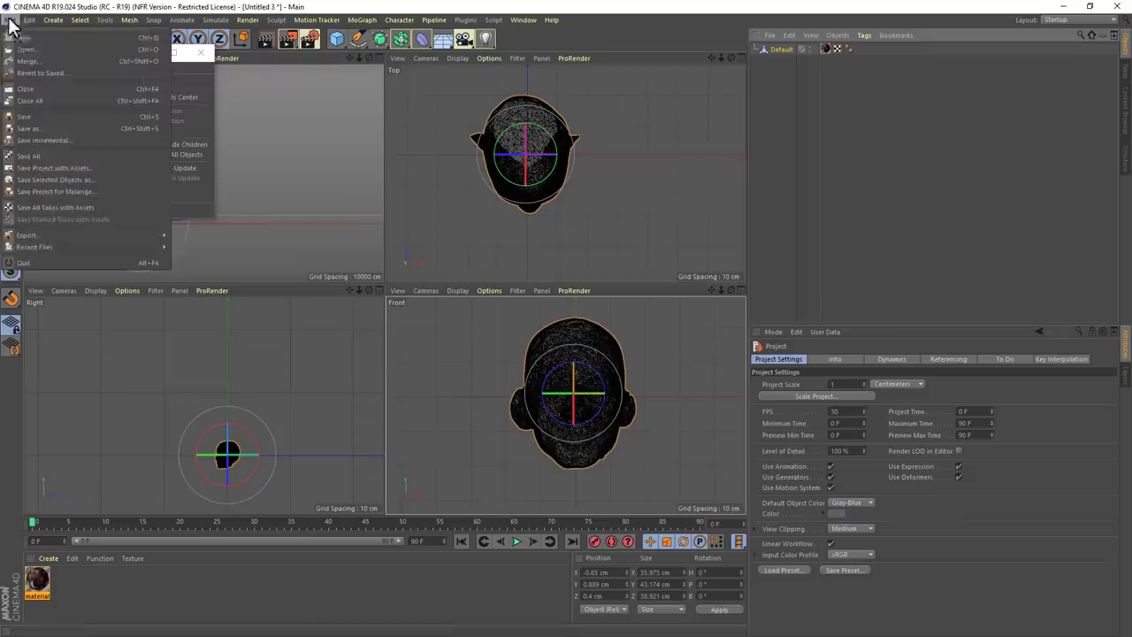
Step: Open Talking.fbx in Cinema 4D, accepting the FBX import settings
click(35, 45)
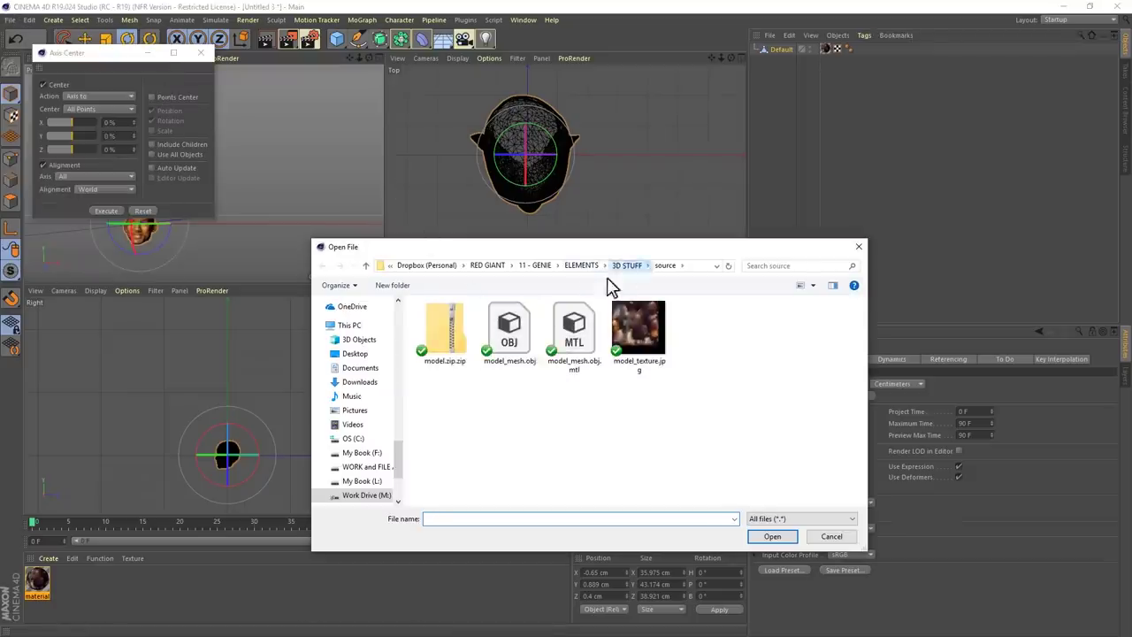
double_click(460, 375)
click(437, 498)
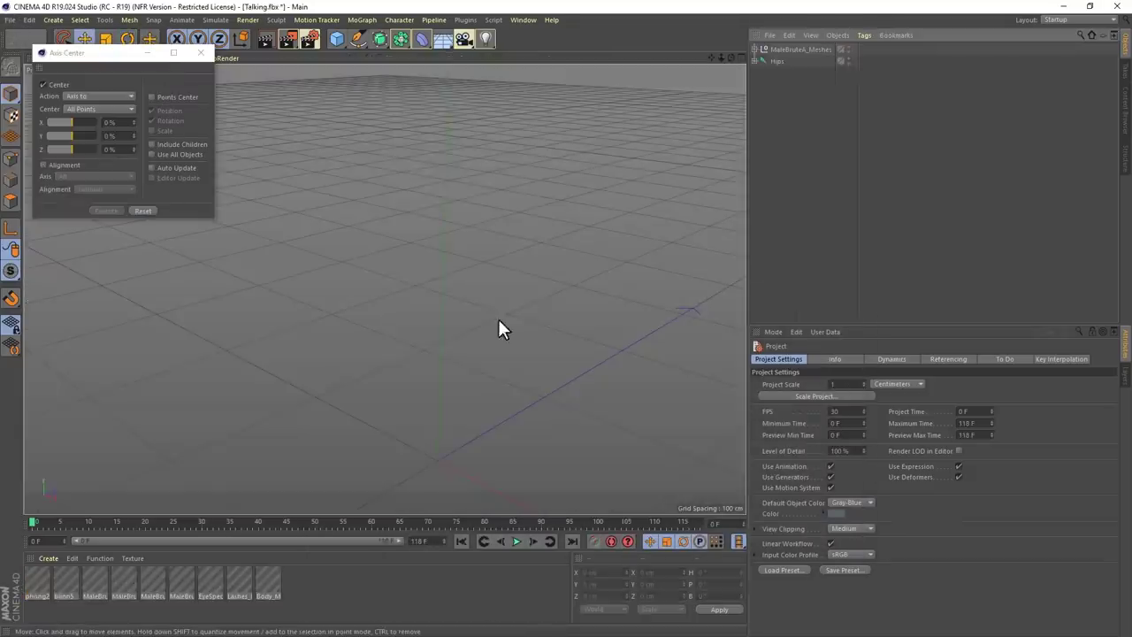
mouse_move(568, 263)
alt+mouse_down()
mouse_move(569, 289)
mouse_move(584, 276)
mouse_move(551, 262)
alt+mouse_up()
Step: Expand Hips and MaleBruteA_Meshes, then select the Shoes and Eyelashes meshes
click(758, 60)
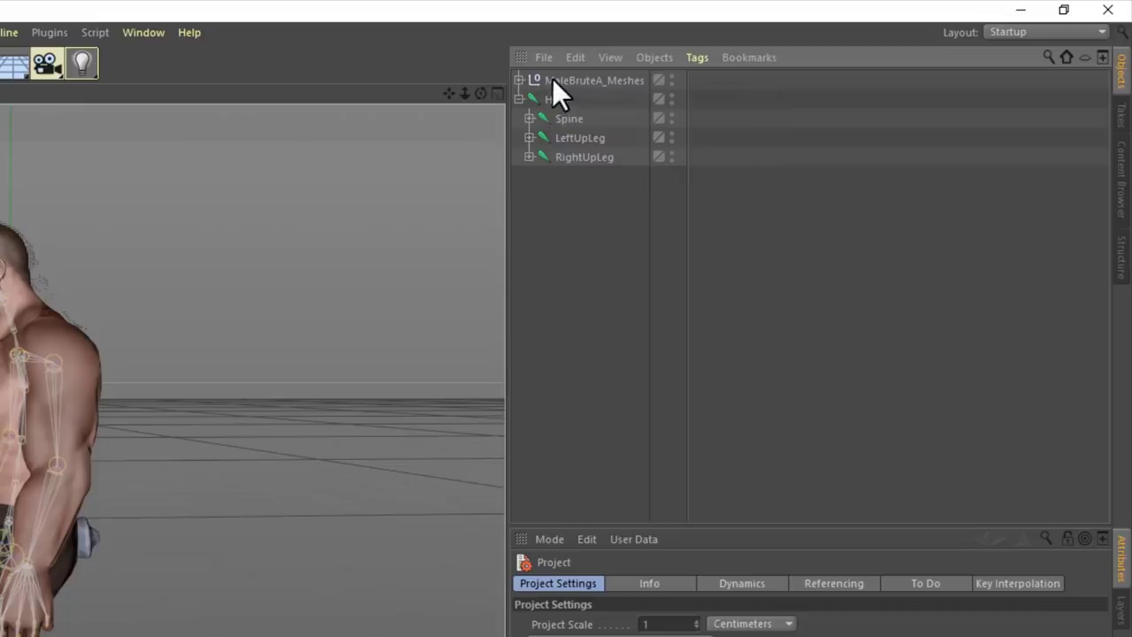
click(552, 78)
click(518, 80)
click(608, 154)
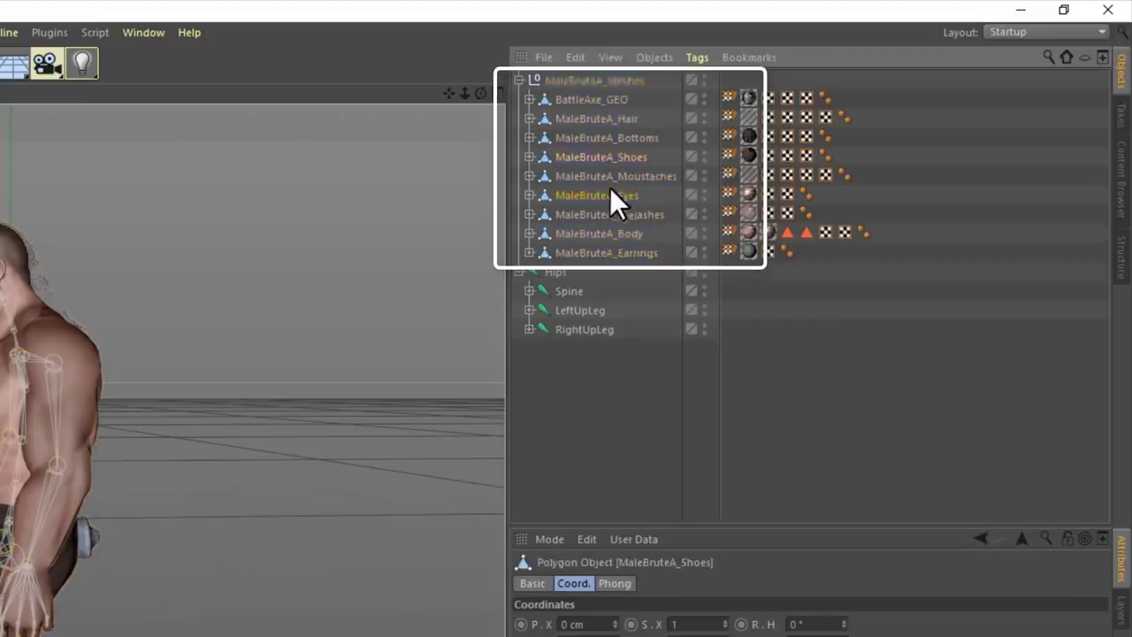
click(607, 214)
scroll(72, 259, up, 5)
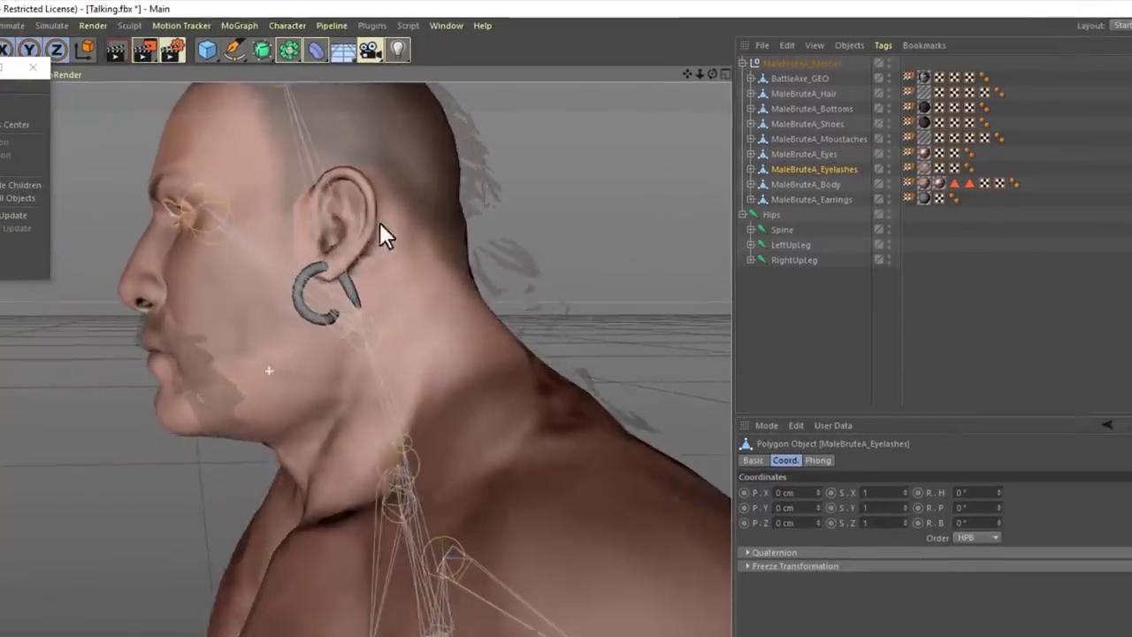
alt+drag(399, 235, 531, 232)
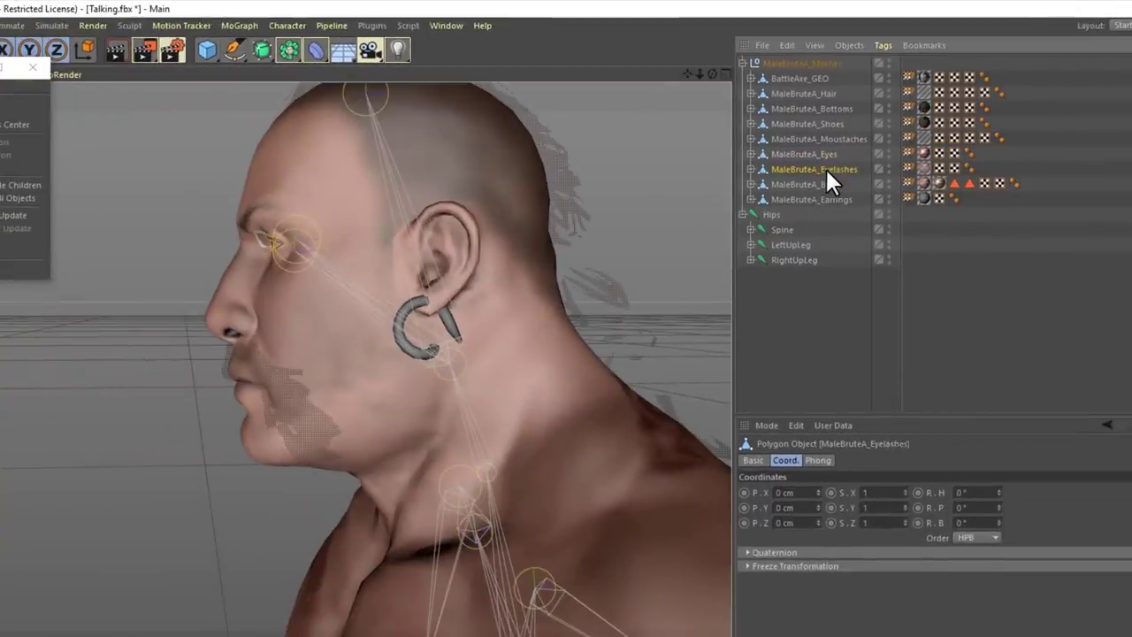
Step: Delete the MaleBruteA_Eyelashes, Eyes and Moustaches meshes
key(Delete)
click(821, 155)
key(Delete)
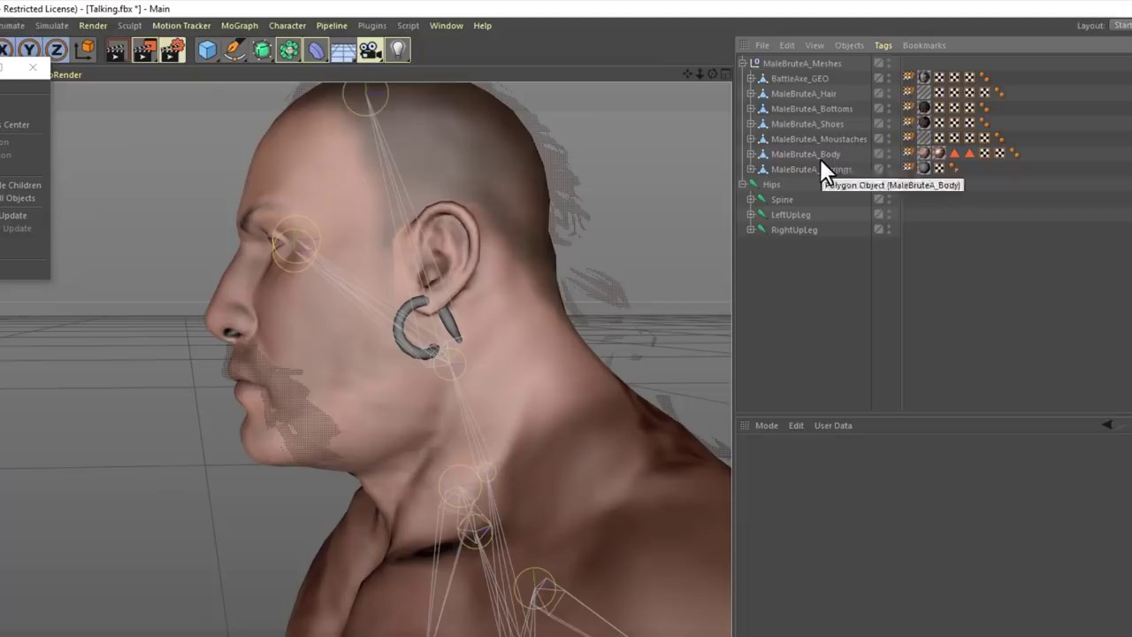
click(823, 139)
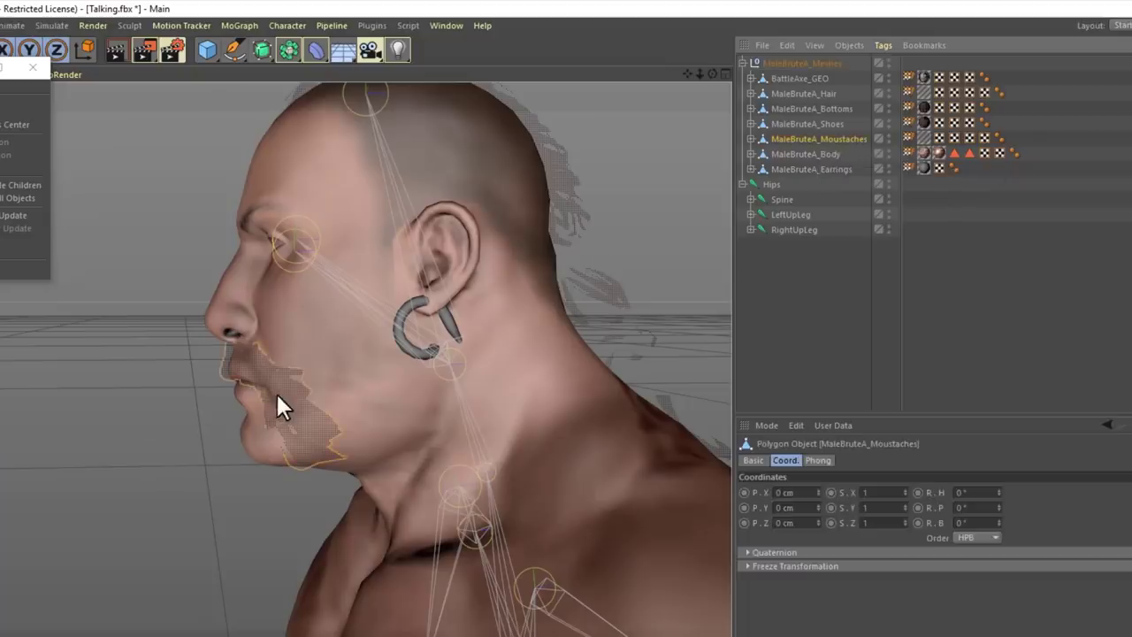
key(Delete)
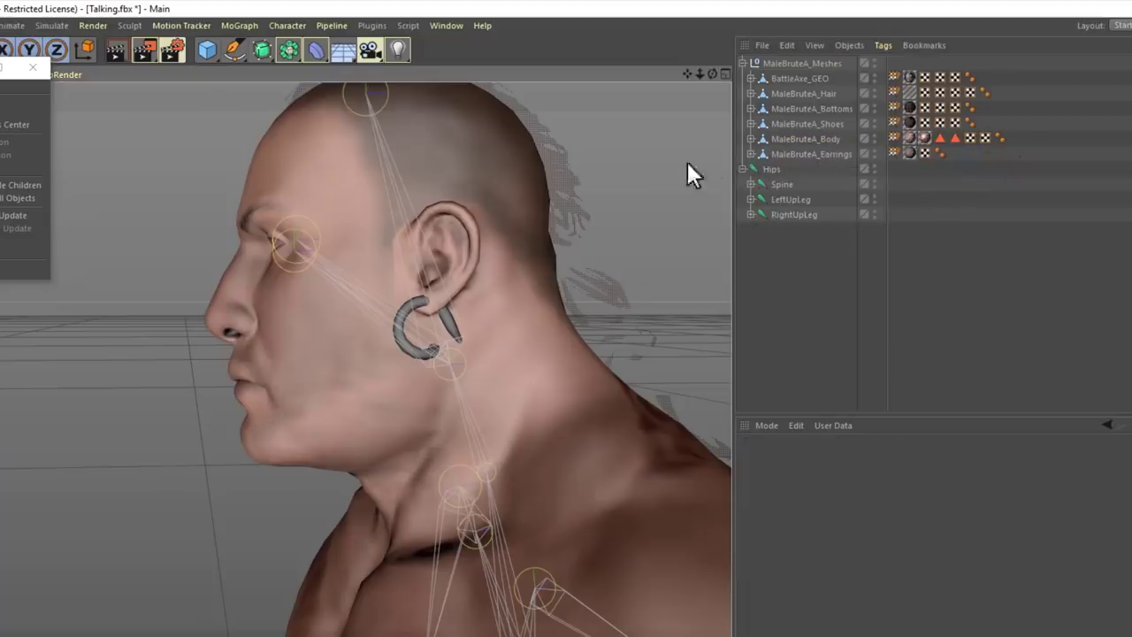
Step: Copy the scanned head onto the body, nudge it down, preview render, then hide it
drag(670, 168, 320, 436)
drag(357, 103, 478, 239)
key(ctrl+r)
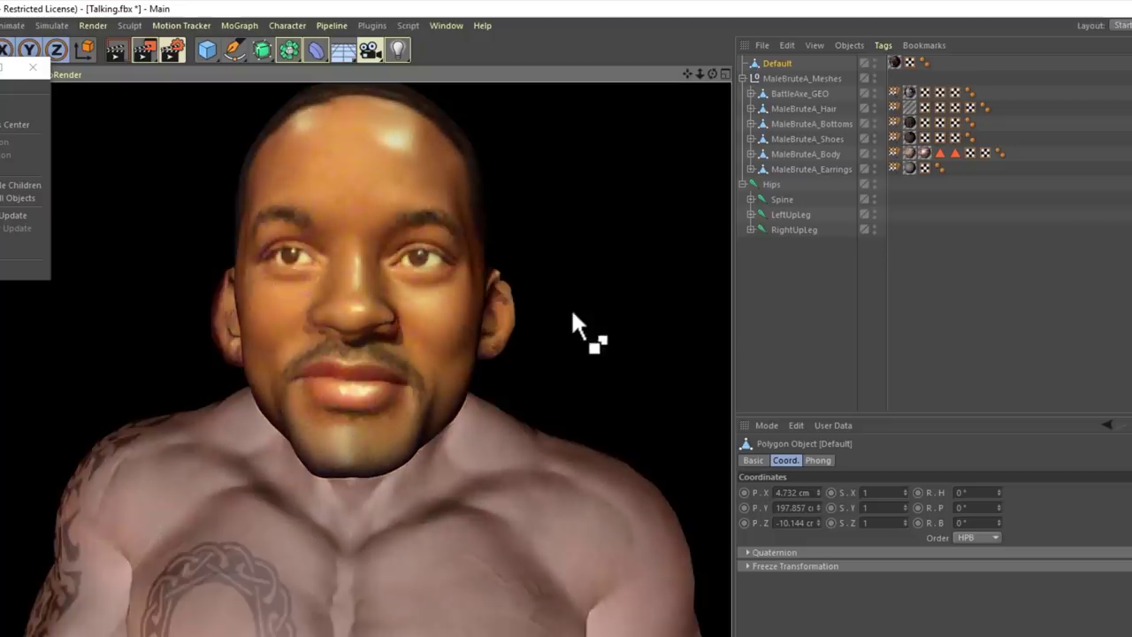
click(571, 307)
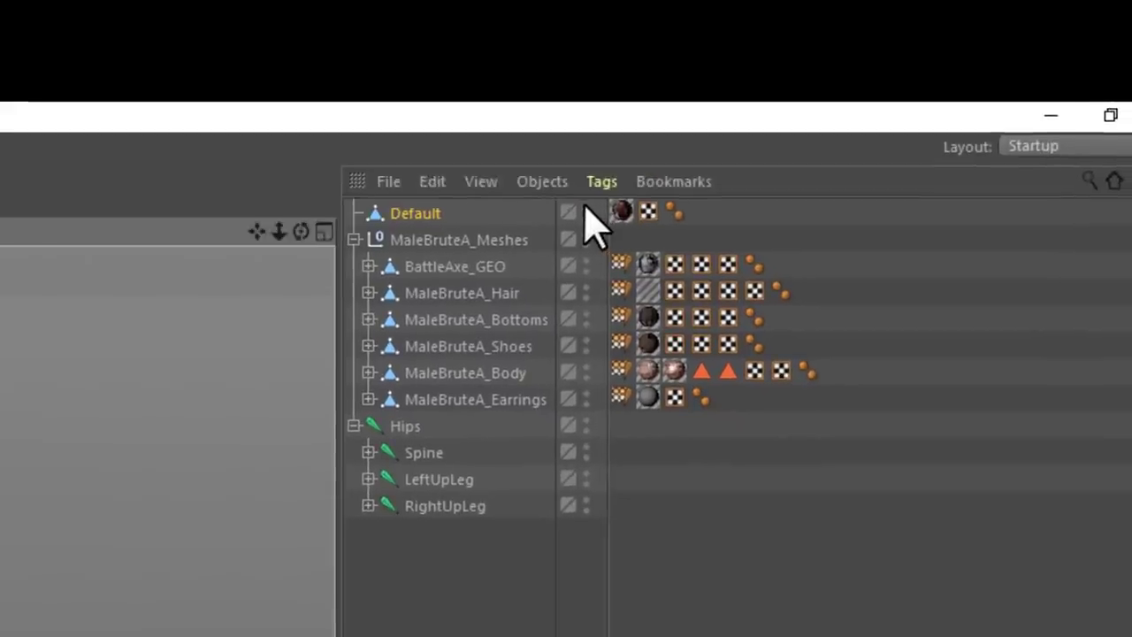
click(586, 212)
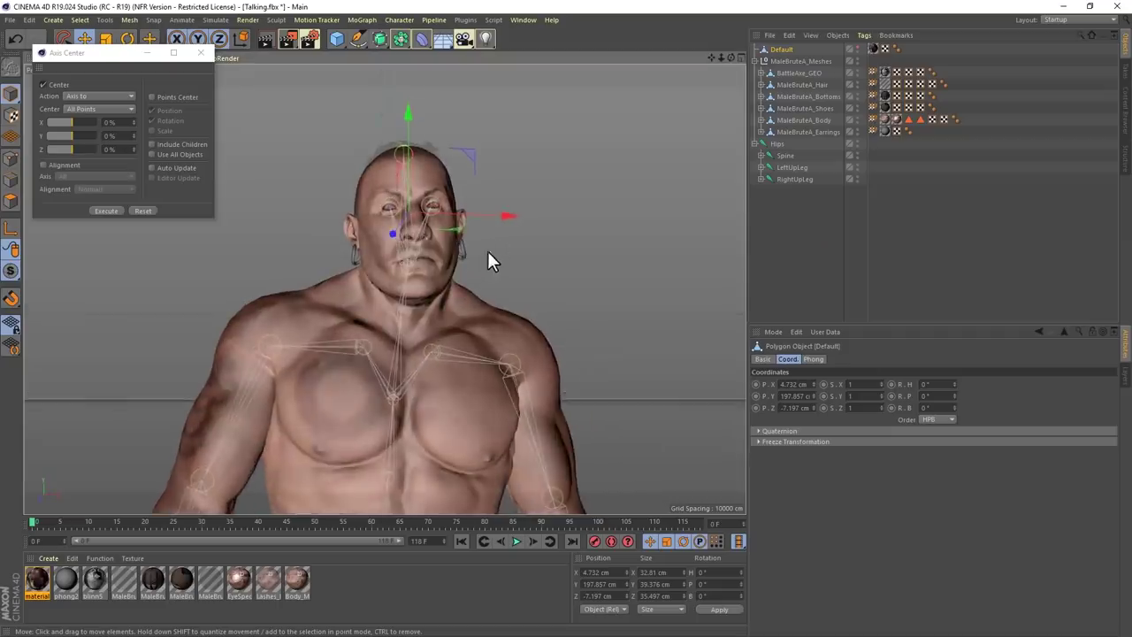
Step: Lasso-select and delete the head points of the MaleBruteA_Body mesh
scroll(486, 256, up, 3)
click(805, 120)
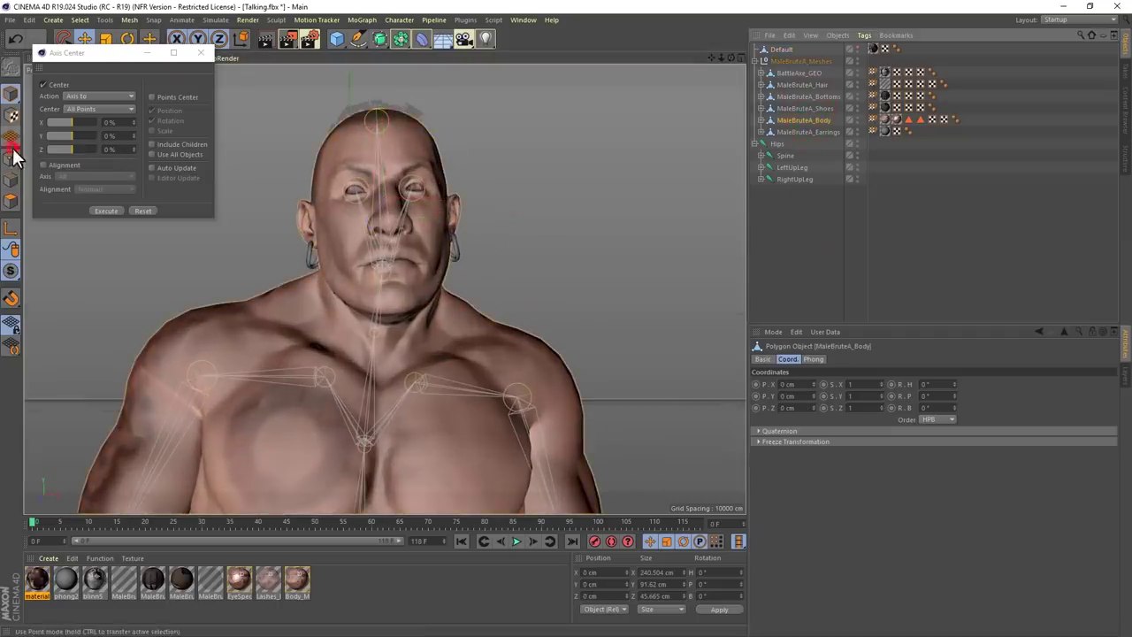
click(12, 157)
scroll(439, 219, down, 3)
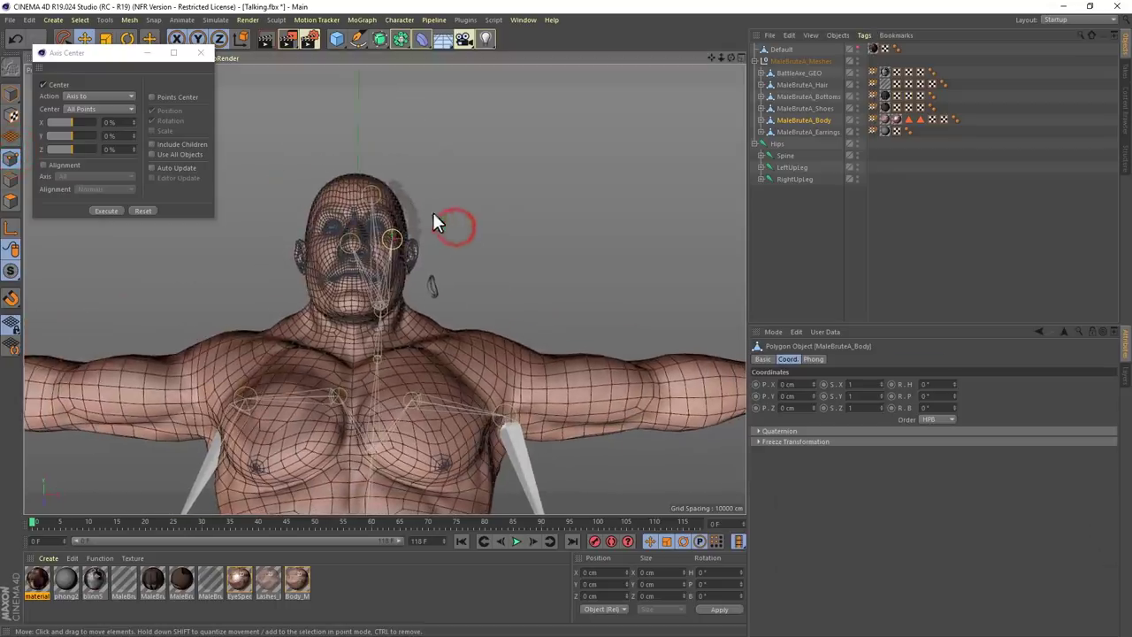
key(8)
mouse_move(319, 160)
mouse_down()
mouse_move(274, 245)
mouse_move(301, 282)
mouse_up()
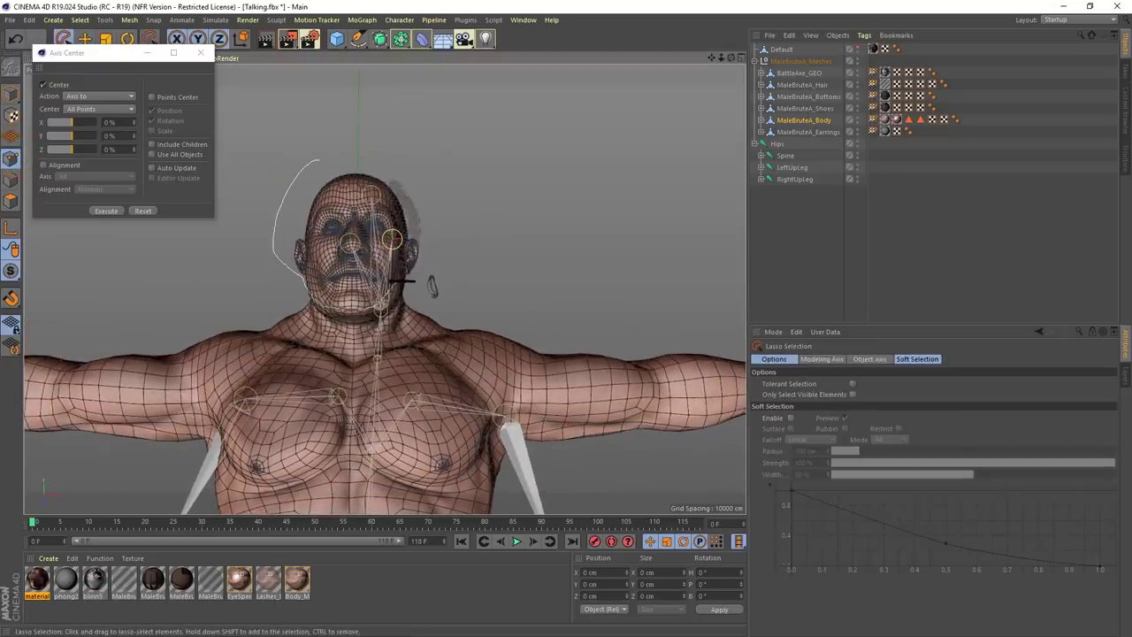
alt+drag(294, 151, 506, 229)
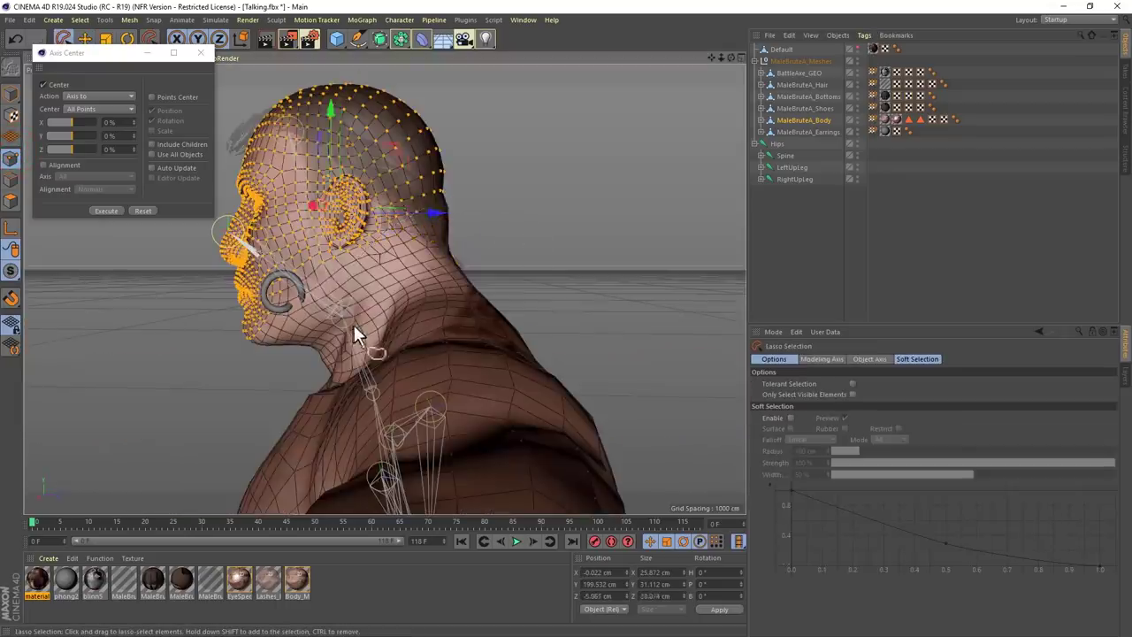
alt+drag(354, 326, 179, 292)
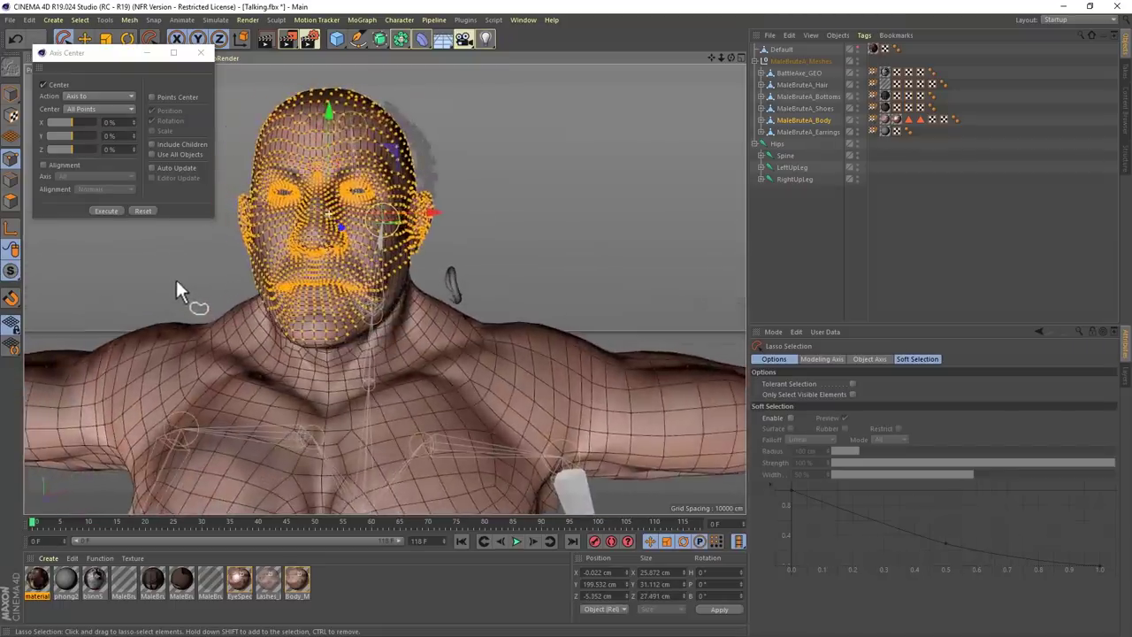
key(Delete)
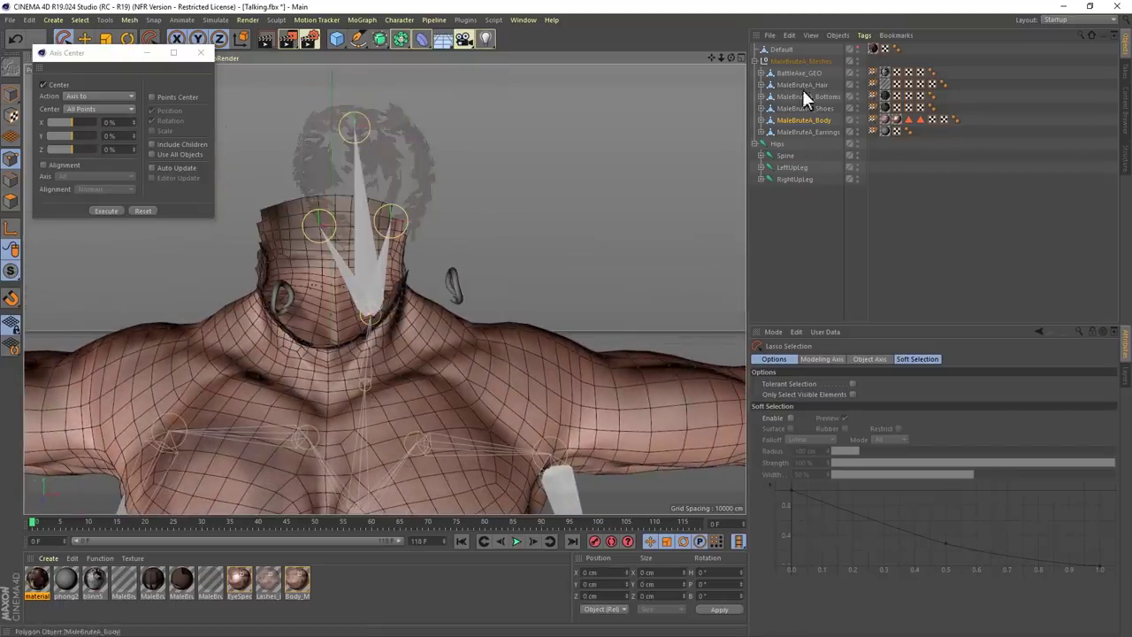
Step: Smear the body's neck upward with the sculpting Brush to meet the new head
click(801, 119)
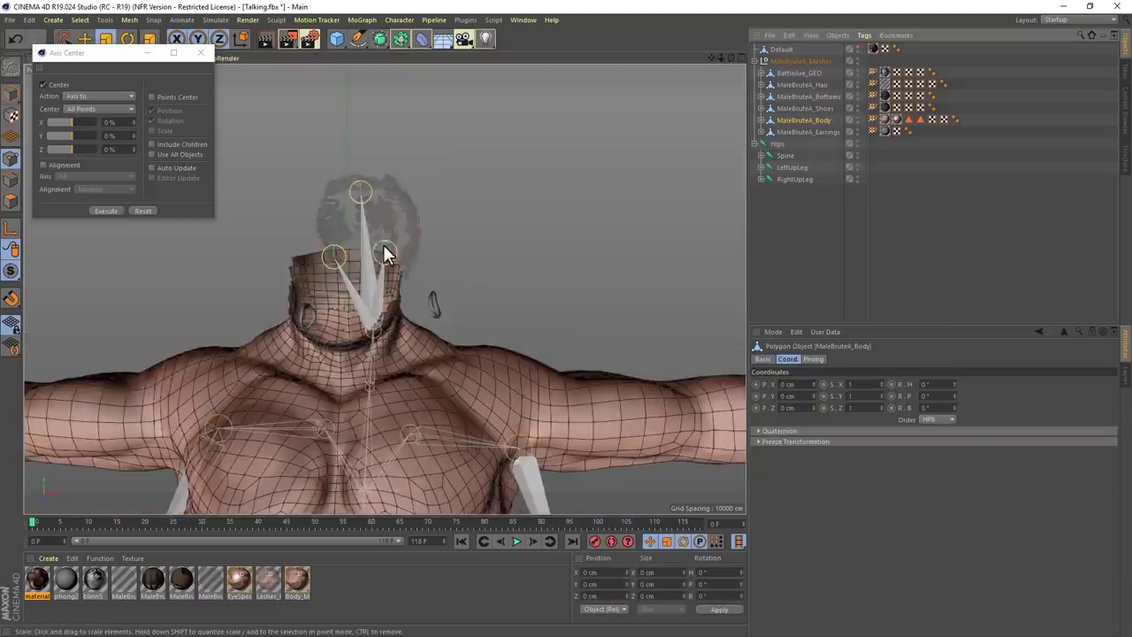
alt+drag(387, 248, 438, 261)
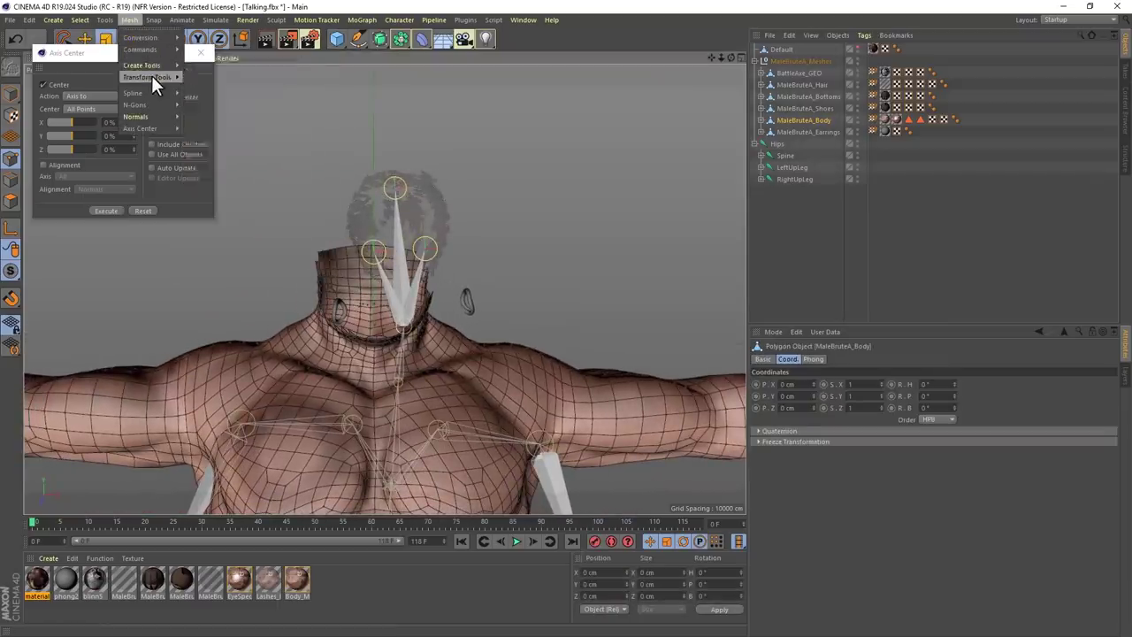
click(212, 79)
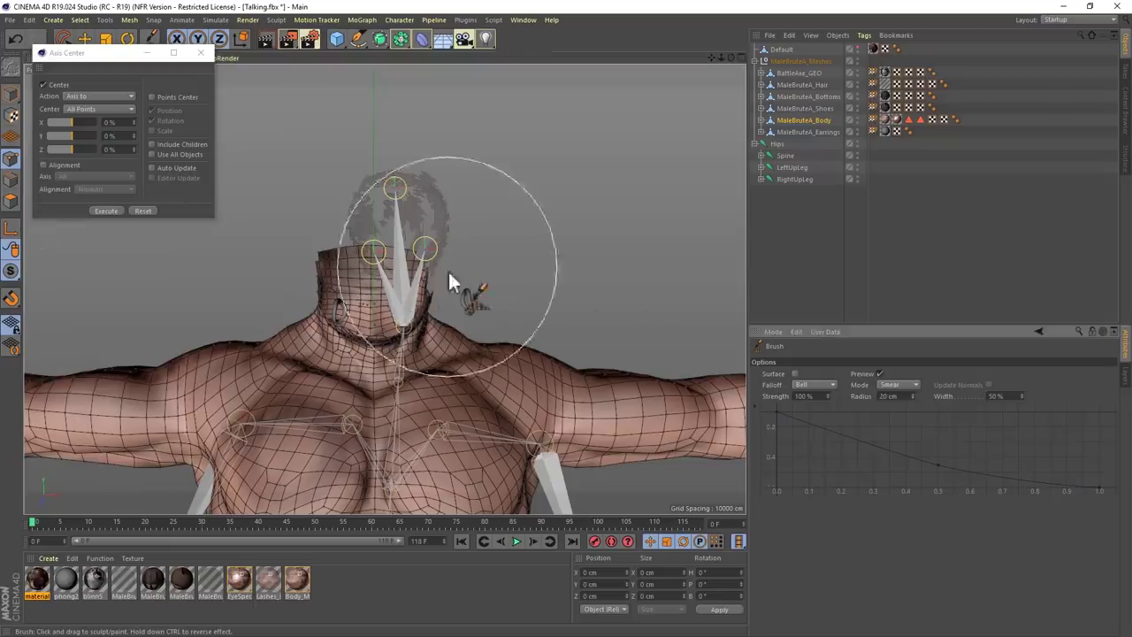
drag(434, 304, 421, 288)
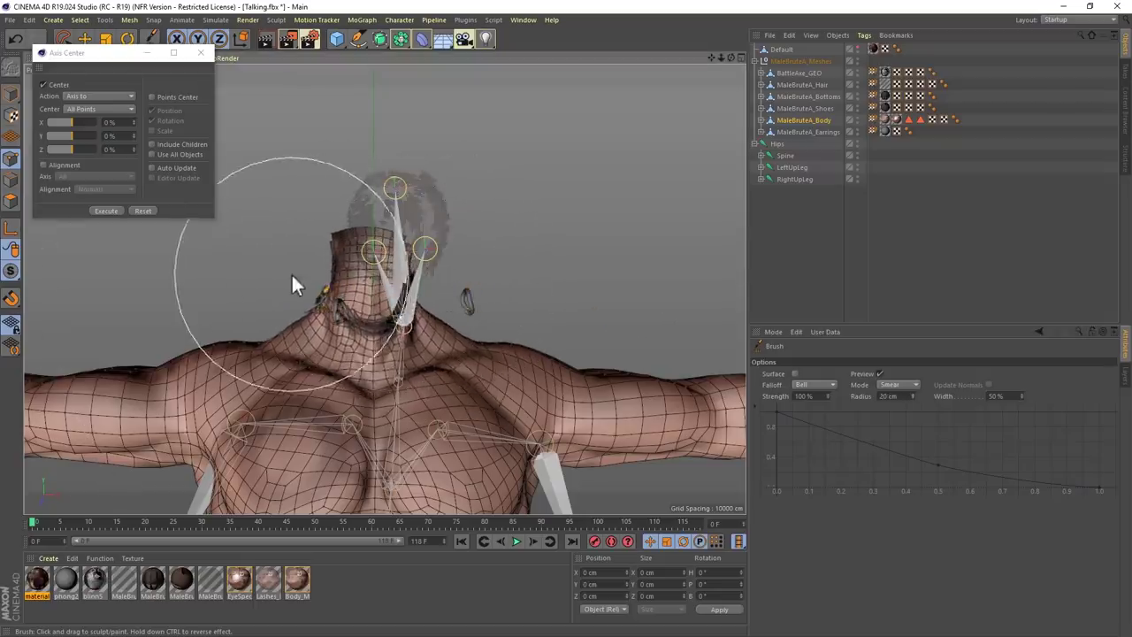
mouse_move(294, 284)
mouse_down()
mouse_move(363, 225)
mouse_move(374, 264)
mouse_up()
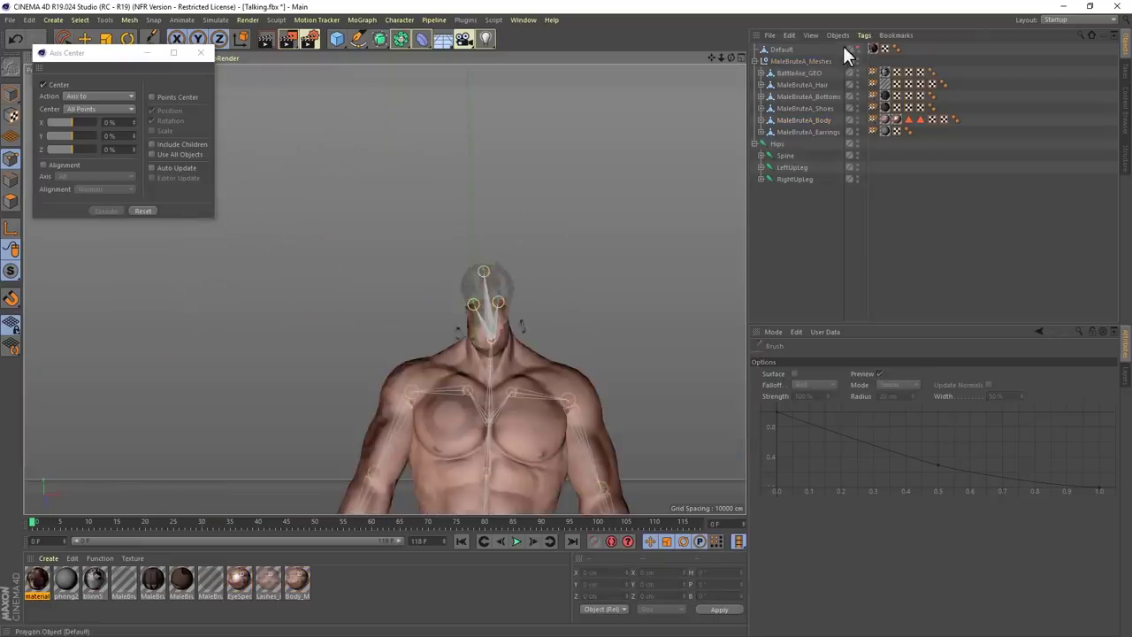
Step: Scale the head and move it back along Z to sit on the neck
alt+drag(599, 315, 511, 368)
click(106, 38)
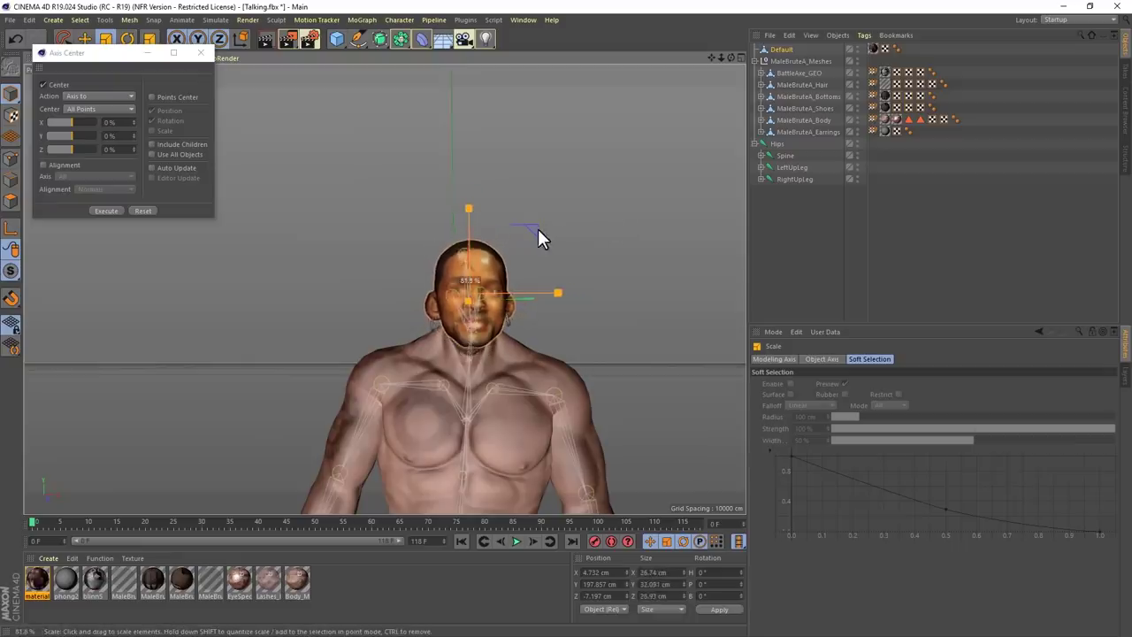
key(e)
alt+drag(549, 232, 506, 321)
drag(581, 294, 696, 324)
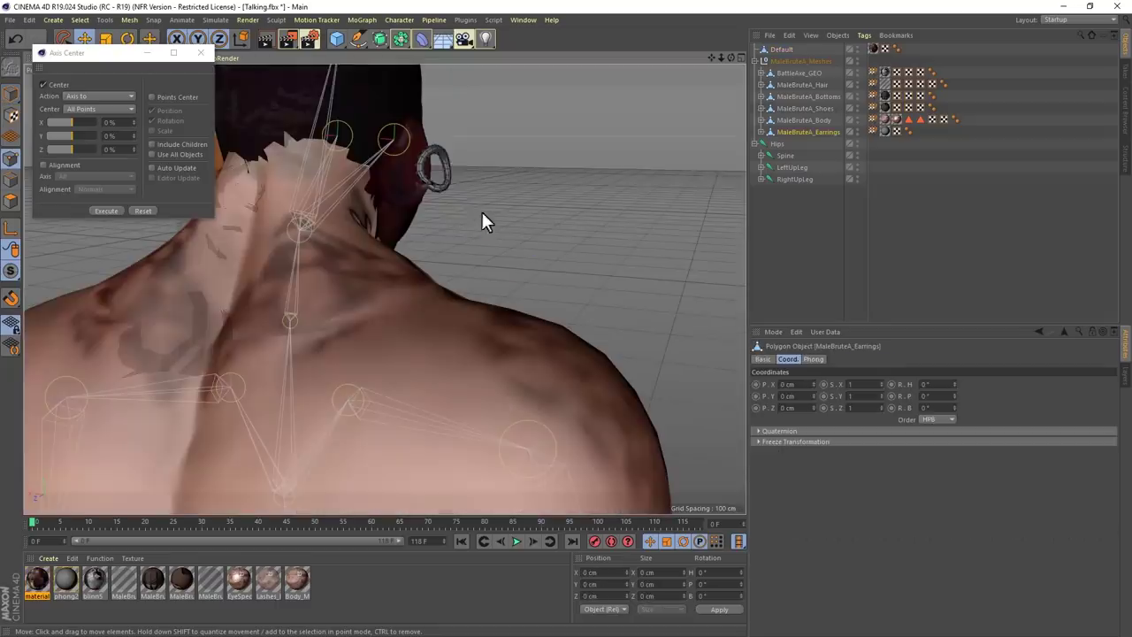
Step: Frame the whole character and remove the BattleAxe_GEO object from the scene
click(814, 231)
alt+drag(619, 226, 286, 206)
key(h)
click(804, 71)
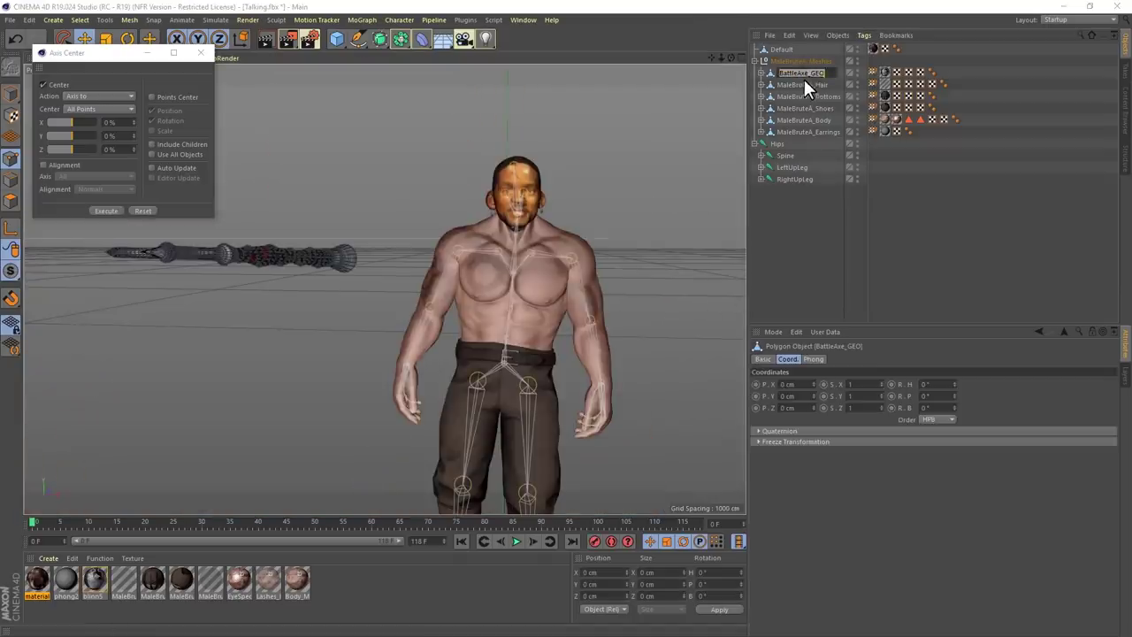
key(ctrl+z)
key(ctrl+z)
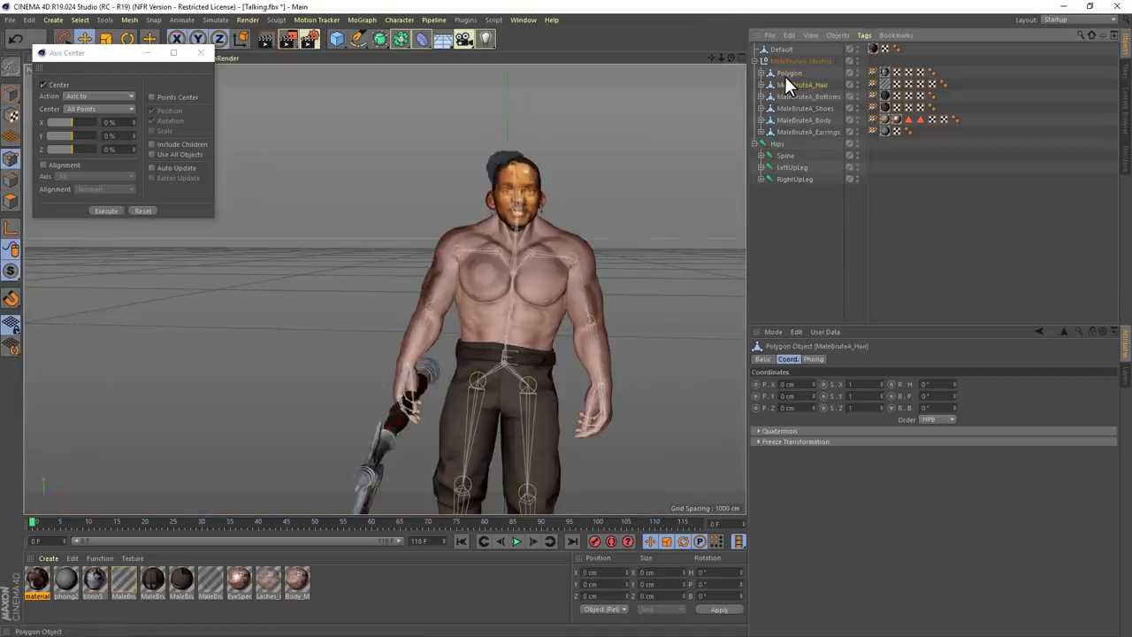
key(ctrl+z)
key(ctrl+z)
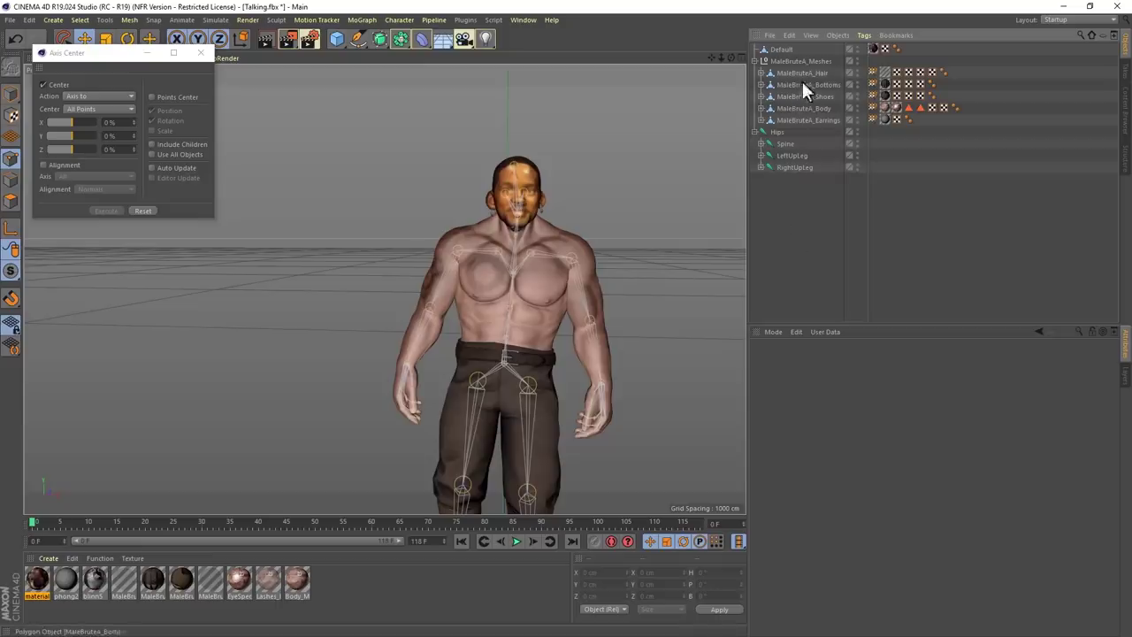
Step: Reselect the MaleBruteA_Meshes group and then the MaleBruteA_Body mesh
click(801, 61)
scroll(630, 188, up, 2)
scroll(599, 230, up, 4)
click(831, 259)
mouse_move(525, 250)
alt+mouse_down()
mouse_move(551, 245)
mouse_move(525, 246)
mouse_move(535, 247)
alt+mouse_up()
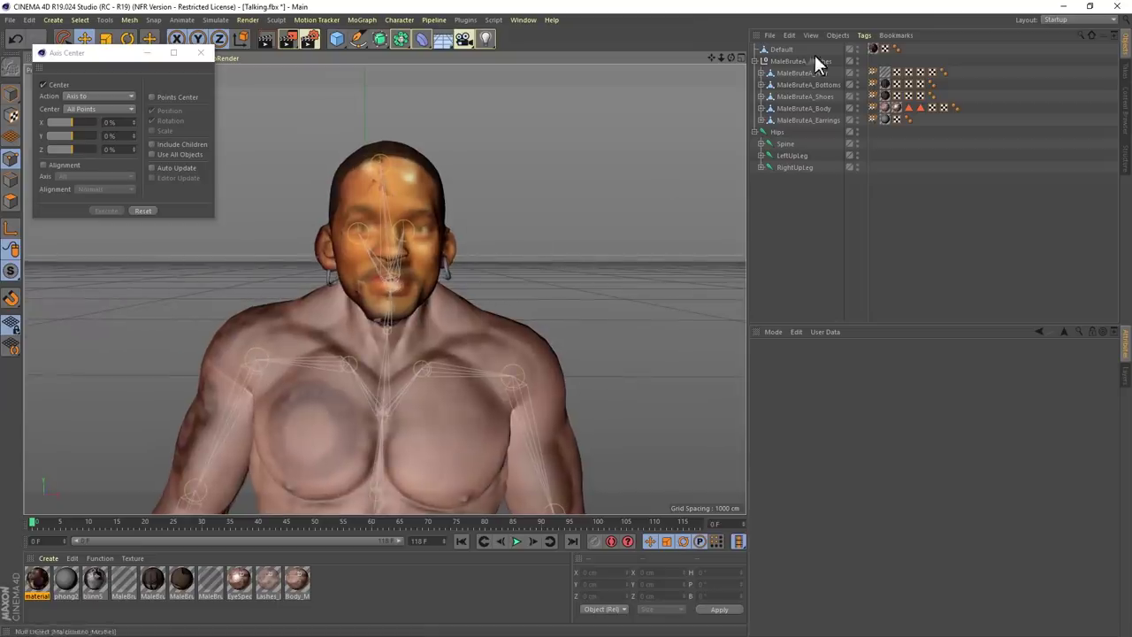
click(790, 62)
click(803, 108)
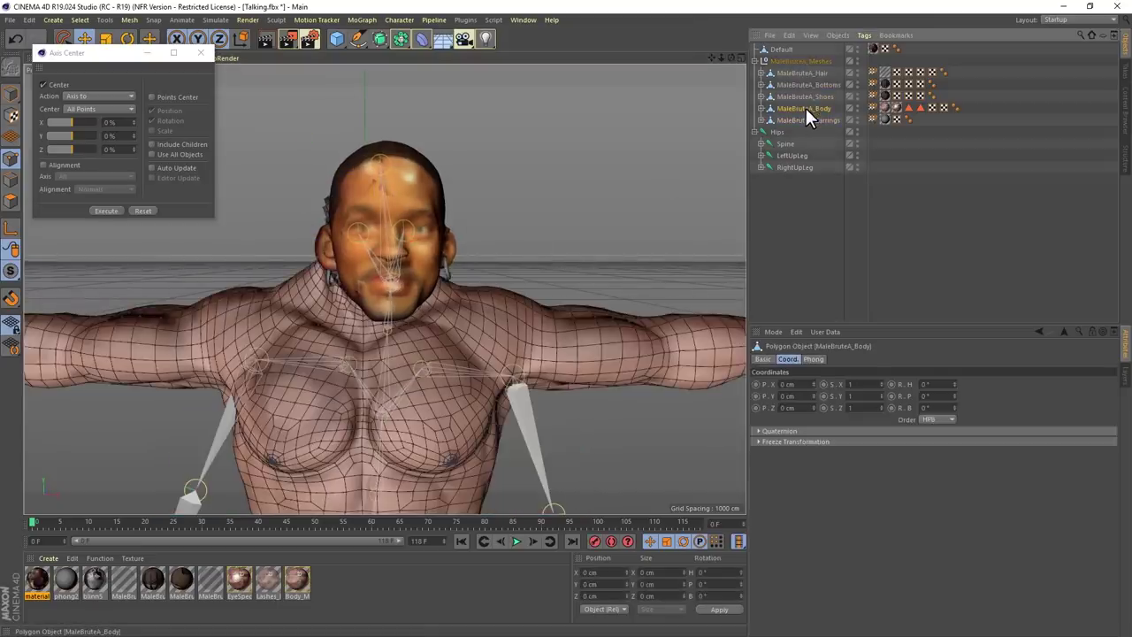
Step: Expand the Spine, Spine1, Spine2 and Neck joints to reveal the Head joint
click(785, 50)
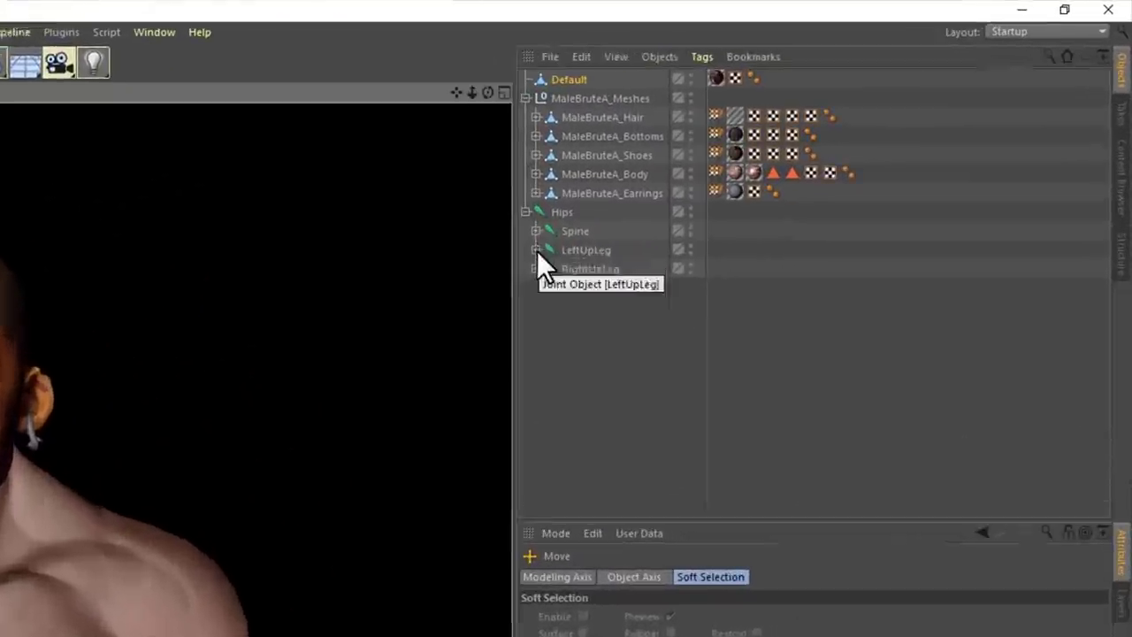
click(536, 232)
click(514, 265)
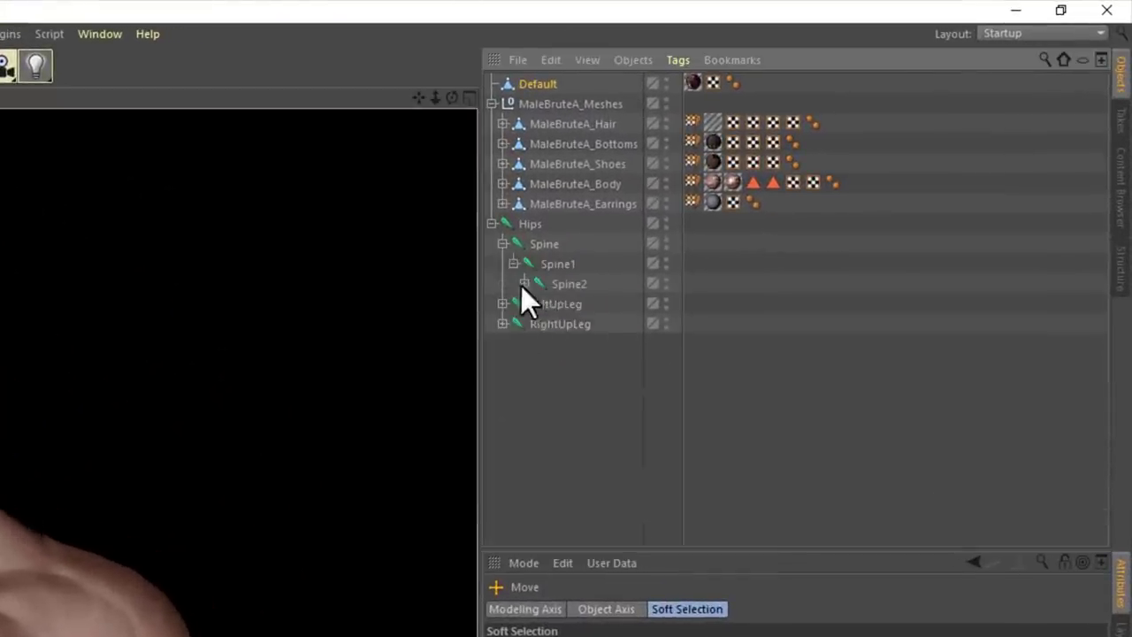
click(525, 283)
click(579, 302)
click(537, 303)
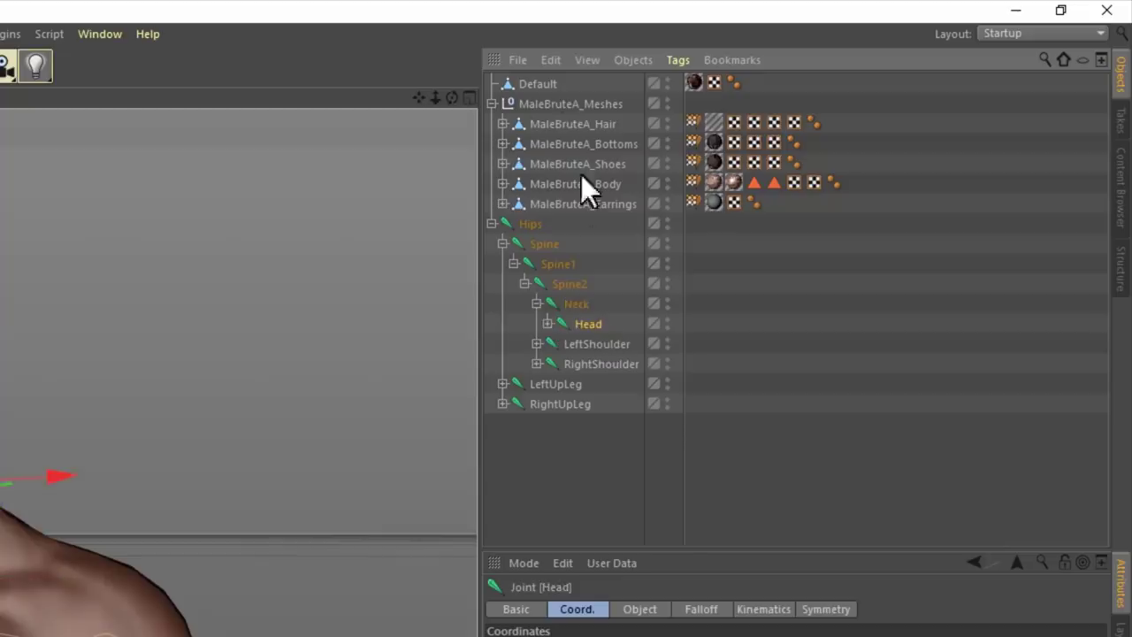
Step: Rename the Default head object to WS
click(524, 89)
double_click(537, 89)
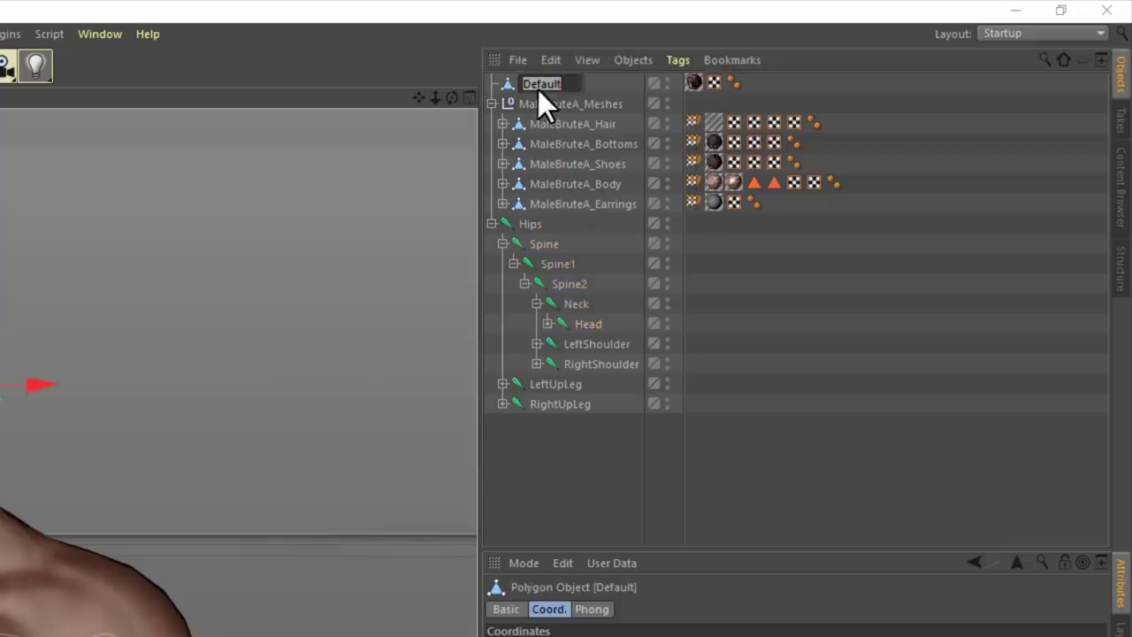
text(WS)
key(Return)
Step: Parent WS under the Head joint and play the talking animation from a side view
drag(544, 81, 541, 114)
drag(585, 320, 589, 323)
click(654, 491)
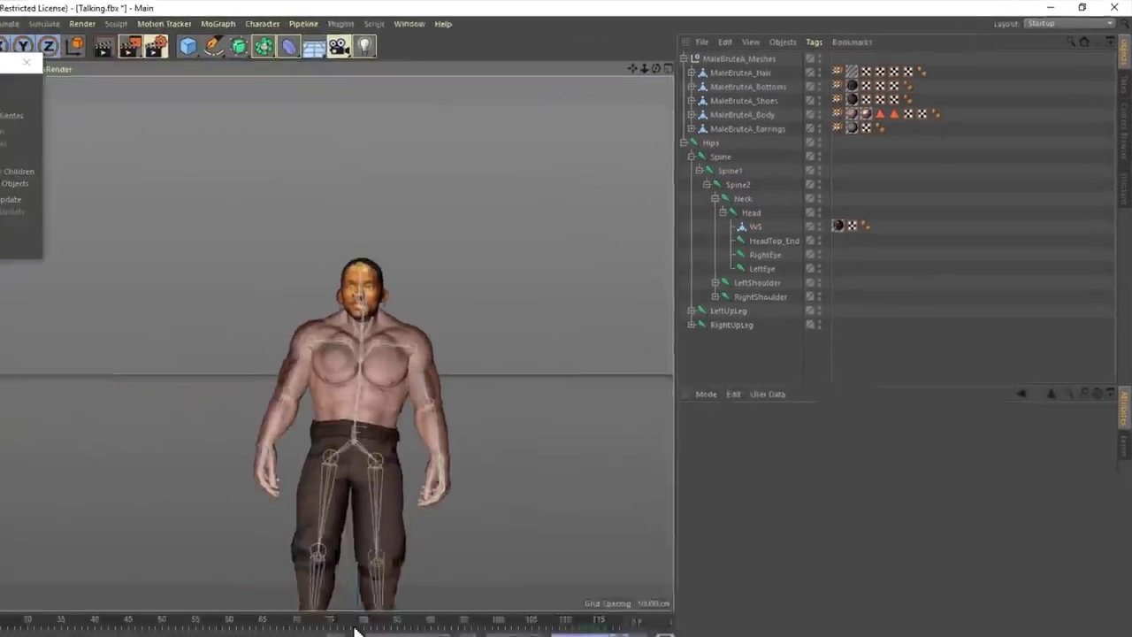
click(516, 541)
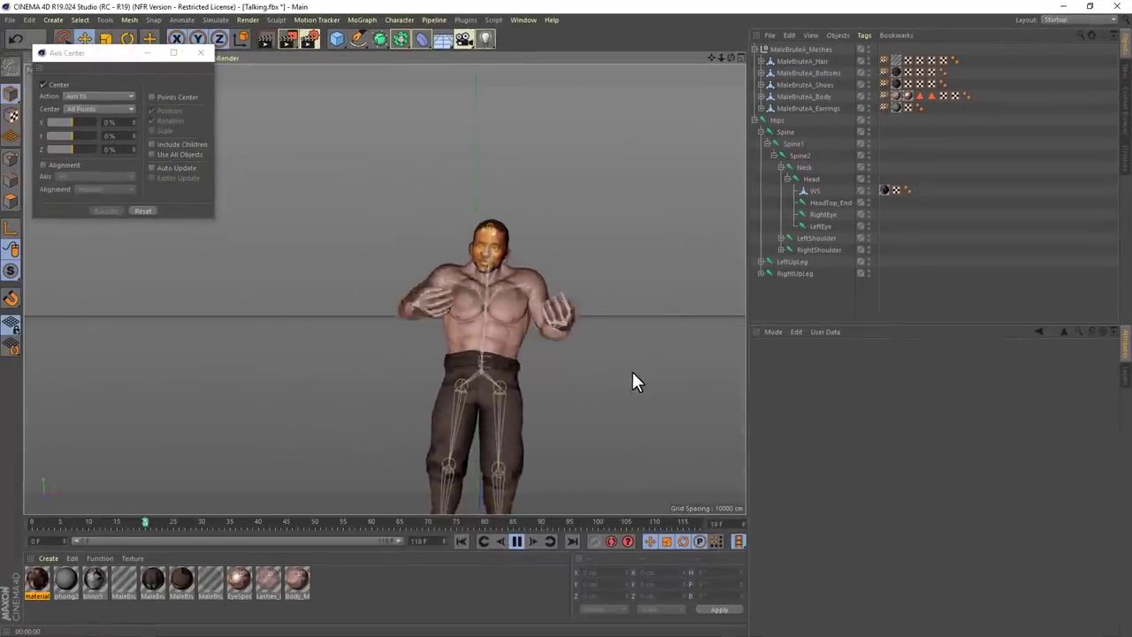
scroll(605, 376, up, 5)
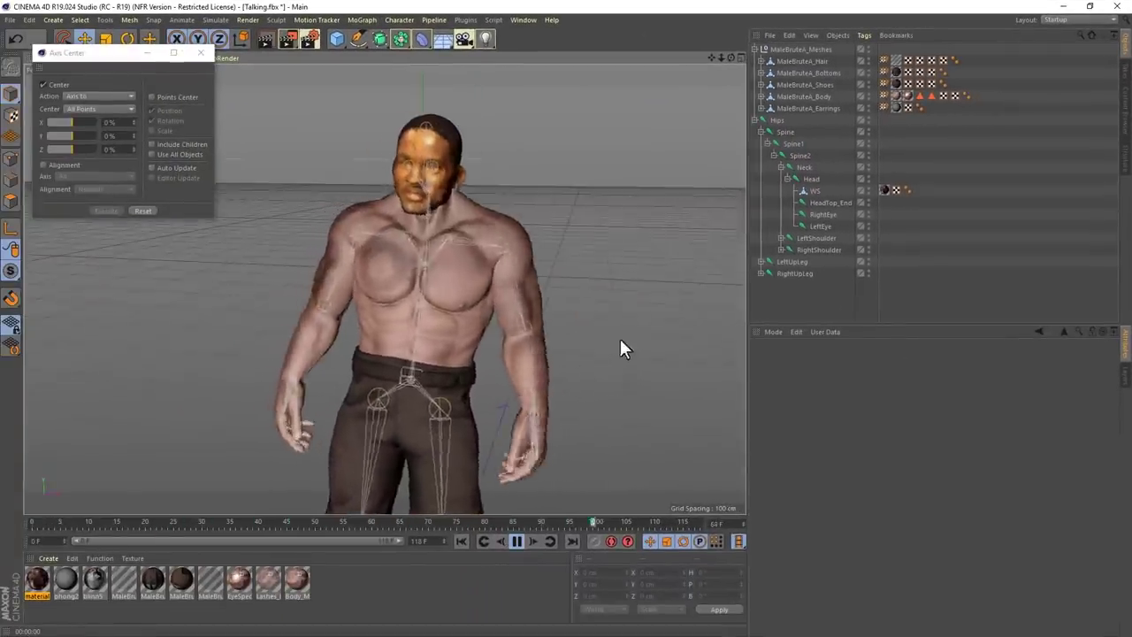
mouse_move(622, 346)
alt+mouse_down()
mouse_move(457, 334)
mouse_move(637, 343)
alt+mouse_up()
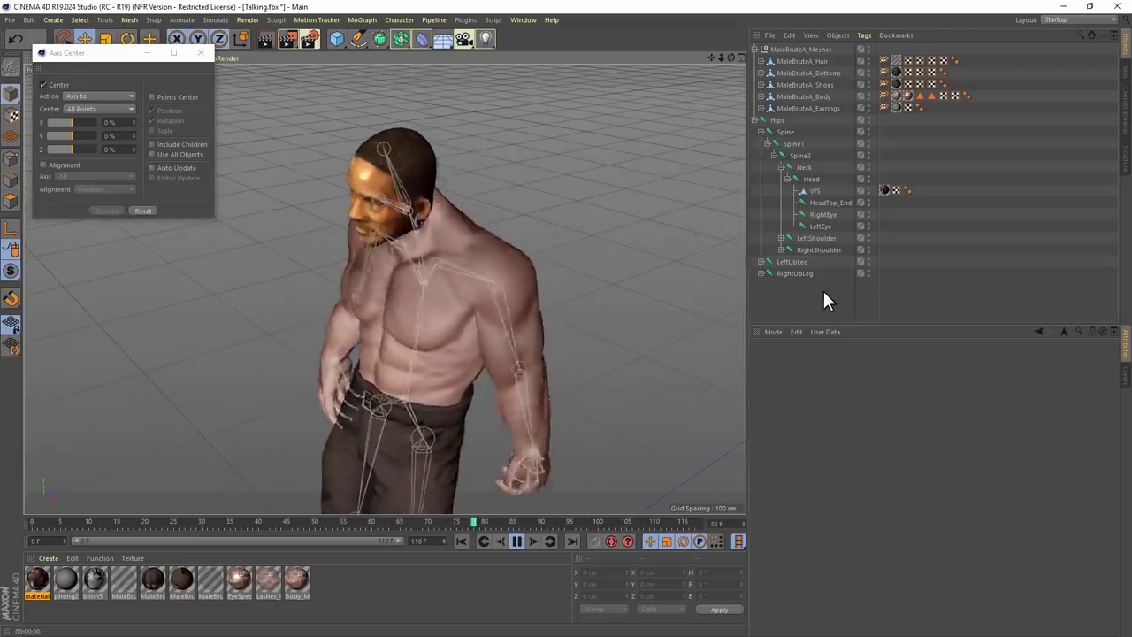
Step: Stop the animation playback and select the Head joint
key(F8)
scroll(508, 173, up, 5)
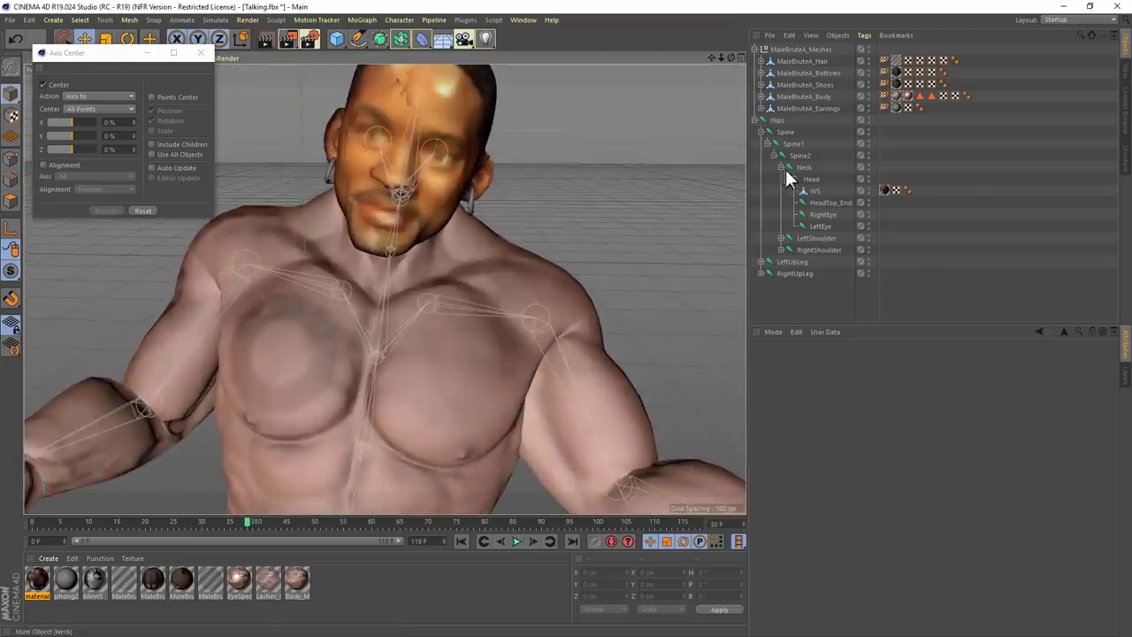
click(810, 179)
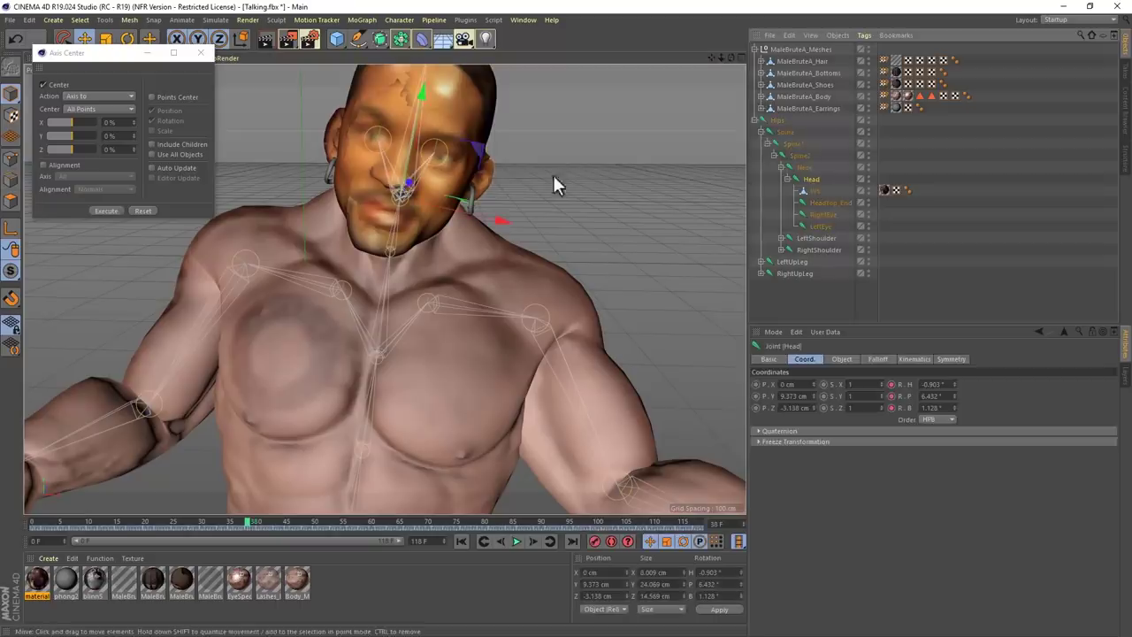
Step: Switch to the Mesh > Create Tools > Brush tool and render a viewport preview
click(80, 19)
mouse_move(142, 51)
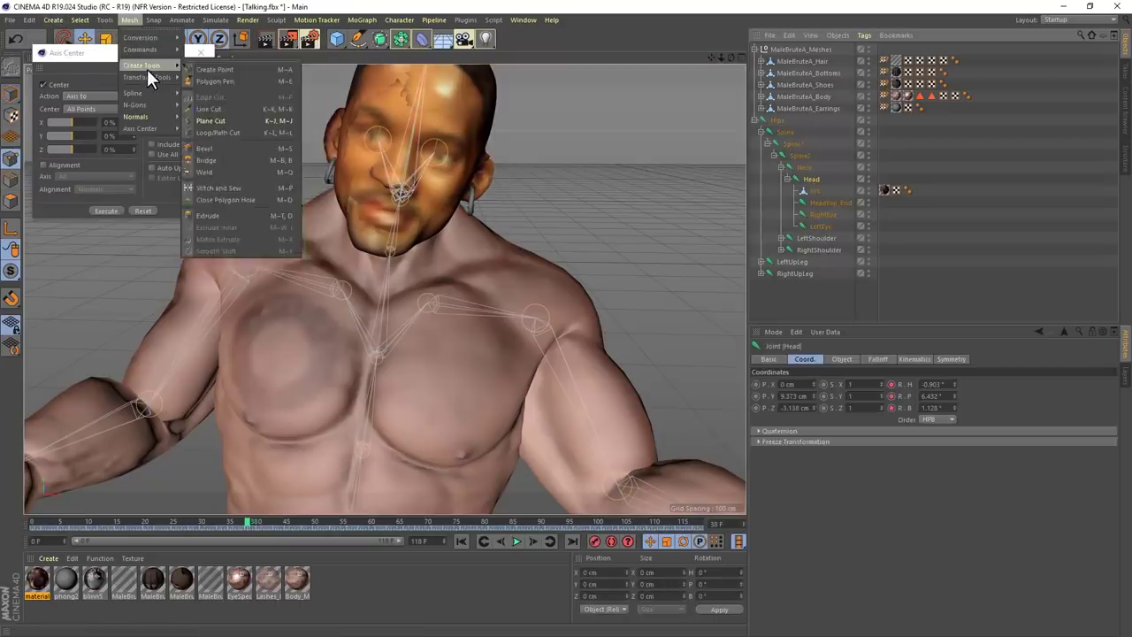
click(216, 89)
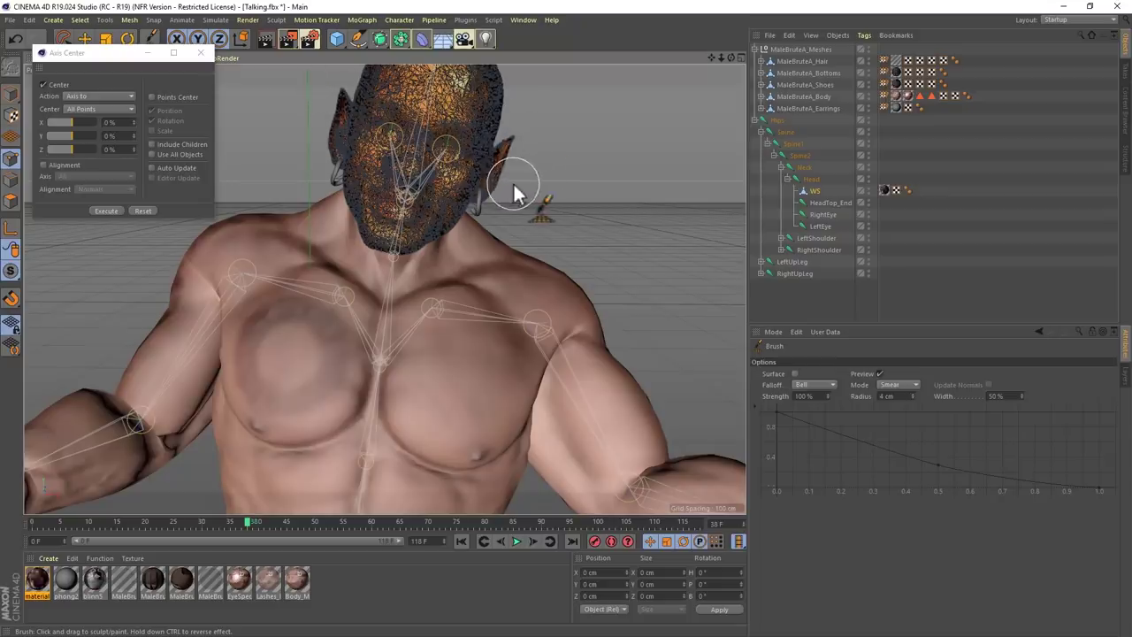
key(ctrl+r)
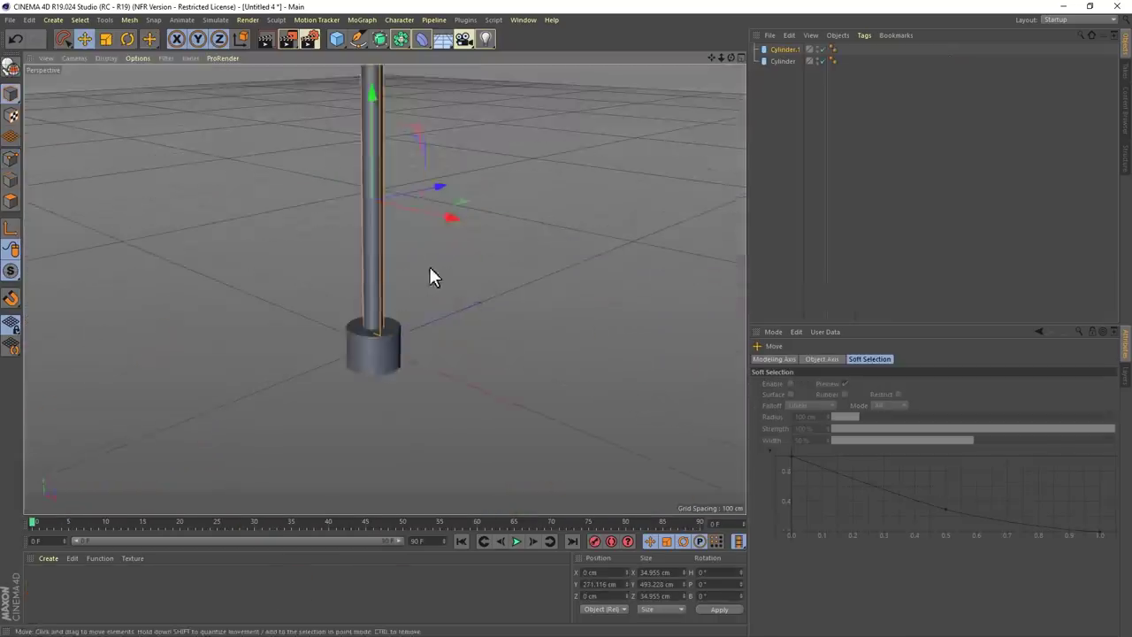
Step: Position the copied cylinder, shape it with Taper and a 112° Bend, and tag the Tube
middle_click(430, 276)
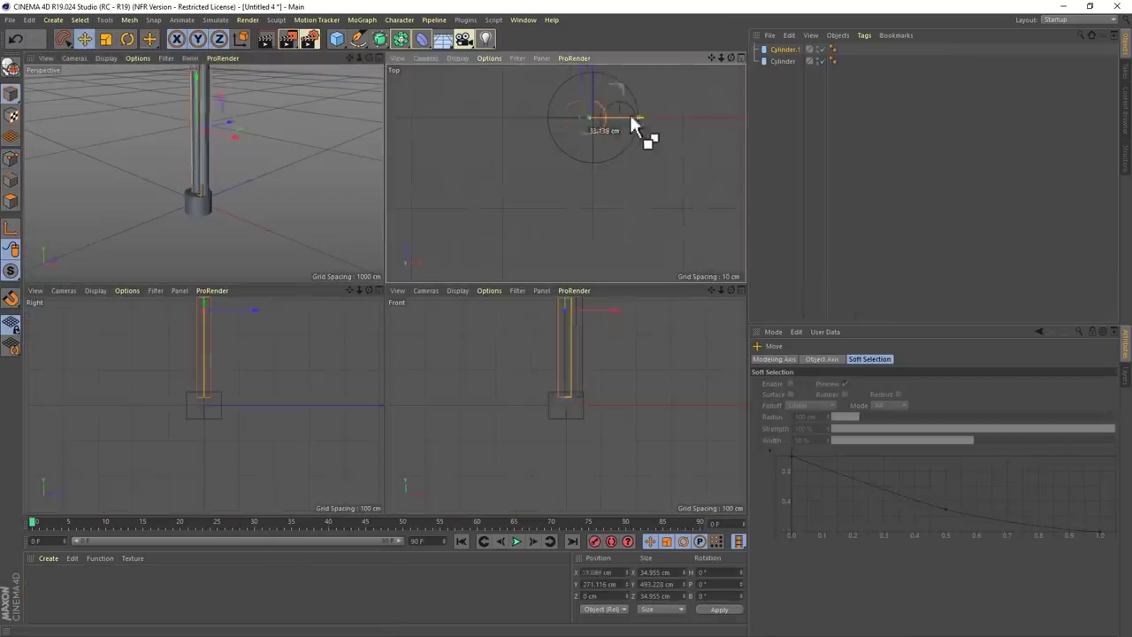
ctrl+drag(622, 122, 597, 111)
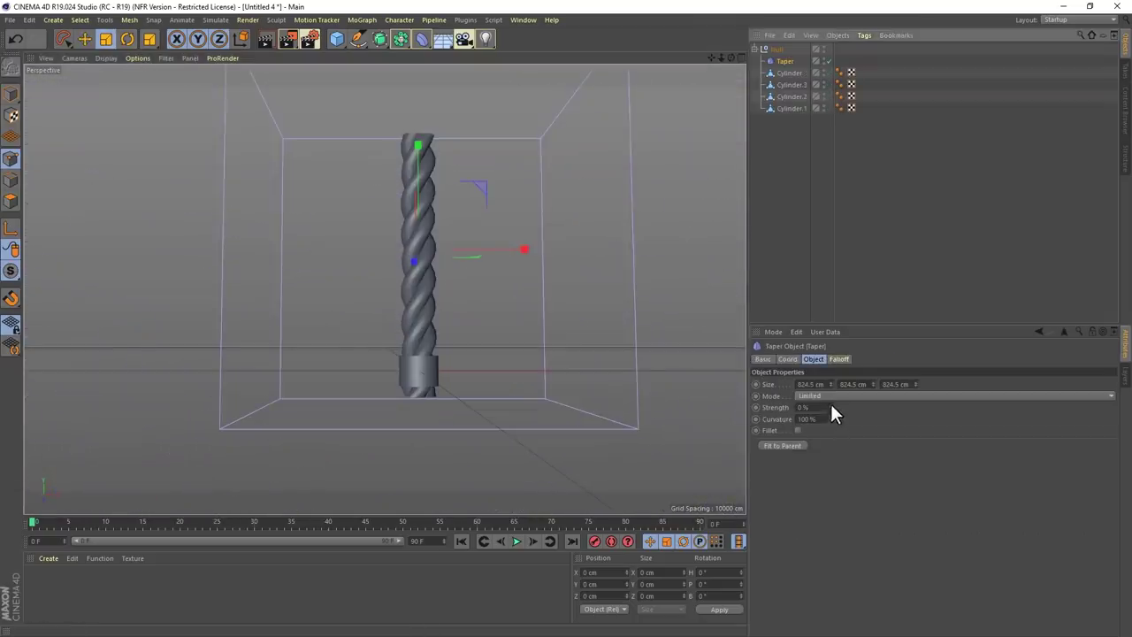
drag(830, 405, 840, 380)
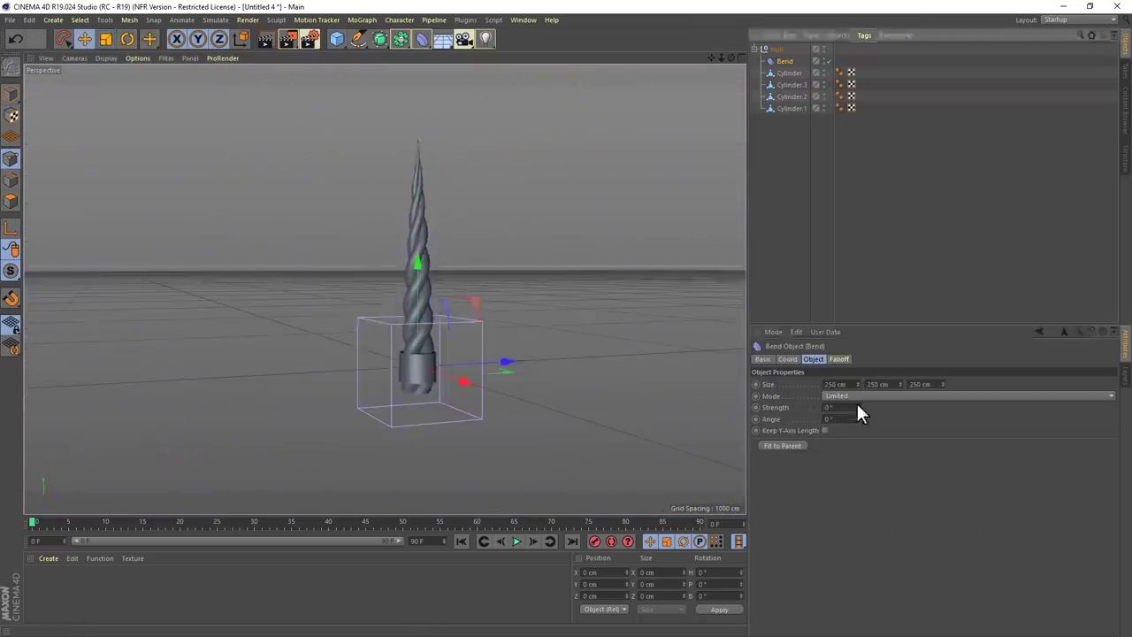
drag(856, 410, 858, 389)
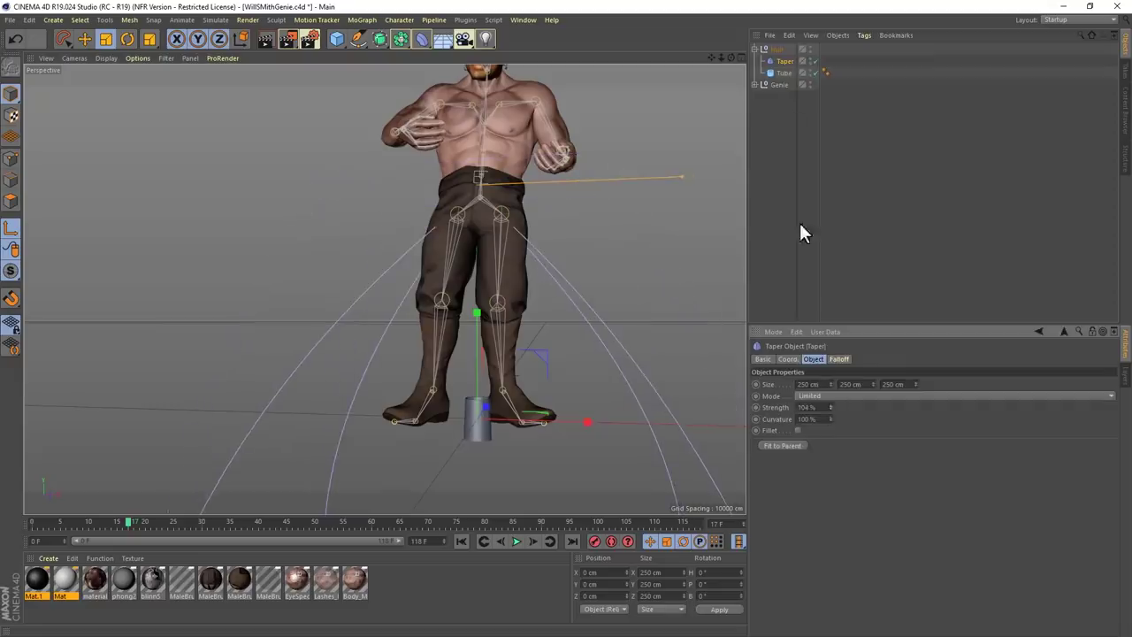
right_click(800, 223)
click(819, 351)
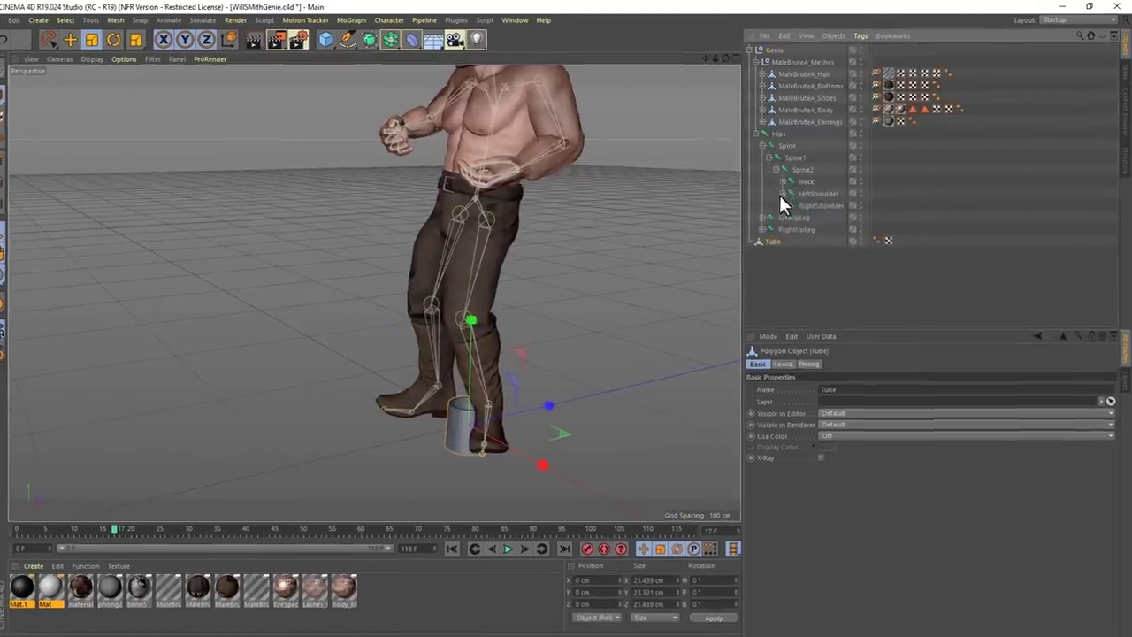
Step: Expand both shoulder branches and parent the Tube cuff under the LeftForeArm joint
click(783, 193)
click(784, 229)
click(820, 218)
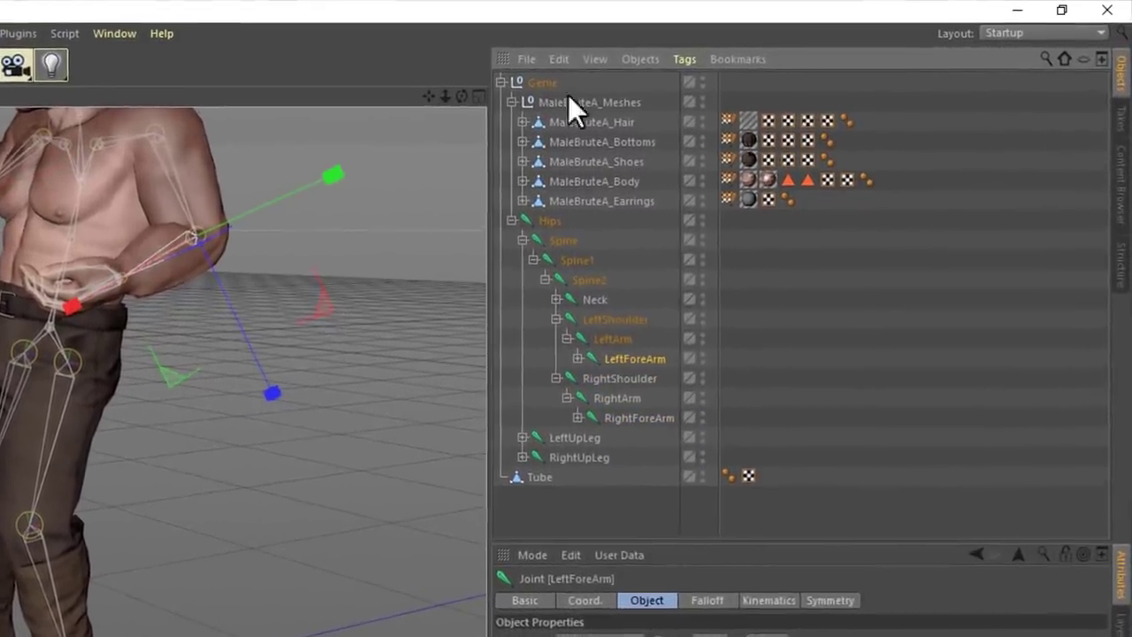
click(543, 480)
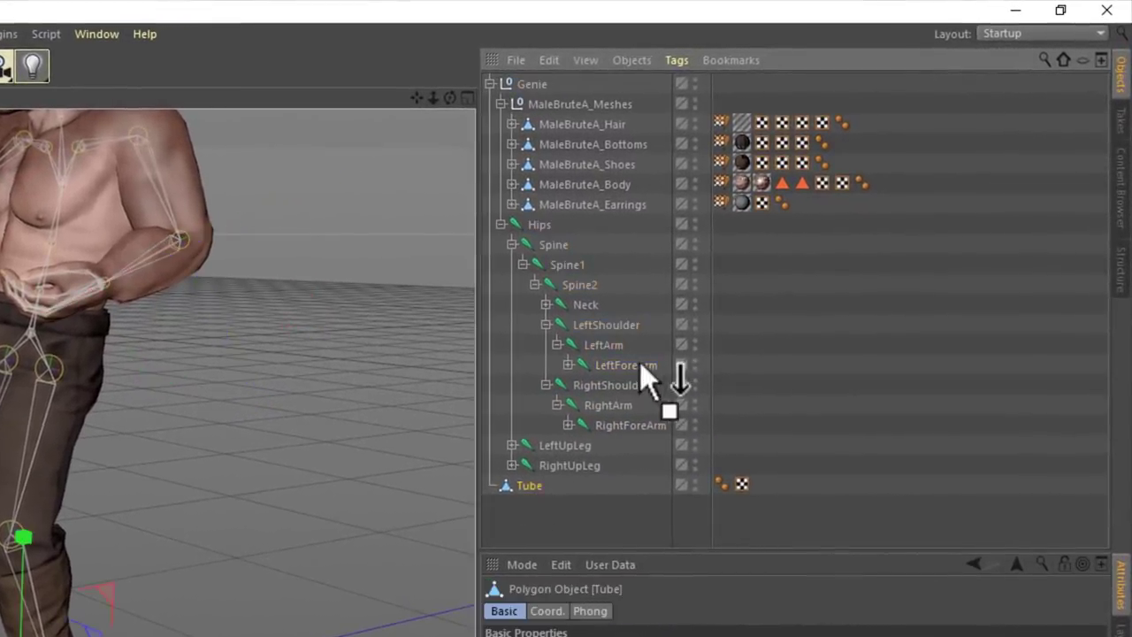
drag(640, 362, 637, 366)
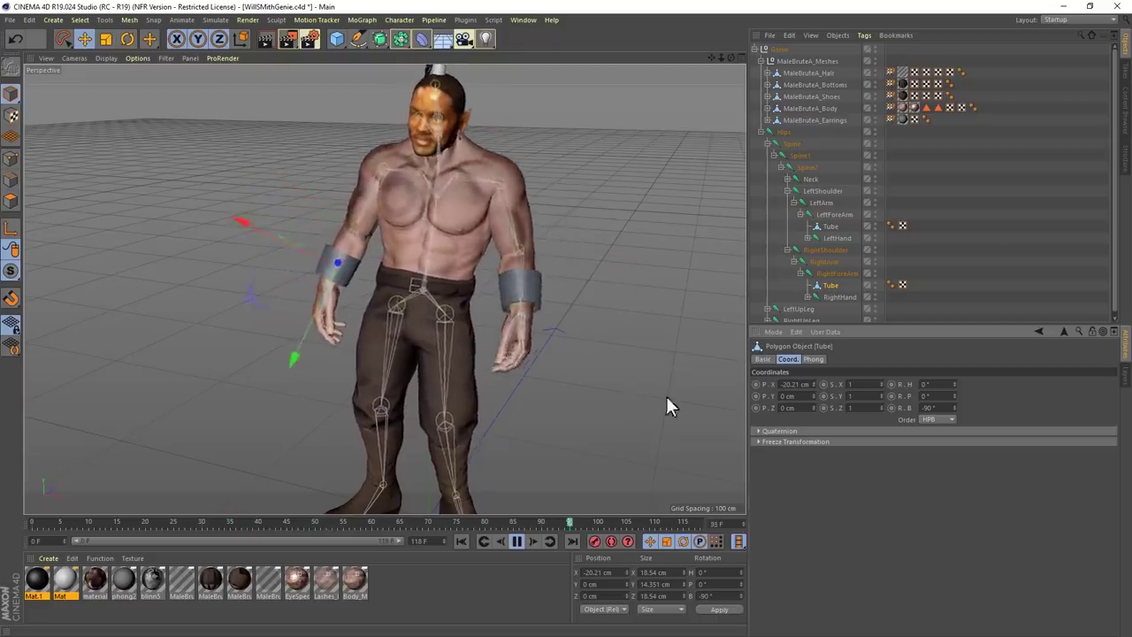
click(11, 19)
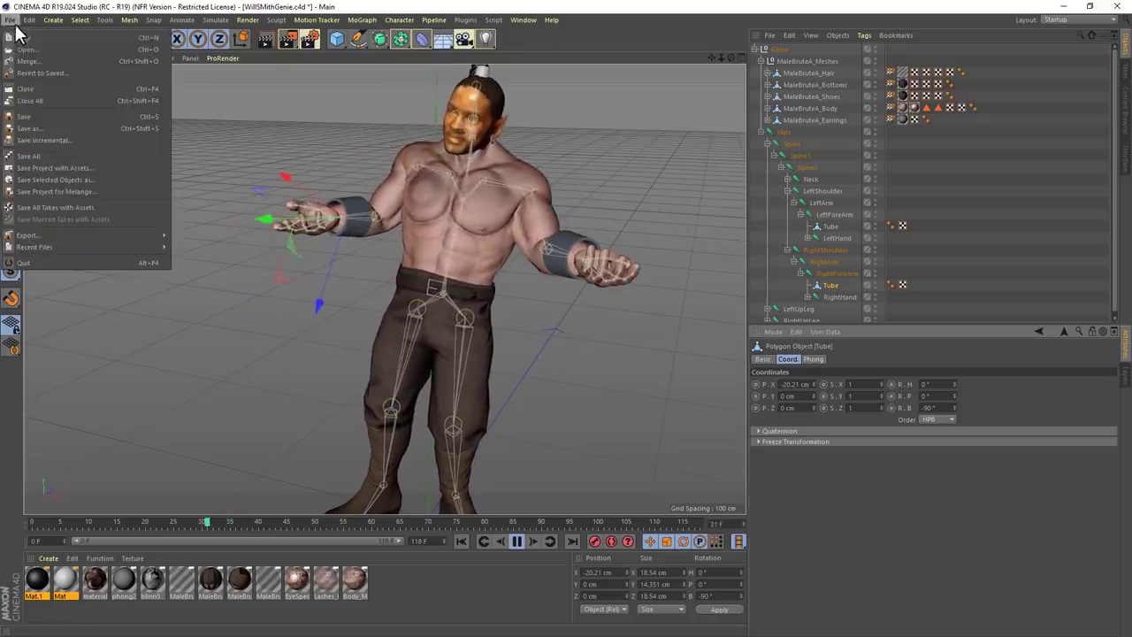
Step: Collapse the hierarchy and make the Genie root null the active object
key(Escape)
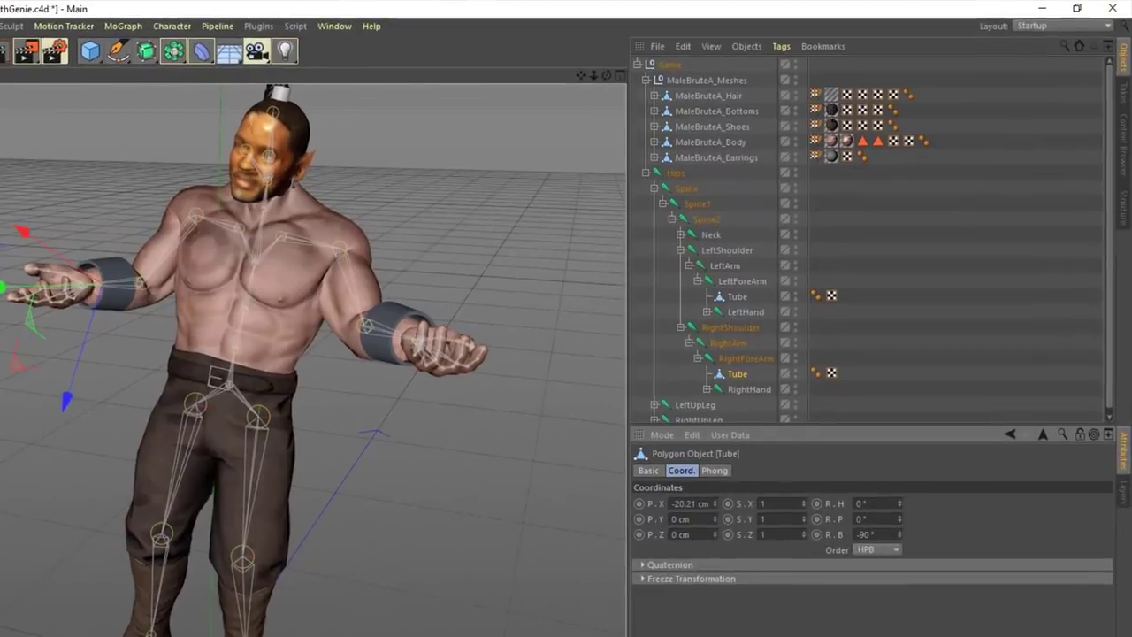
click(637, 64)
click(649, 62)
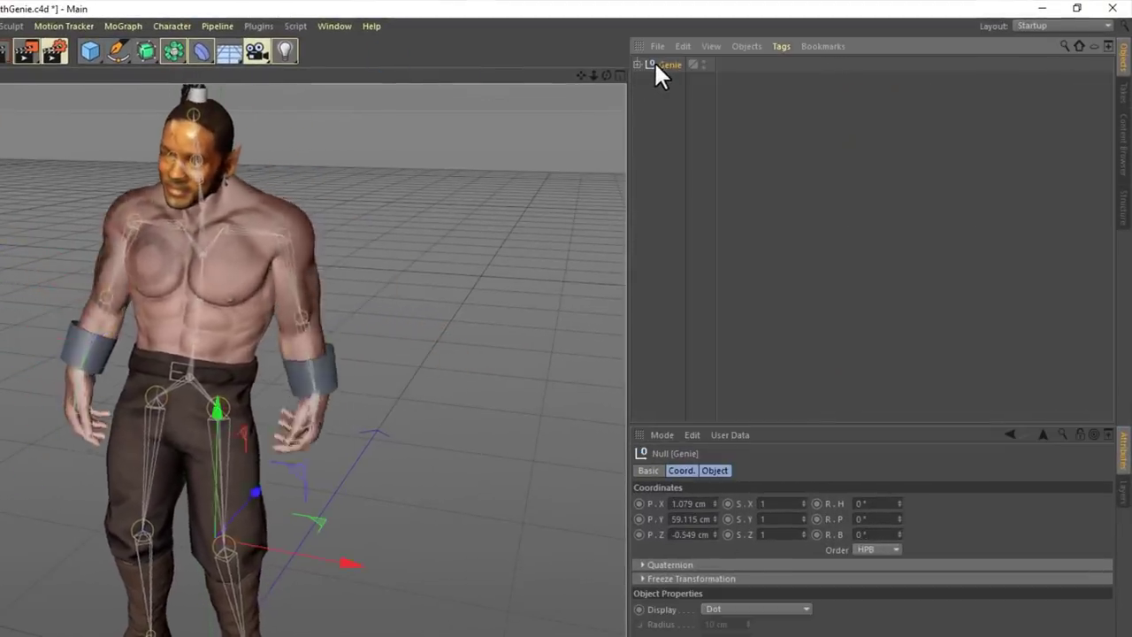
Step: Export Genie with Riptide Pro's .Obj Exporter, Animation Frames set to All
click(258, 26)
mouse_move(274, 69)
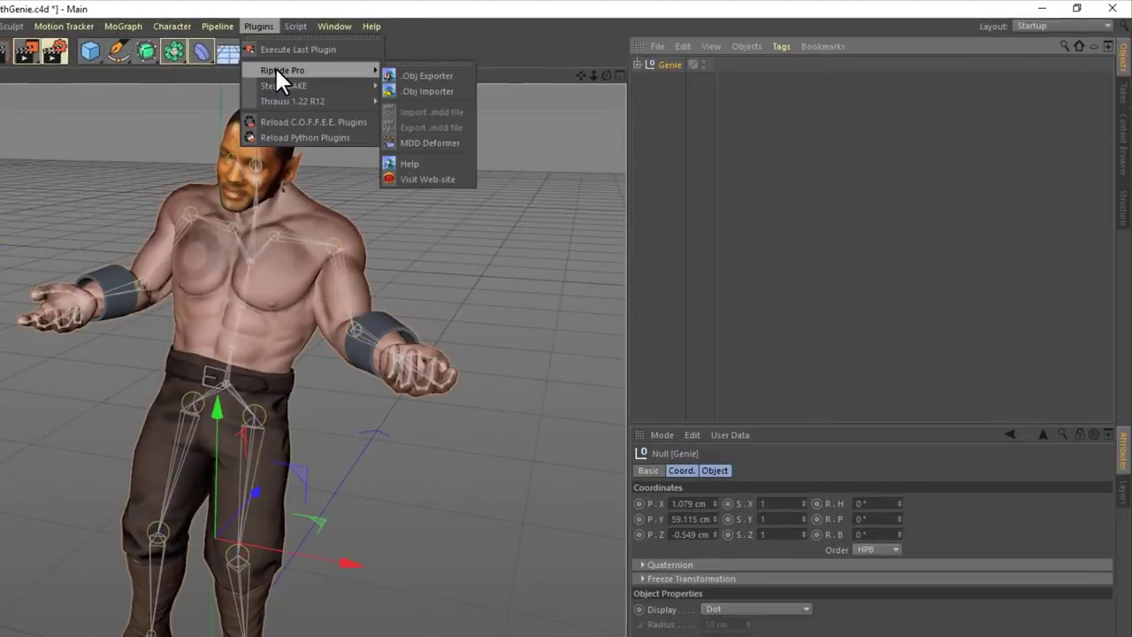
click(446, 75)
click(427, 229)
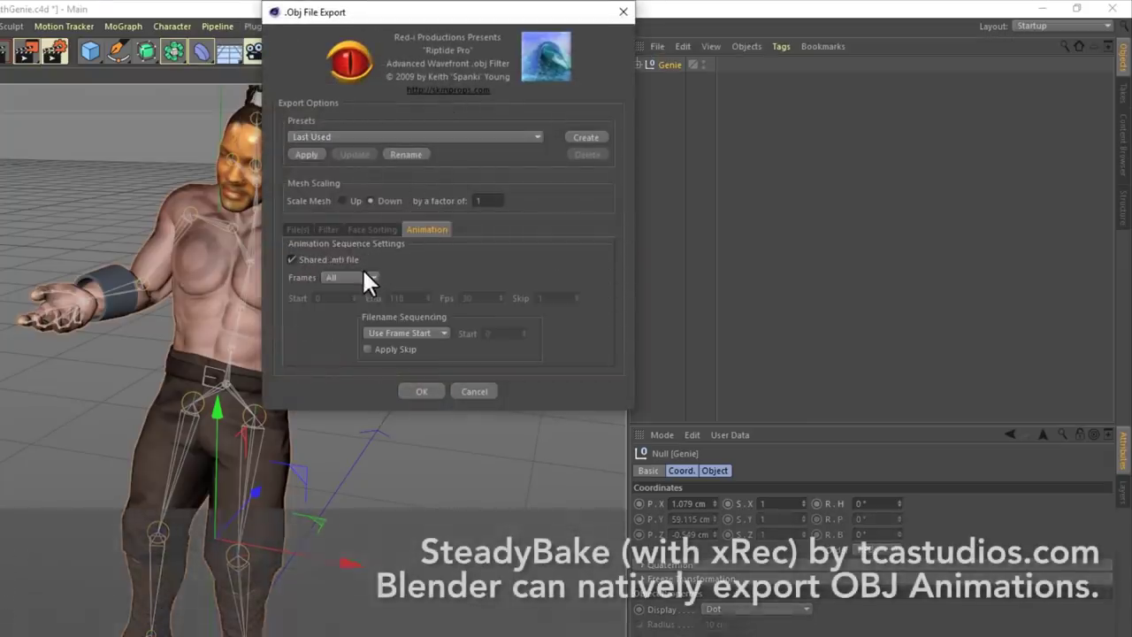
click(423, 391)
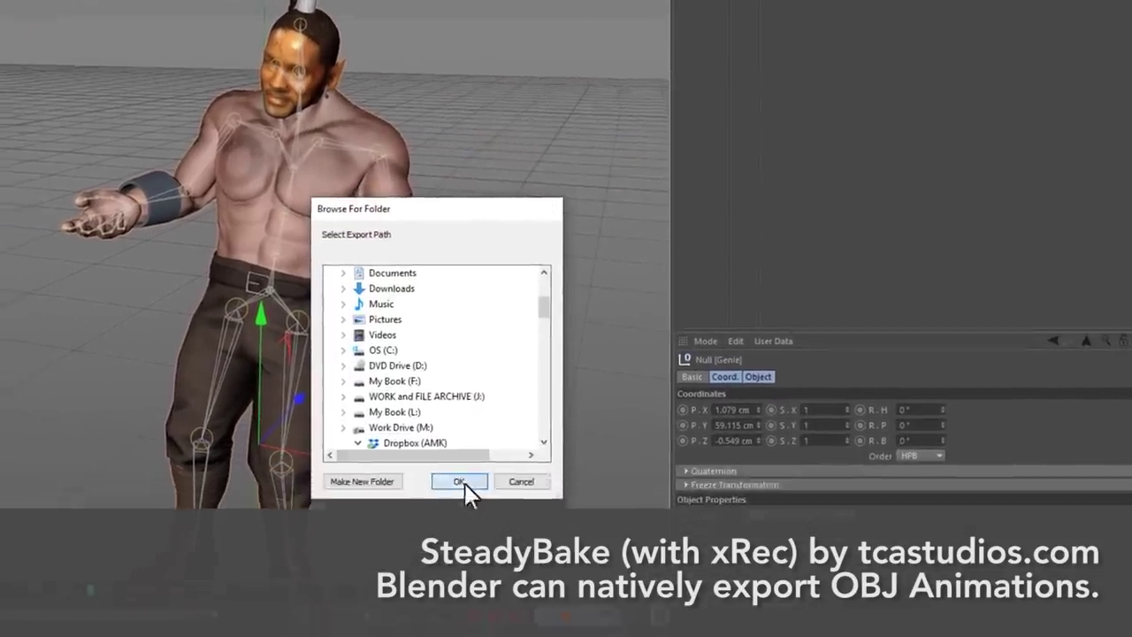
click(461, 482)
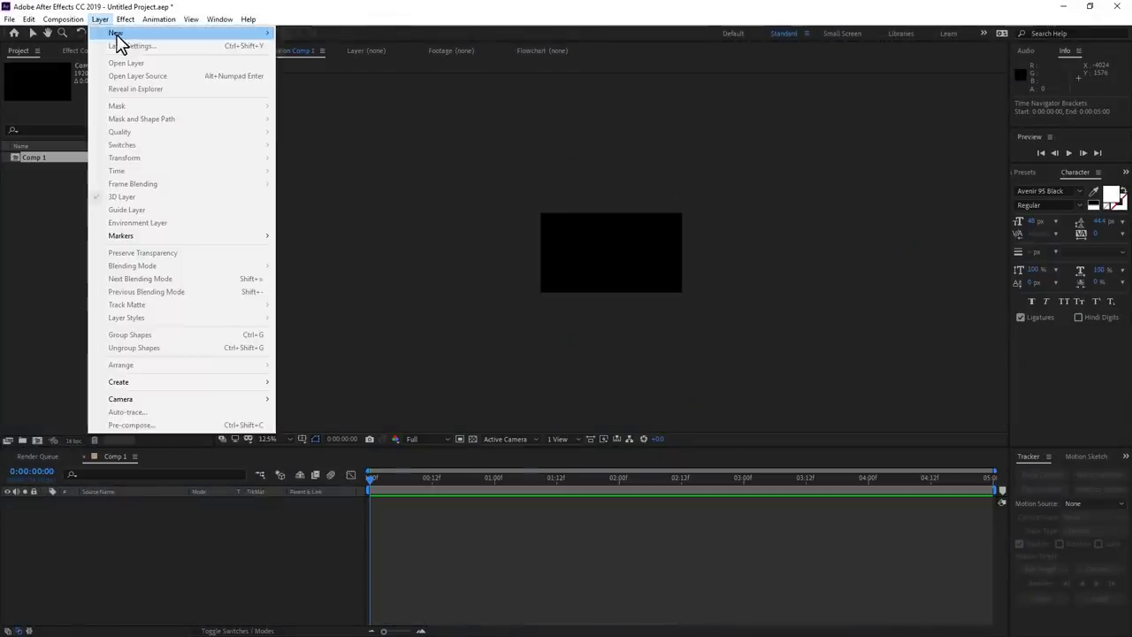
Step: Create a new solid and apply the Element effect to it
mouse_move(177, 35)
click(393, 44)
key(Return)
key(ctrl+space)
text(v)
key(BackSpace)
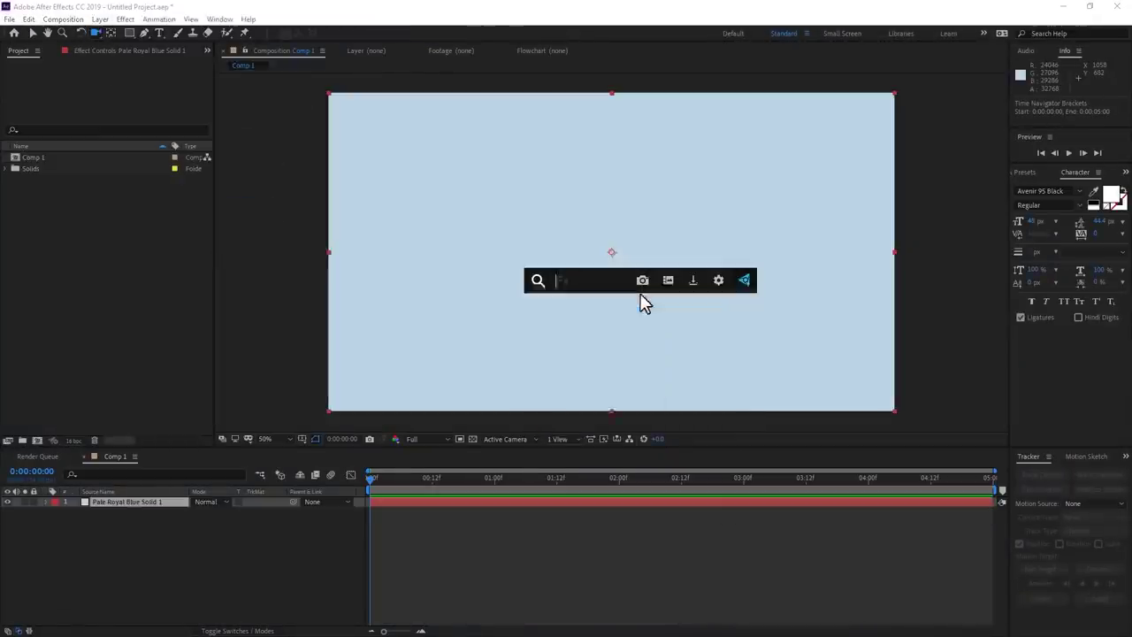
text(vib)
key(Return)
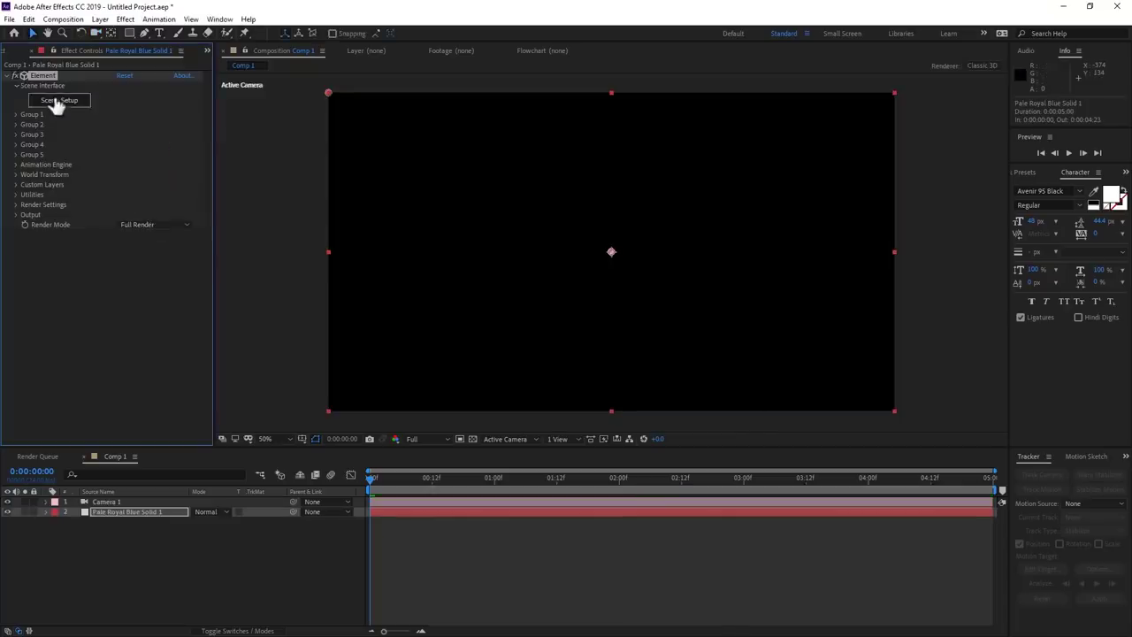
Step: Load the exported genie OBJ sequence in Scene Setup via File > Import > 3D Sequence
click(56, 104)
click(15, 18)
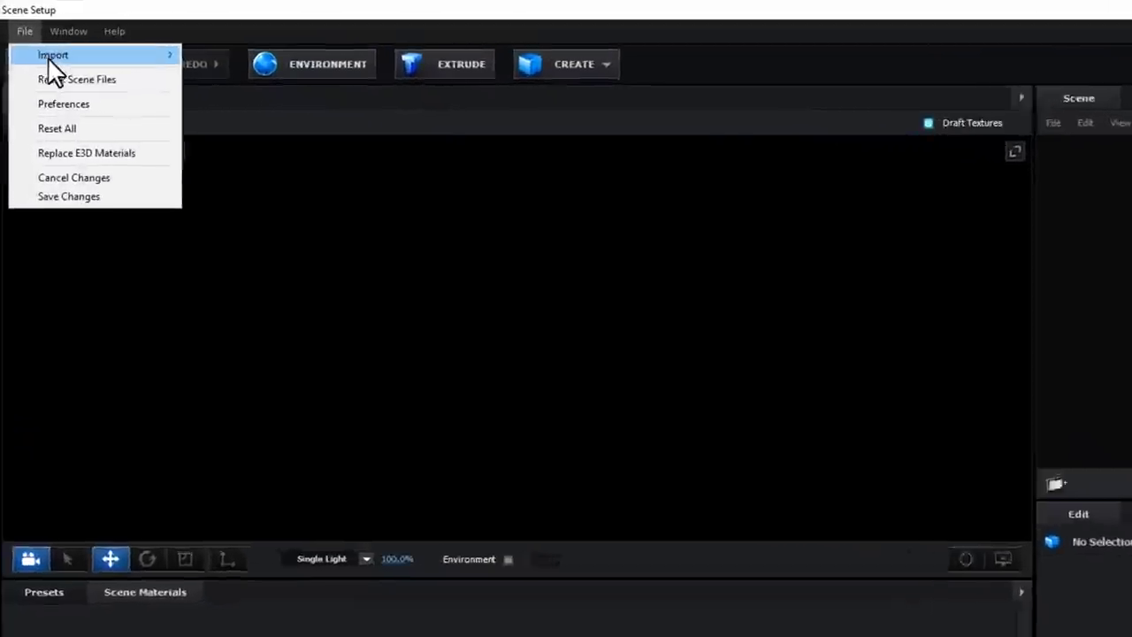
mouse_move(40, 34)
click(158, 48)
click(203, 220)
double_click(203, 220)
click(639, 437)
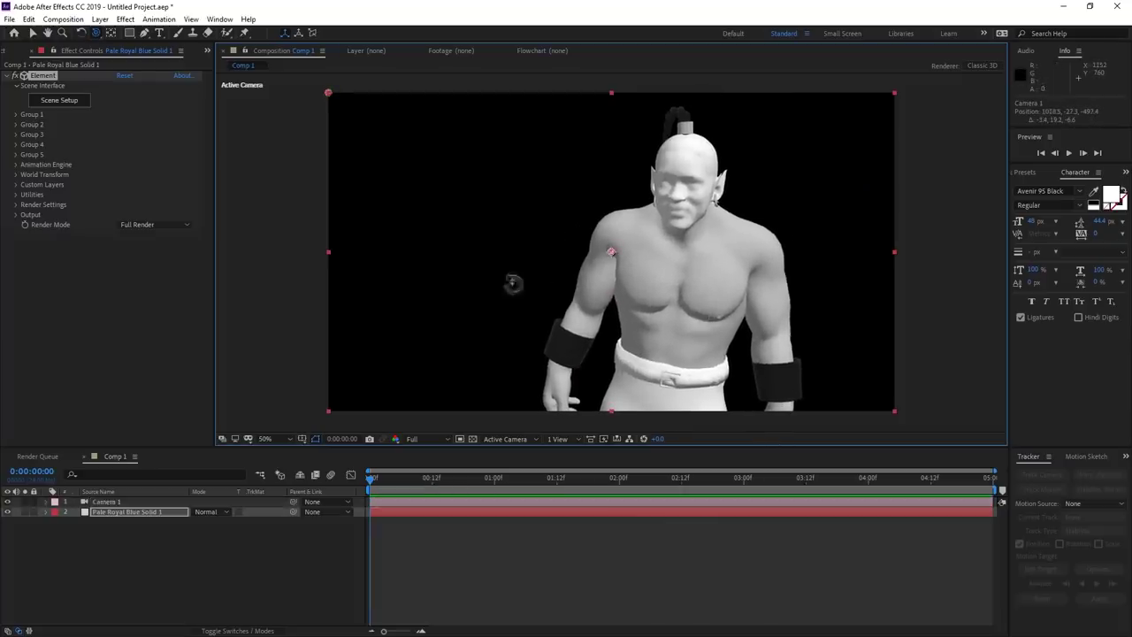
key(ctrl+i)
Step: Import model_texture.jpg, make a FACE comp from it, and add it hidden to Comp 1
double_click(215, 221)
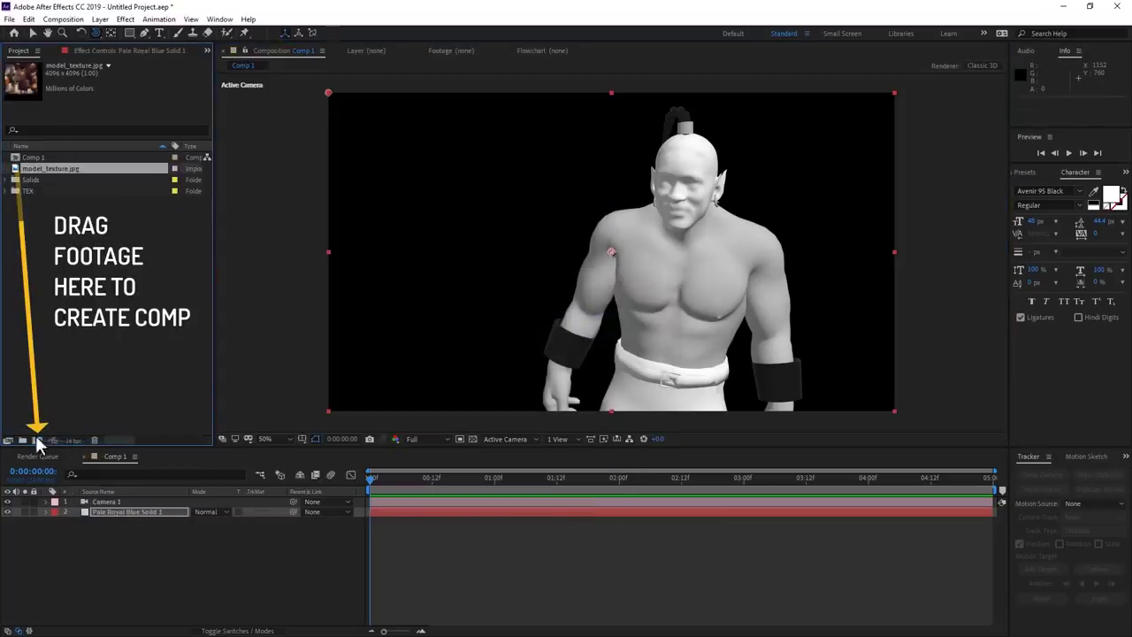
drag(38, 442, 37, 441)
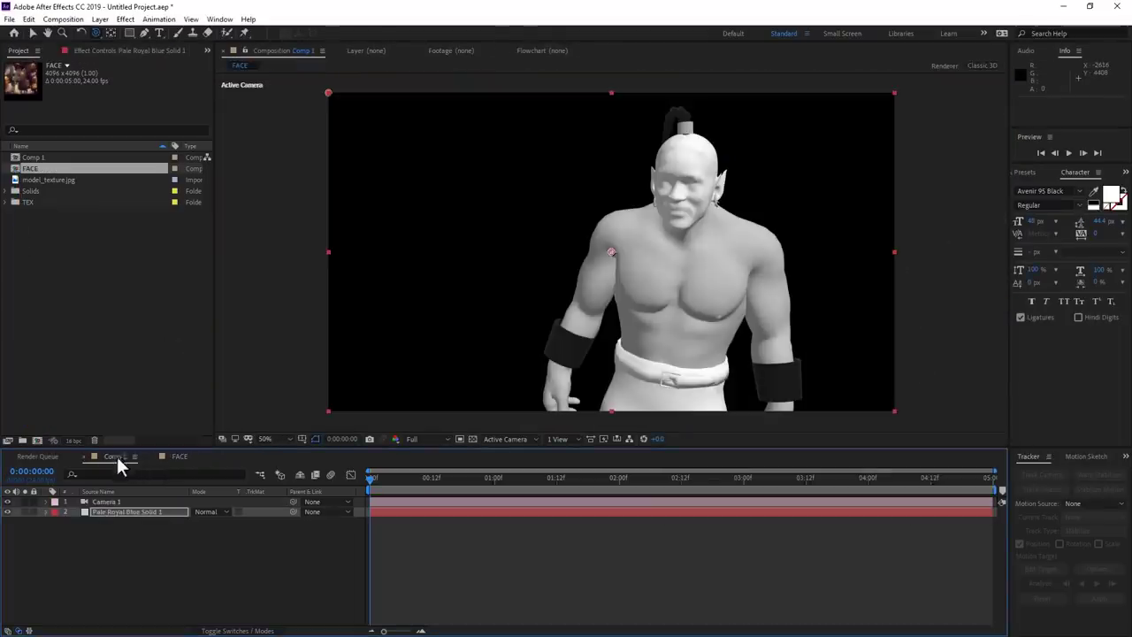
drag(34, 181, 26, 525)
click(10, 521)
Step: Set Element's Custom Texture Maps Layer 1 to FACE with First Frame sampling
click(113, 510)
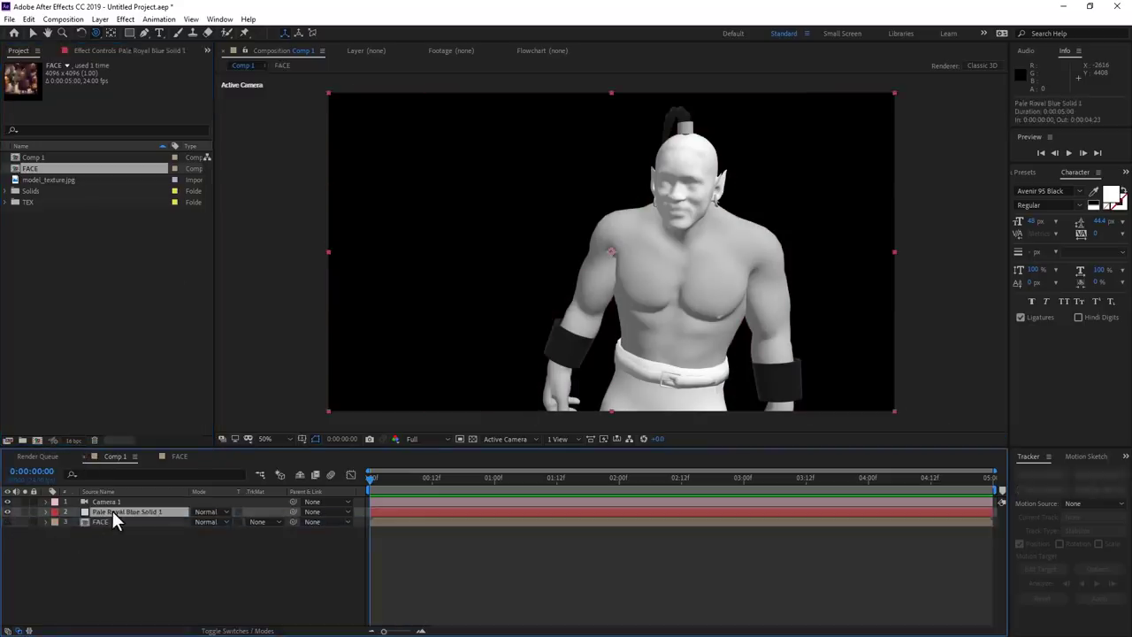
double_click(113, 510)
click(30, 222)
click(33, 189)
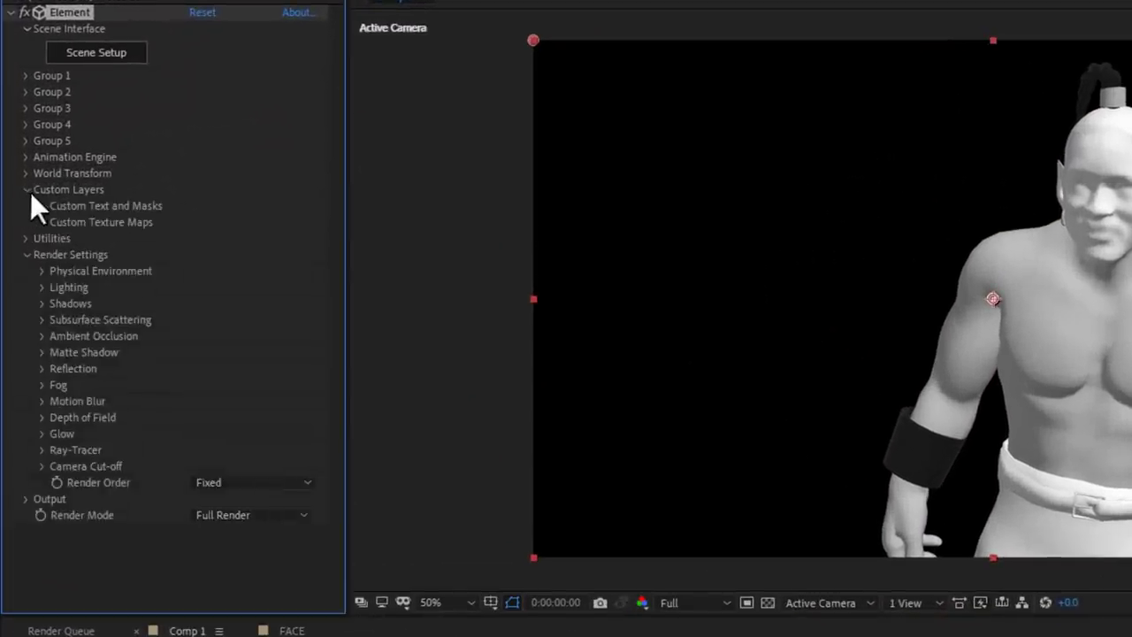
click(44, 222)
click(231, 239)
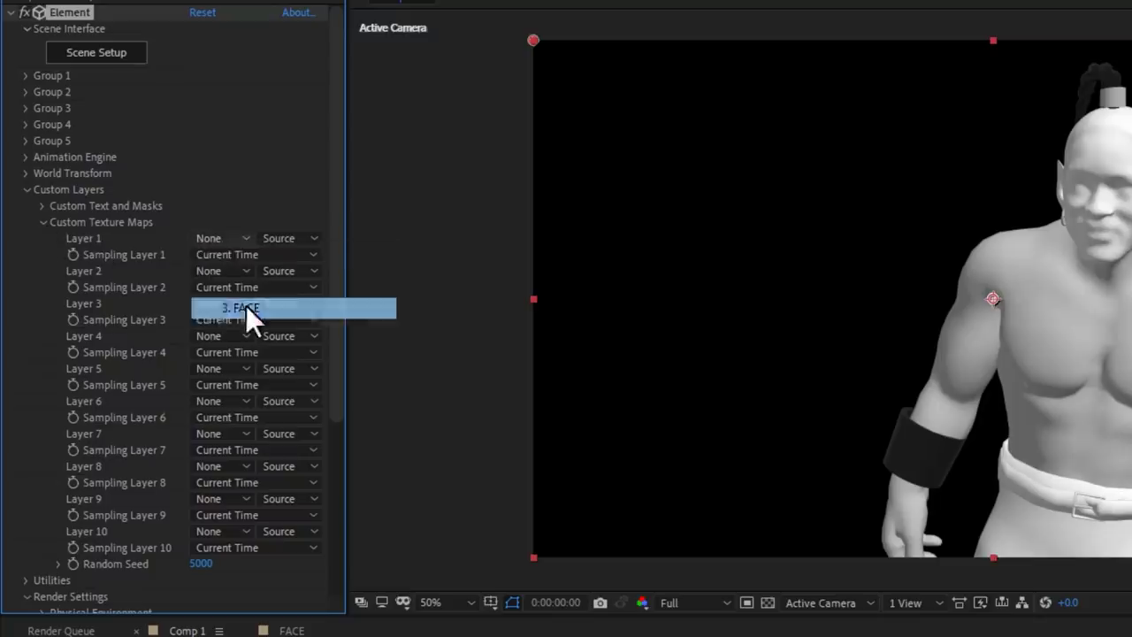
click(250, 306)
click(217, 254)
click(253, 298)
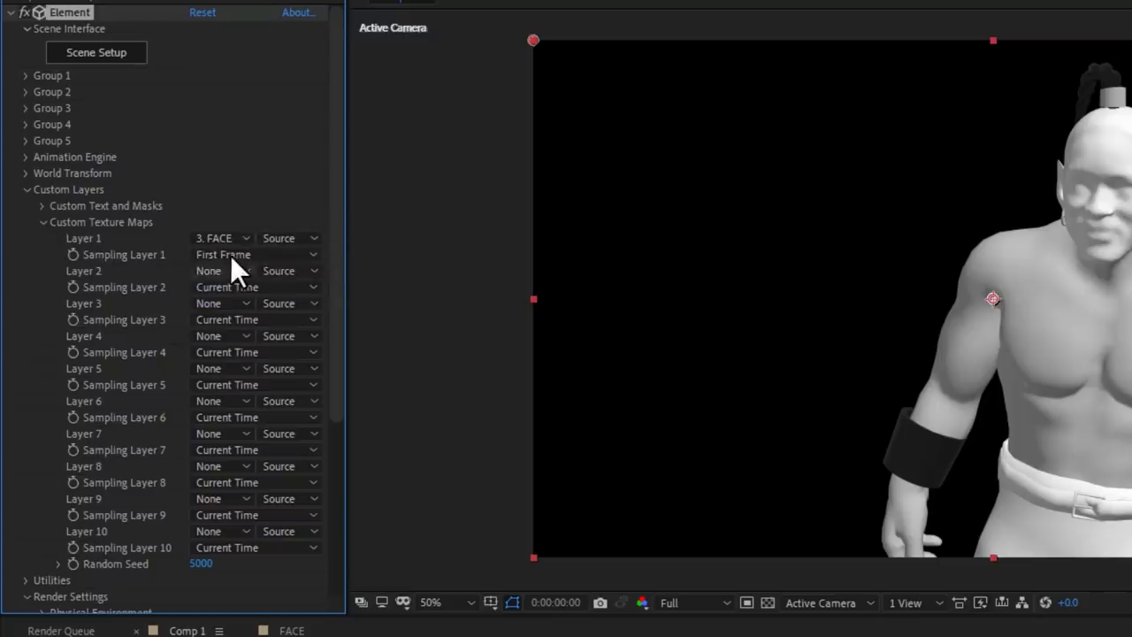
Step: Set material_0's diffuse texture to Custom Layer 1 in Scene Setup
click(110, 64)
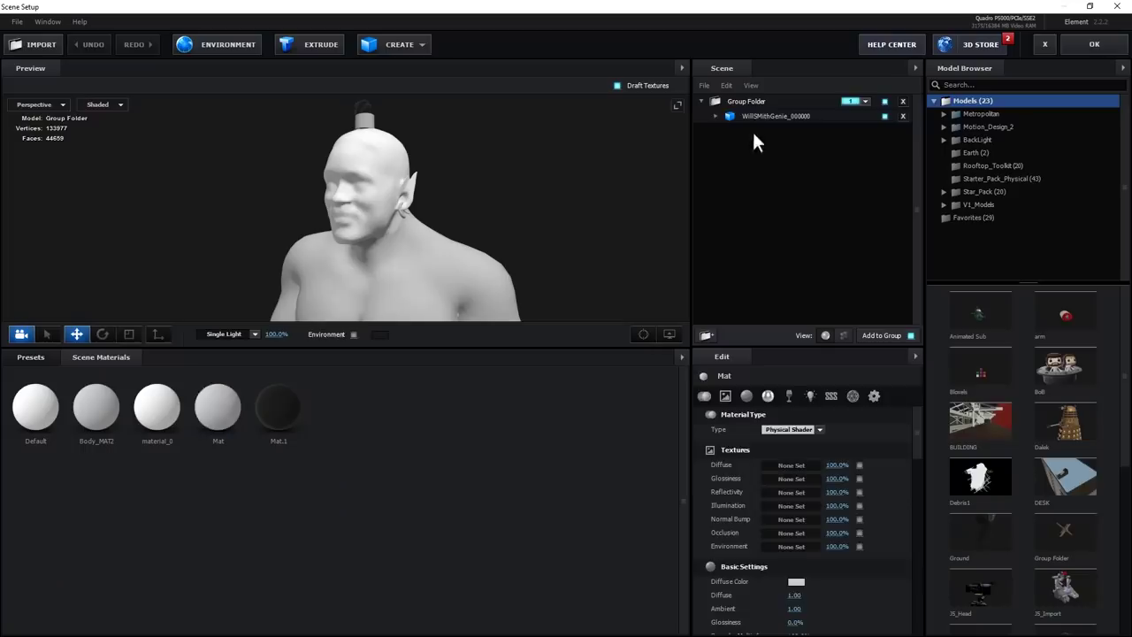
click(159, 411)
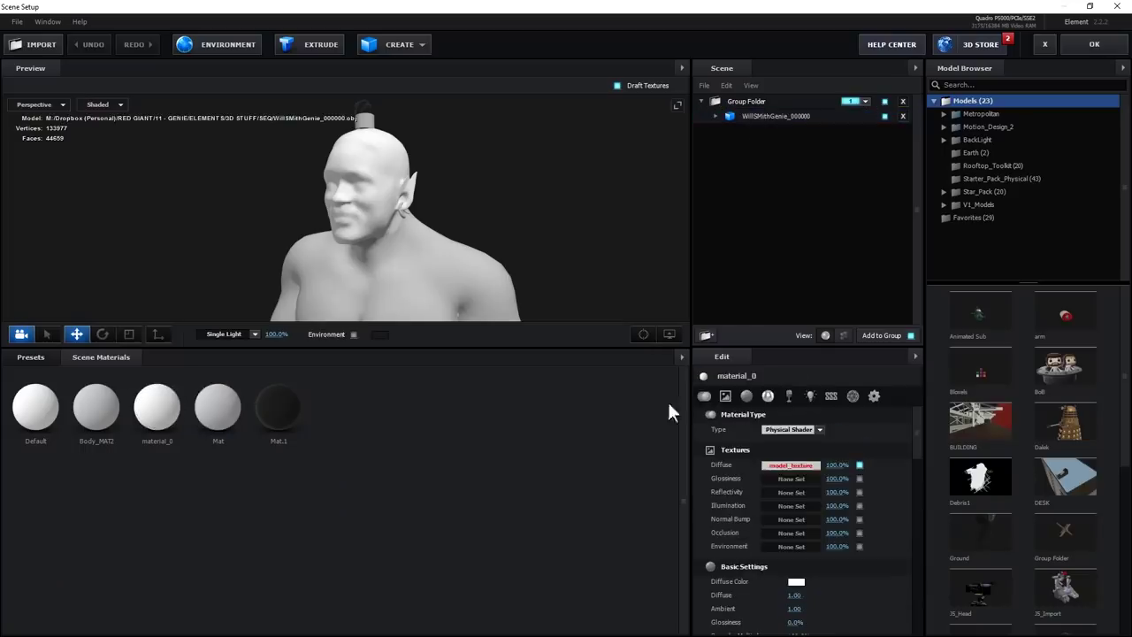
click(812, 464)
click(787, 394)
click(809, 418)
click(955, 591)
drag(445, 245, 379, 225)
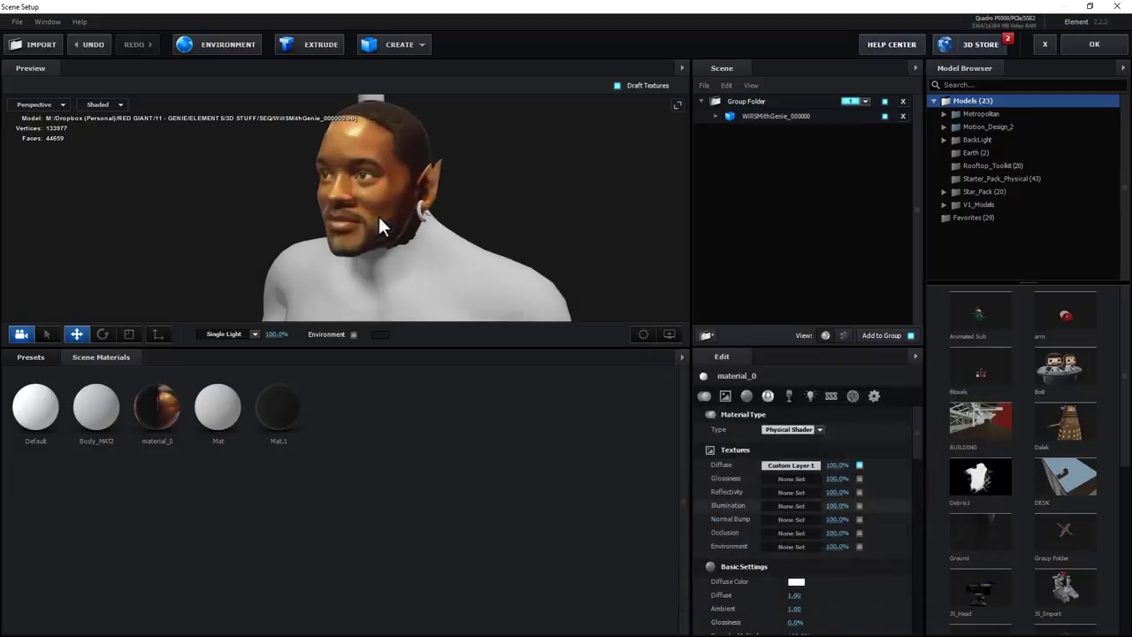
click(1095, 45)
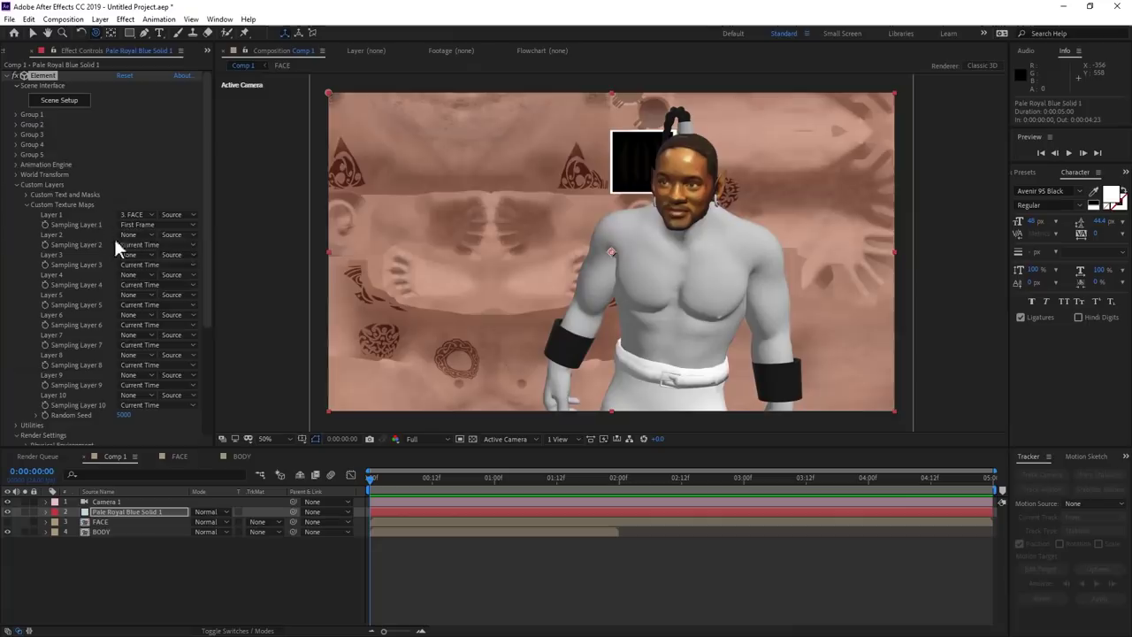
Step: Set texture Layer 2 to BODY and use Custom Layer 2 [BODY] as the body diffuse
click(138, 236)
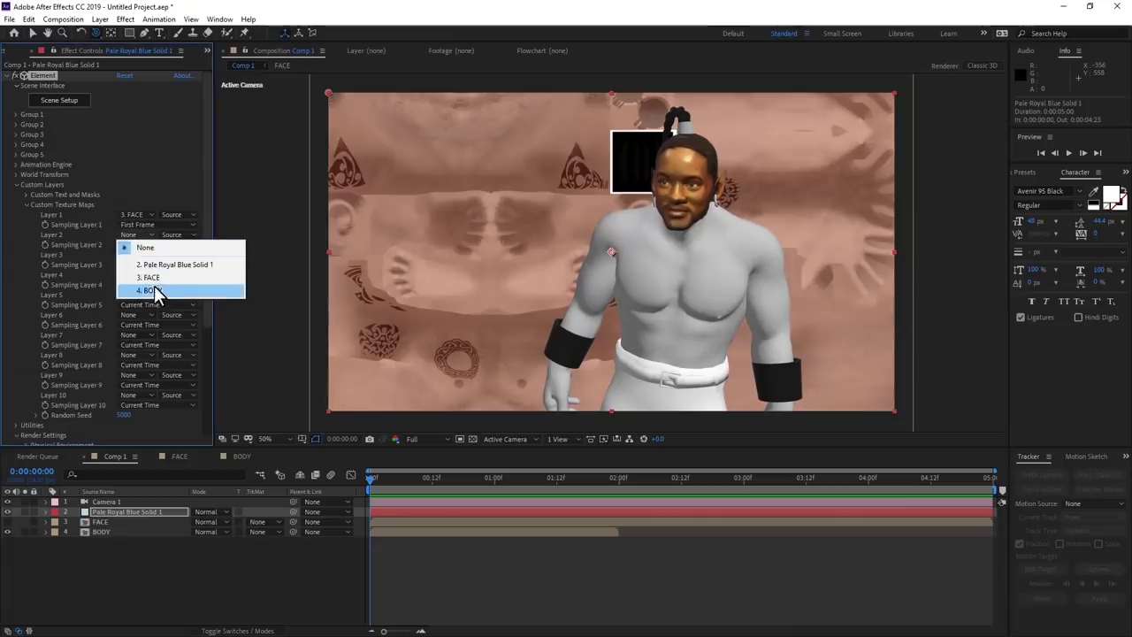
click(151, 290)
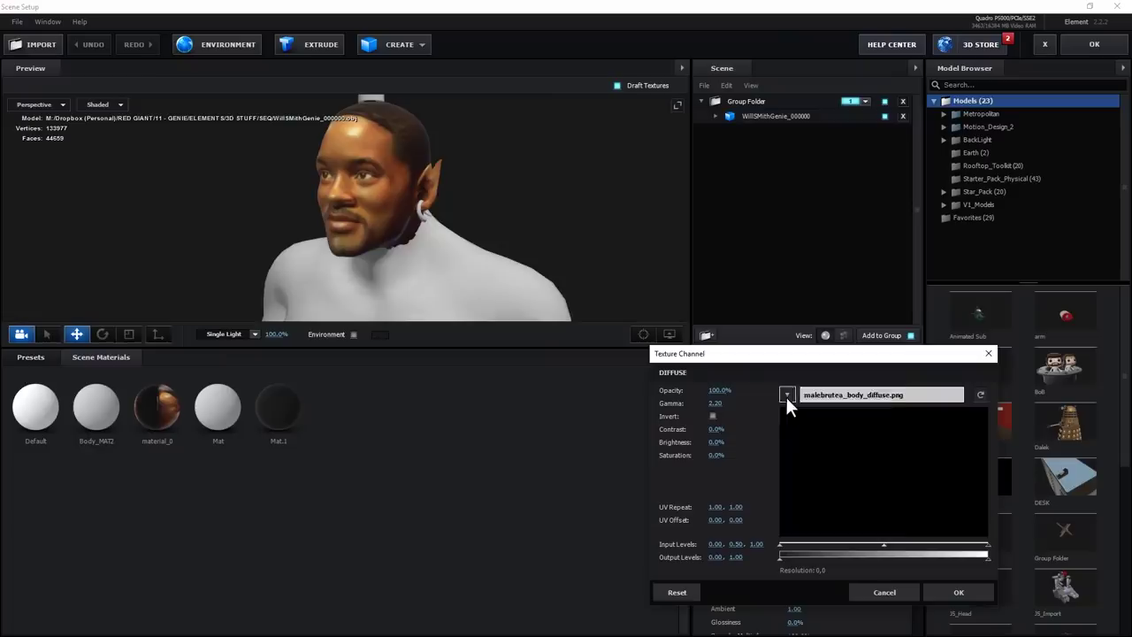
click(788, 394)
click(800, 424)
click(962, 587)
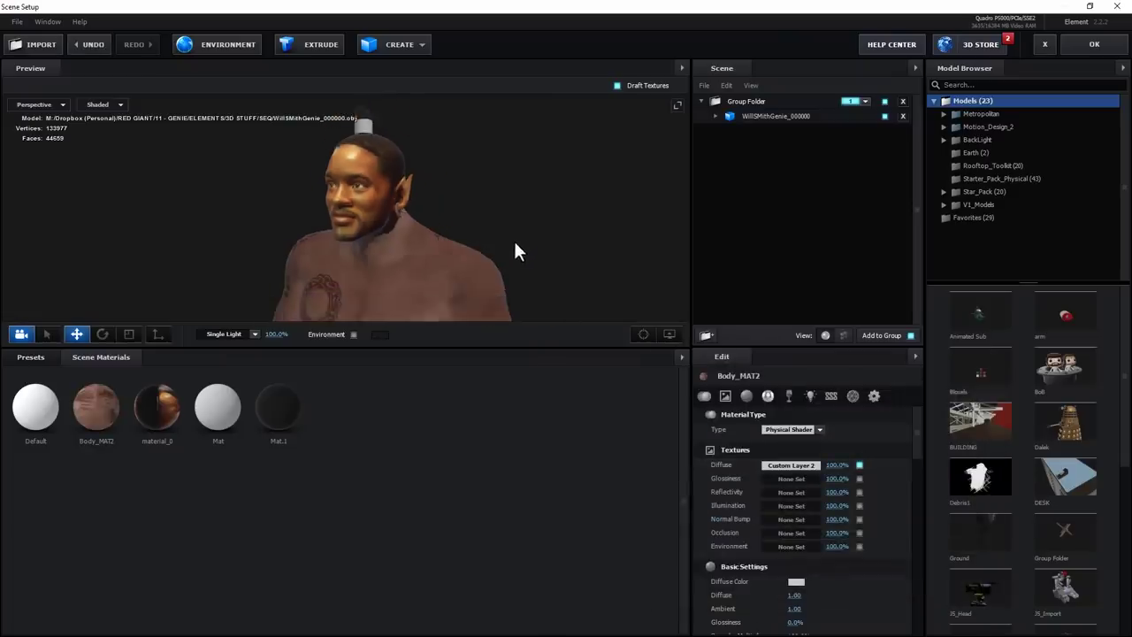
mouse_move(509, 261)
mouse_down()
mouse_move(567, 271)
mouse_move(495, 274)
mouse_move(508, 270)
mouse_up()
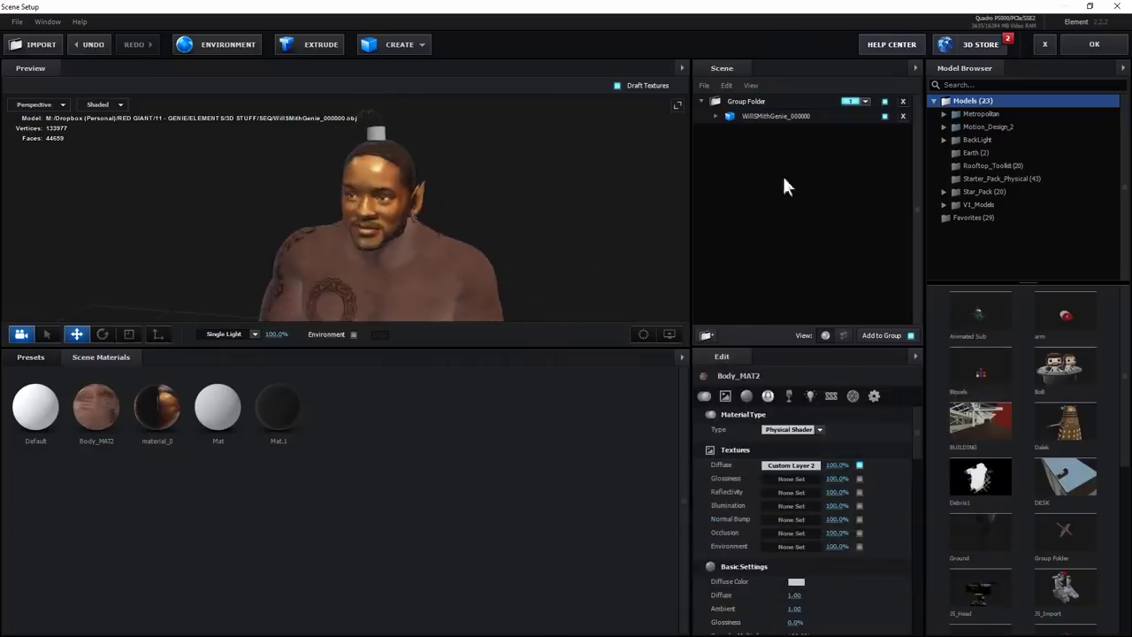
click(1088, 46)
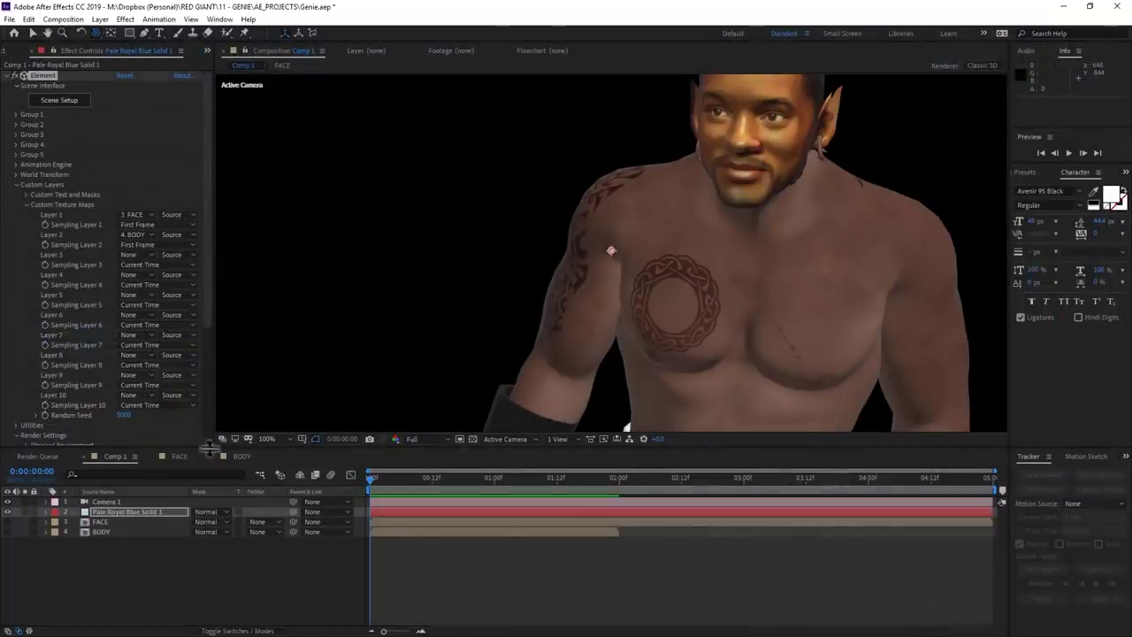
Step: Open the BODY texture and clone skin over the triangle logo on the chest
click(241, 455)
scroll(525, 344, up, 5)
mouse_move(534, 336)
mouse_down()
mouse_move(672, 192)
mouse_move(510, 274)
mouse_move(624, 226)
mouse_move(645, 246)
mouse_move(759, 173)
mouse_up()
scroll(708, 177, down, 1)
scroll(617, 194, up, 1)
double_click(157, 501)
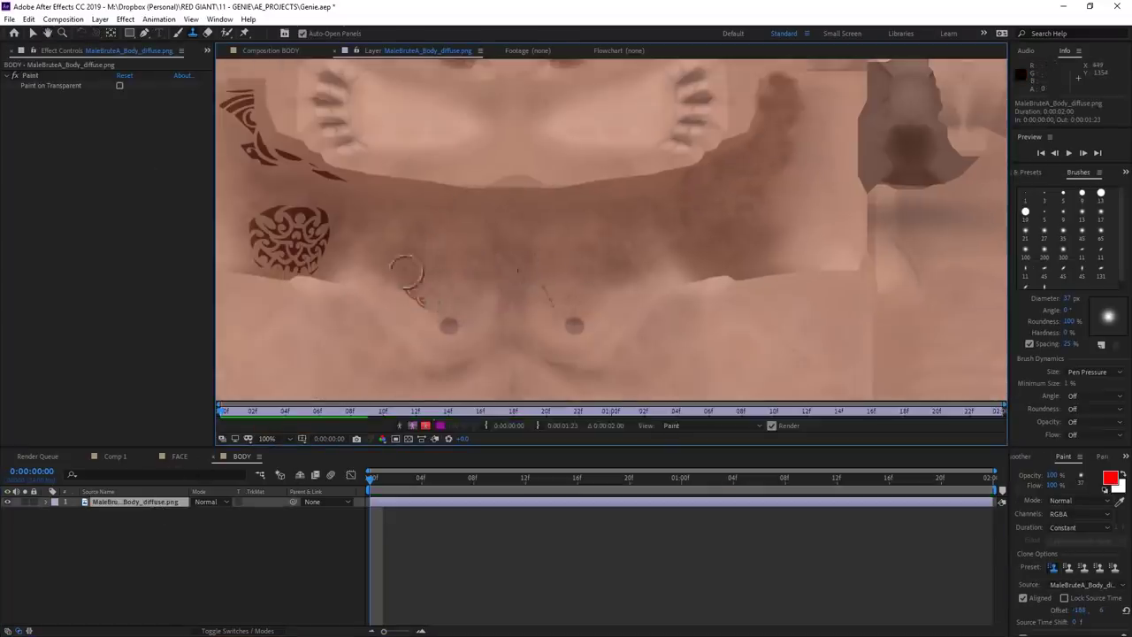
drag(374, 250, 523, 231)
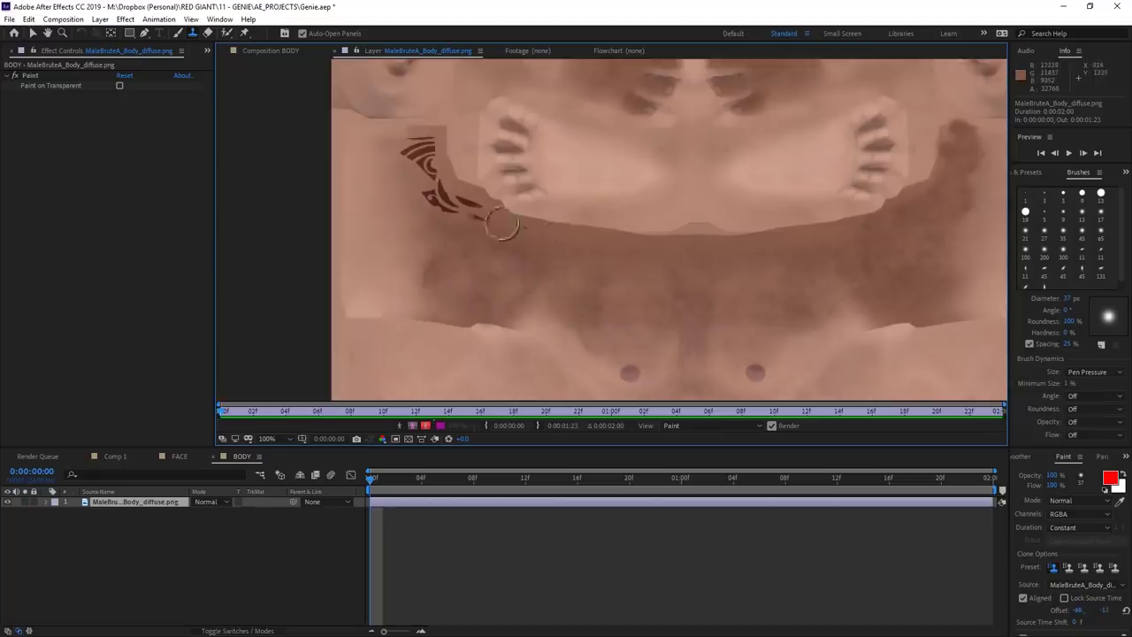
scroll(455, 202, down, 2)
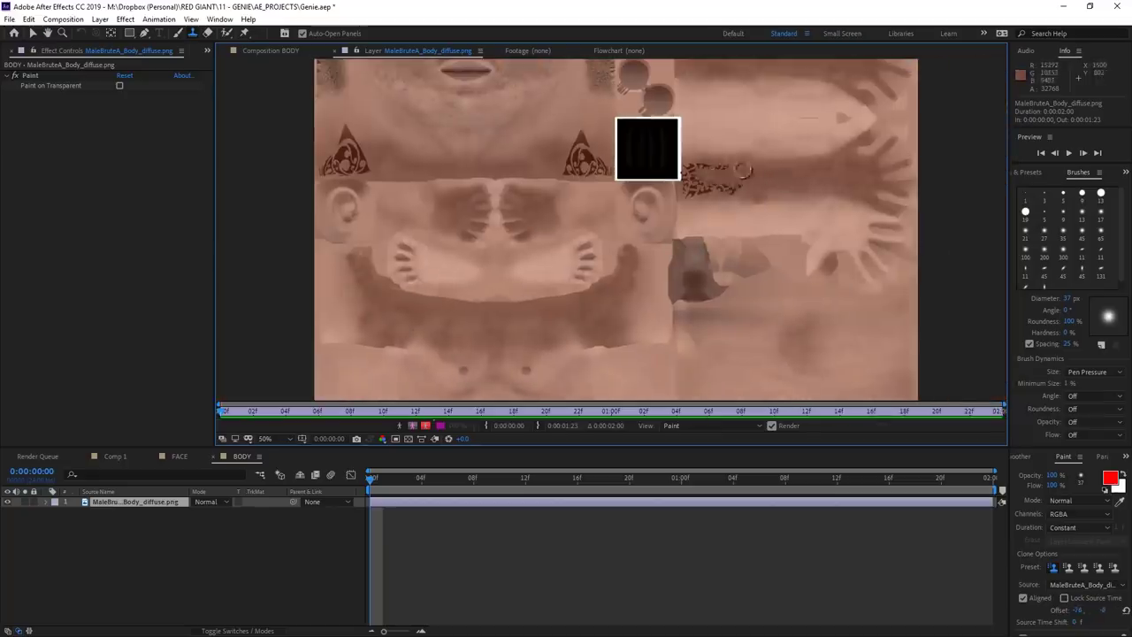
key(ctrl+z)
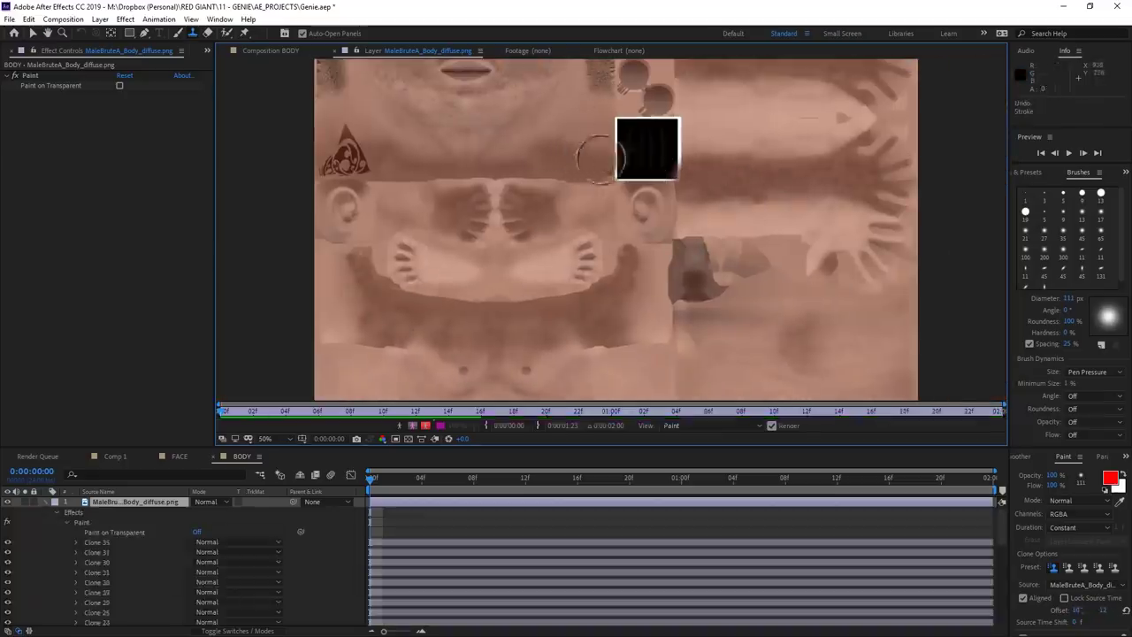
drag(352, 152, 360, 155)
Step: Apply CC Toner to the body texture with bright blue midtones
key(ctrl+space)
text(toner)
click(80, 162)
click(122, 137)
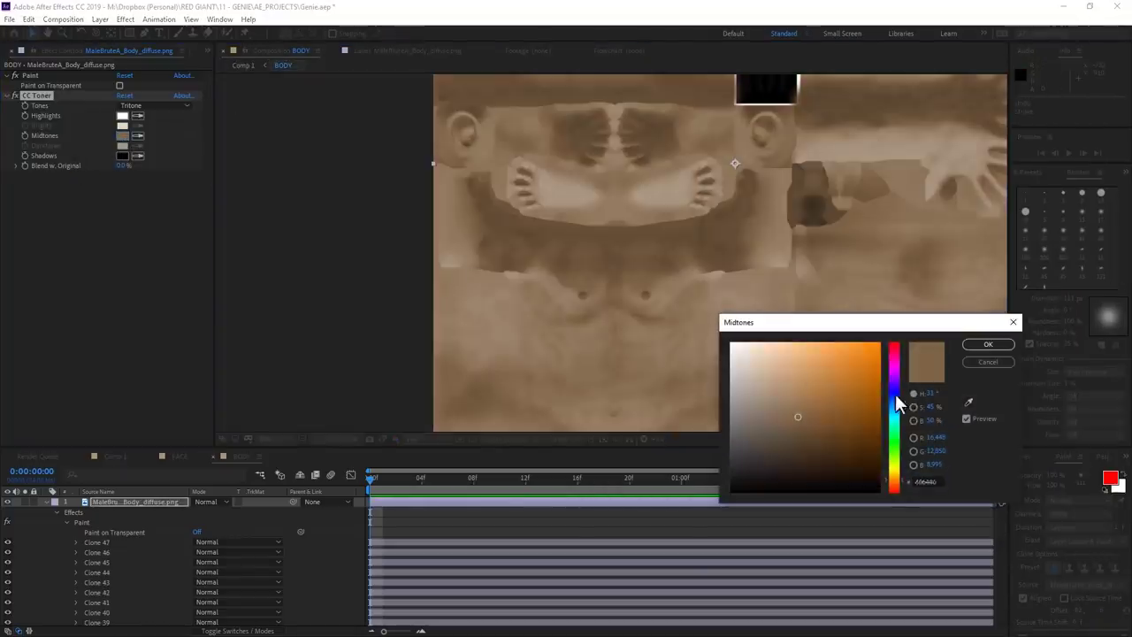
click(895, 402)
click(879, 344)
click(836, 393)
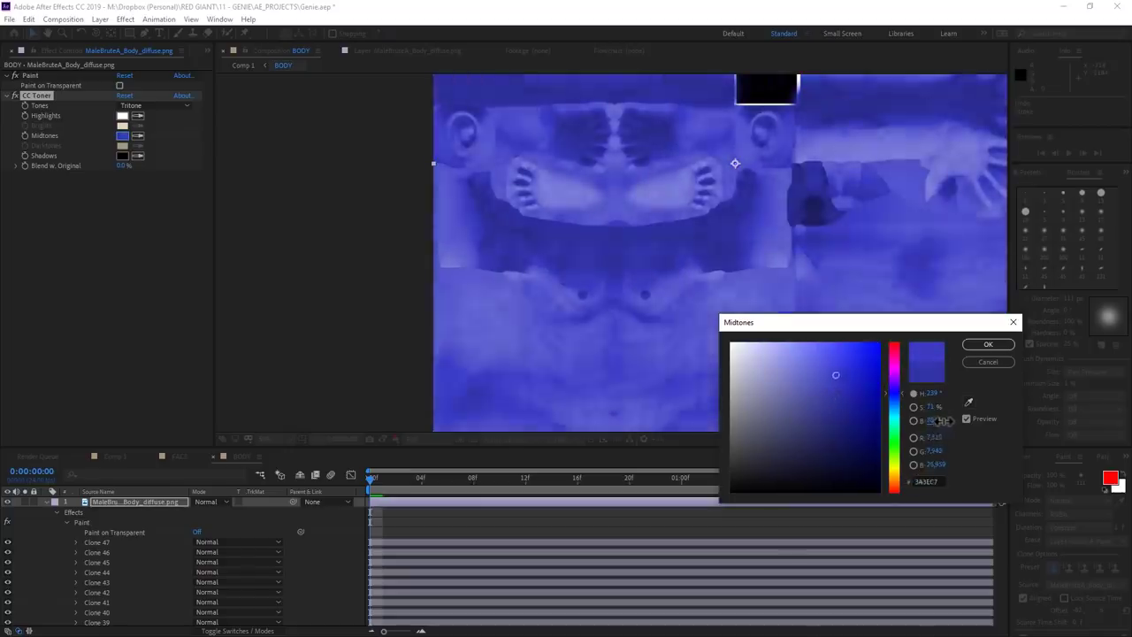
drag(942, 421, 949, 421)
click(988, 344)
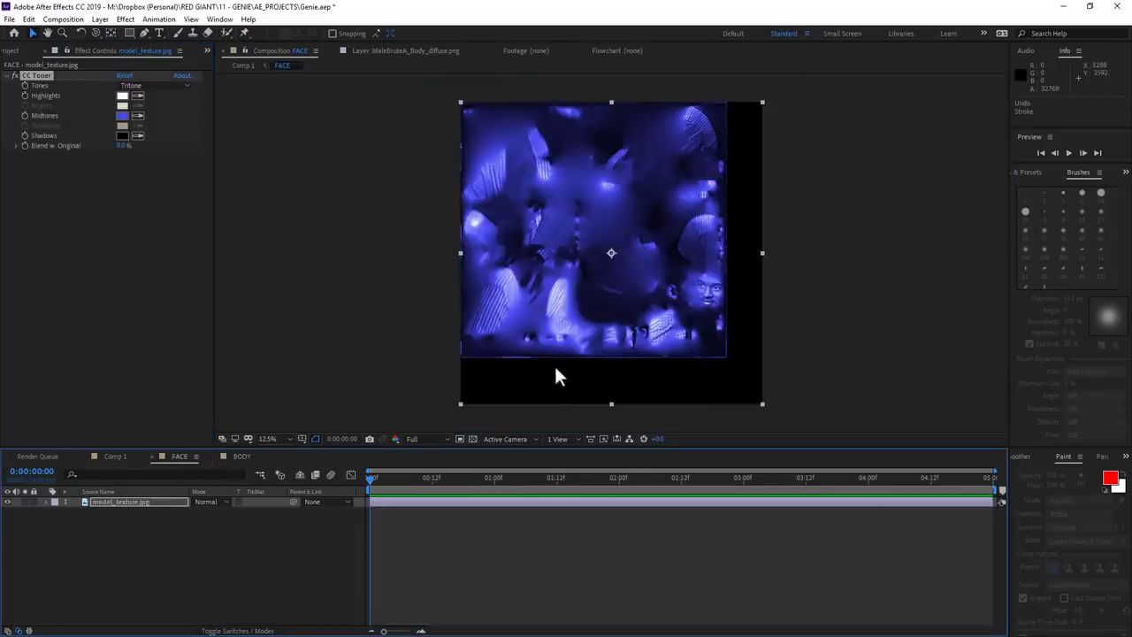
Step: Paint a blue dab over the FACE texture, checking the genie's head in Comp 1
click(115, 457)
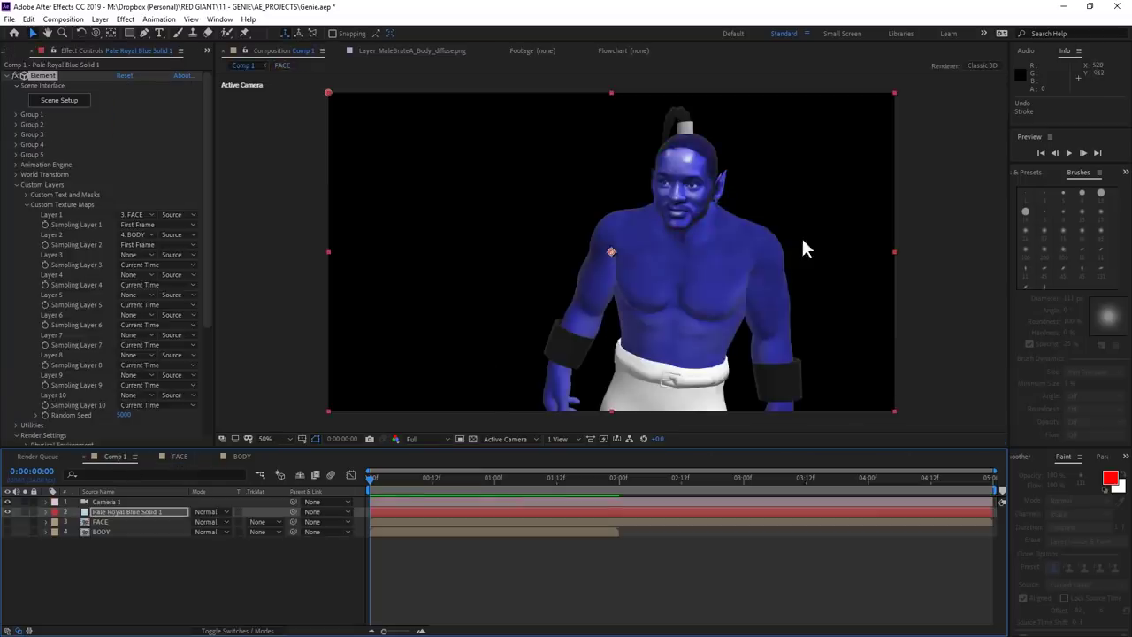
key(period)
key(comma)
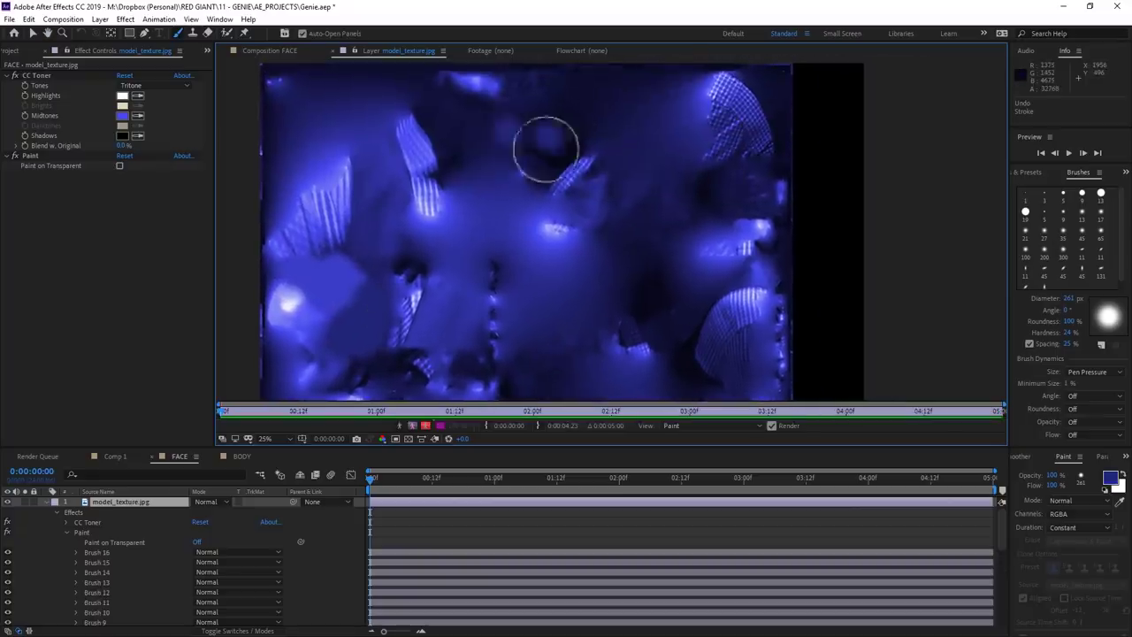
click(547, 130)
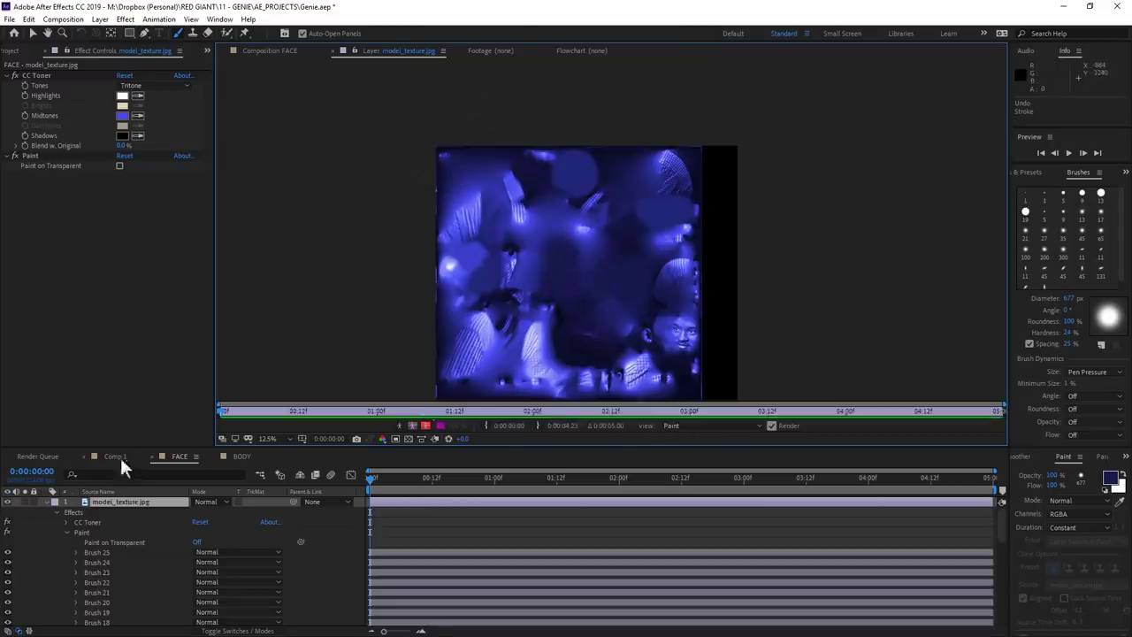
click(115, 456)
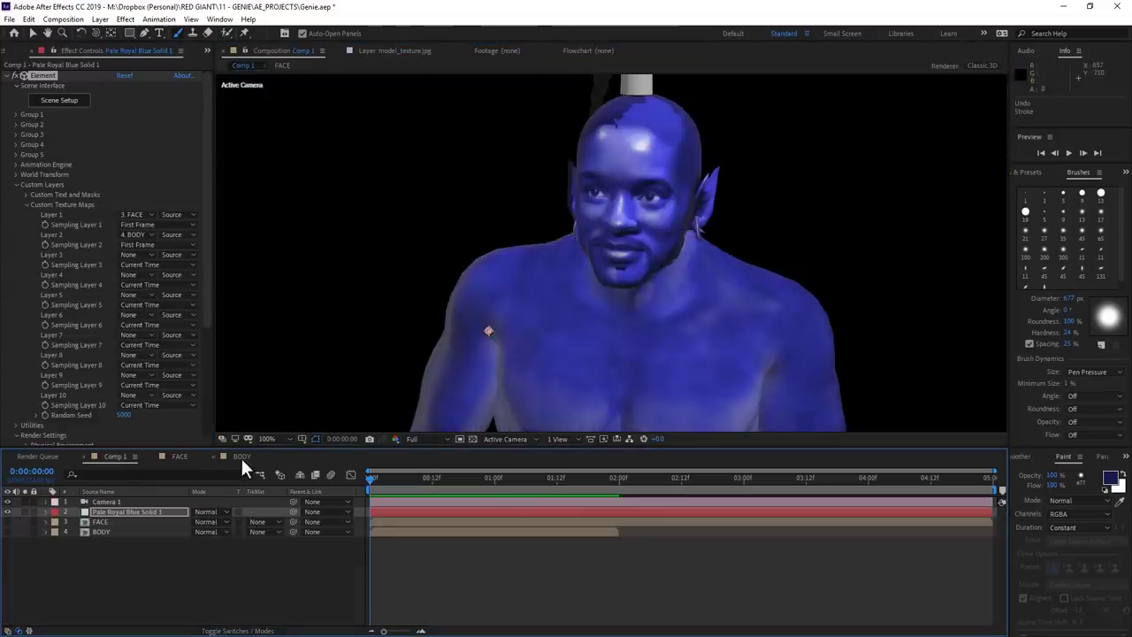
click(211, 453)
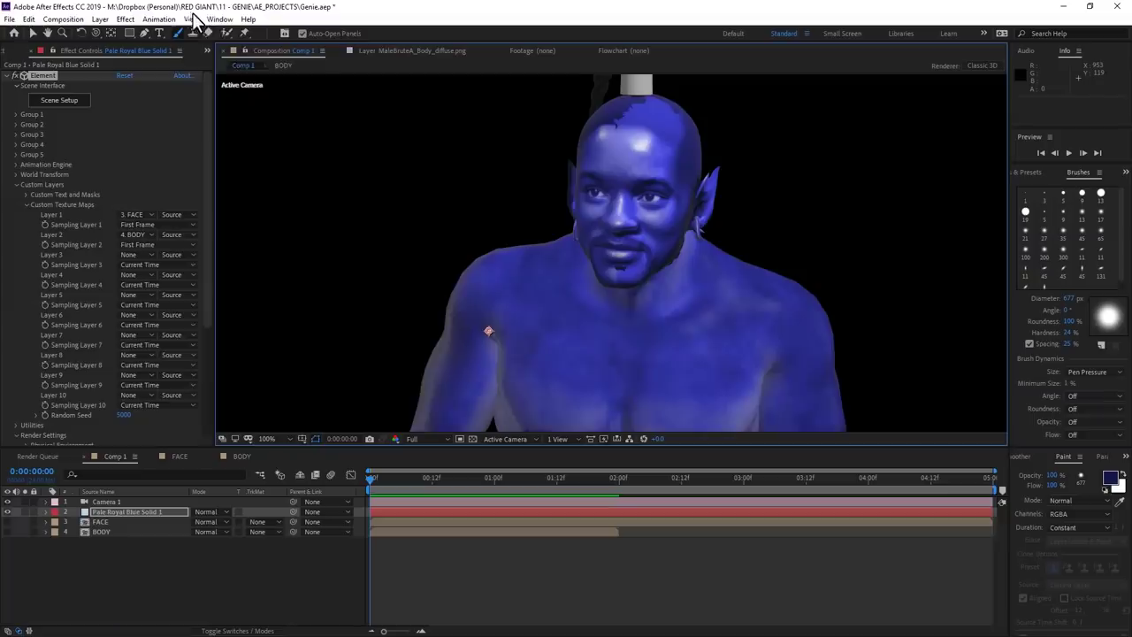
Step: Open a second viewer showing Comp 1 and paint two more cleanup strokes on the face texture
click(191, 18)
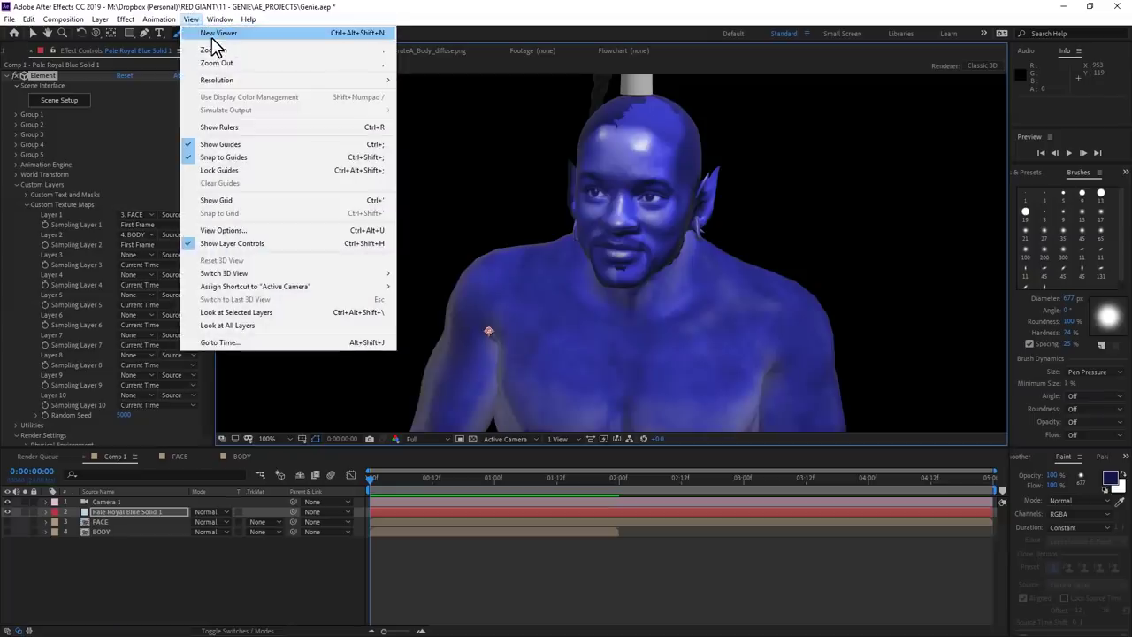
click(216, 36)
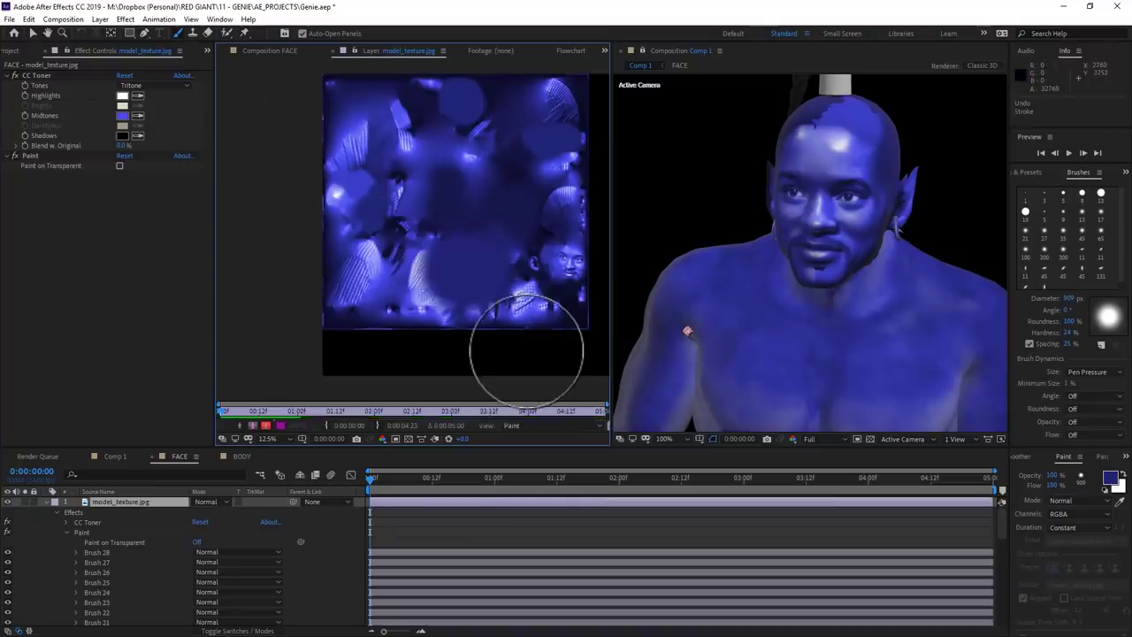
mouse_move(571, 97)
mouse_down()
mouse_move(531, 195)
mouse_move(483, 197)
mouse_up()
mouse_move(583, 170)
mouse_down()
mouse_move(574, 236)
mouse_move(570, 156)
mouse_move(543, 174)
mouse_move(550, 219)
mouse_move(565, 223)
mouse_move(430, 179)
mouse_up()
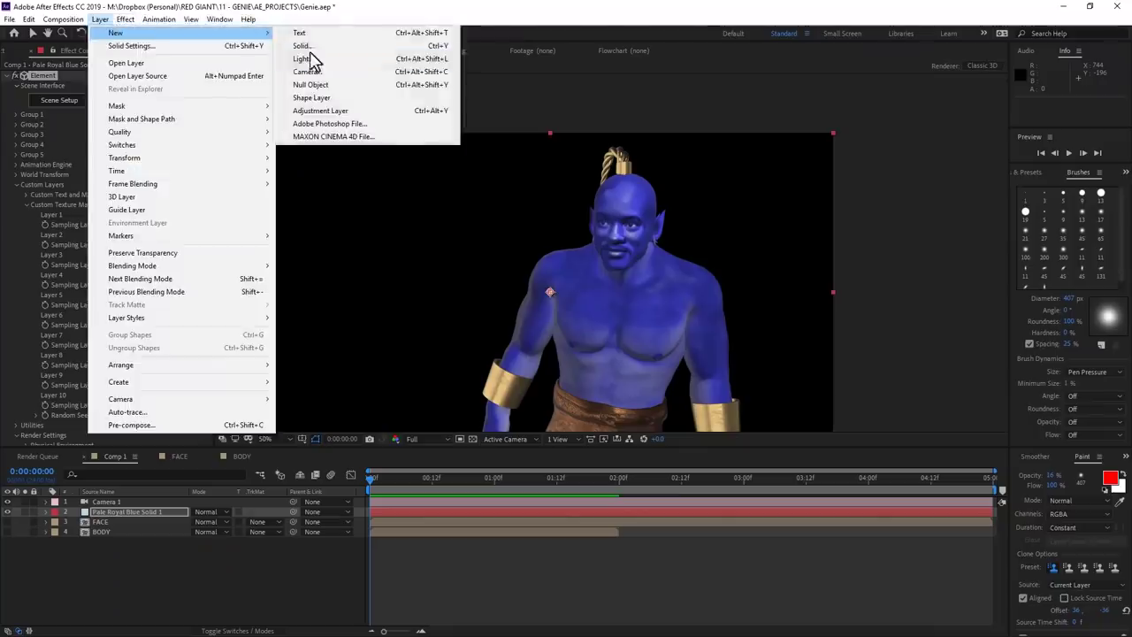
Step: Add Spot Light 1 with a pale yellow light colour
click(311, 55)
click(96, 80)
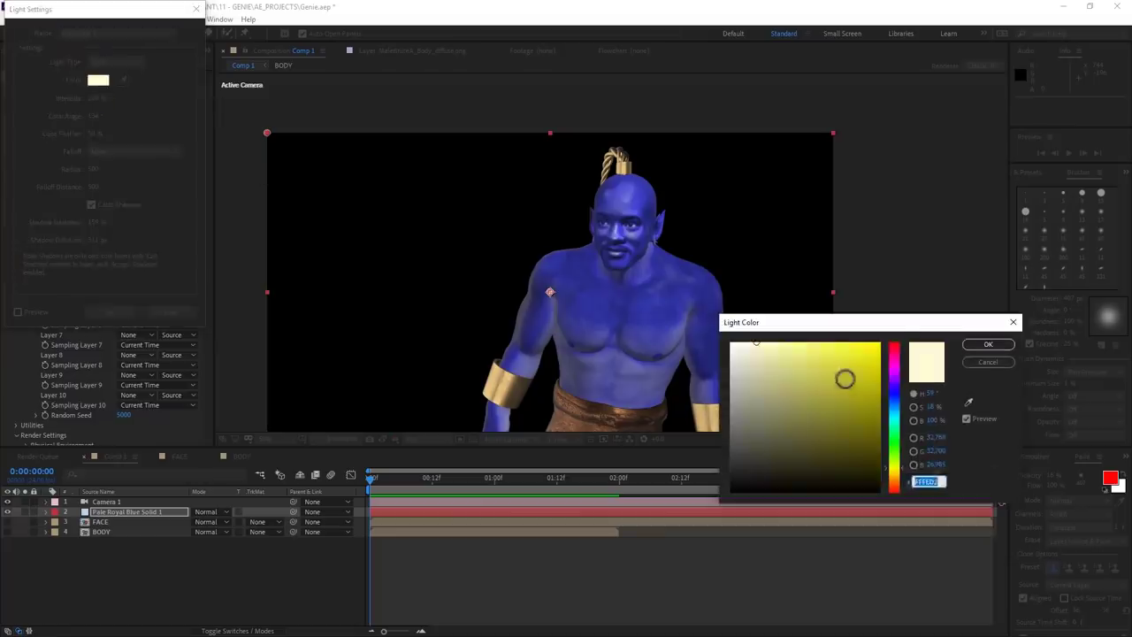
click(988, 344)
click(111, 314)
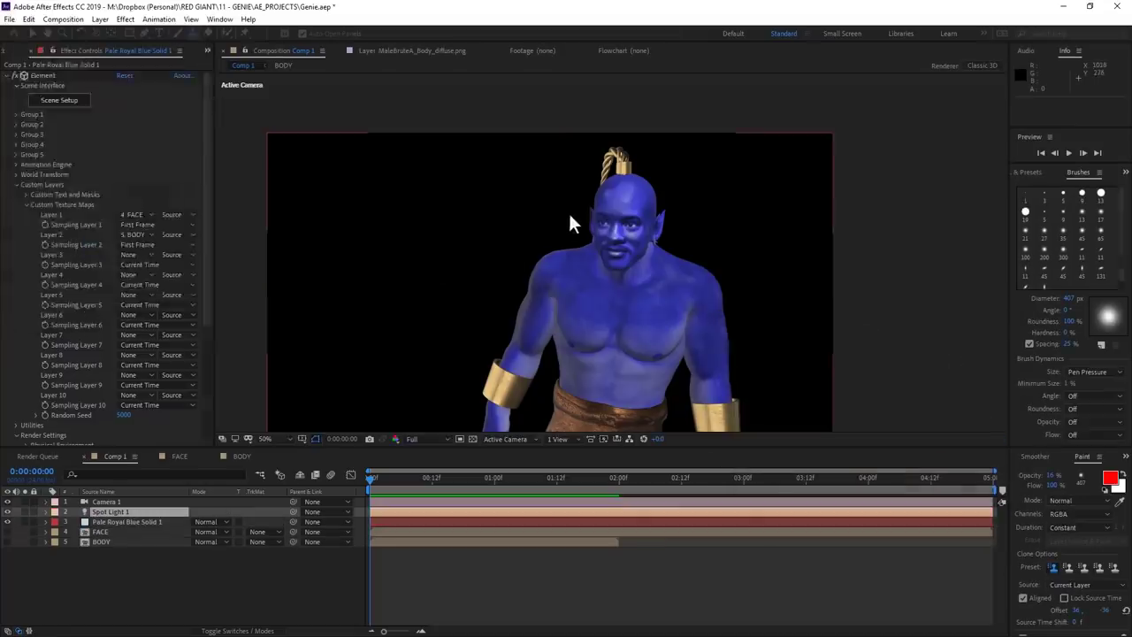
Step: Move the second spot light to the upper right and expand its Ambient Occlusion and Shadows settings
scroll(570, 212, down, 5)
scroll(570, 247, up, 5)
key(t)
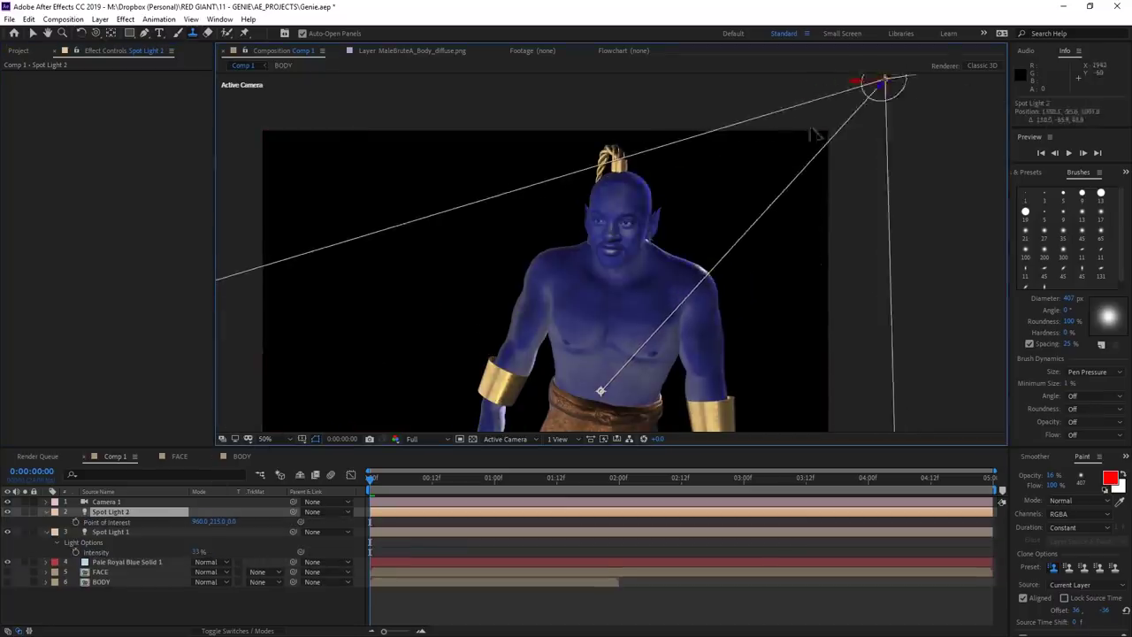
drag(859, 76, 938, 9)
key(a)
key(a)
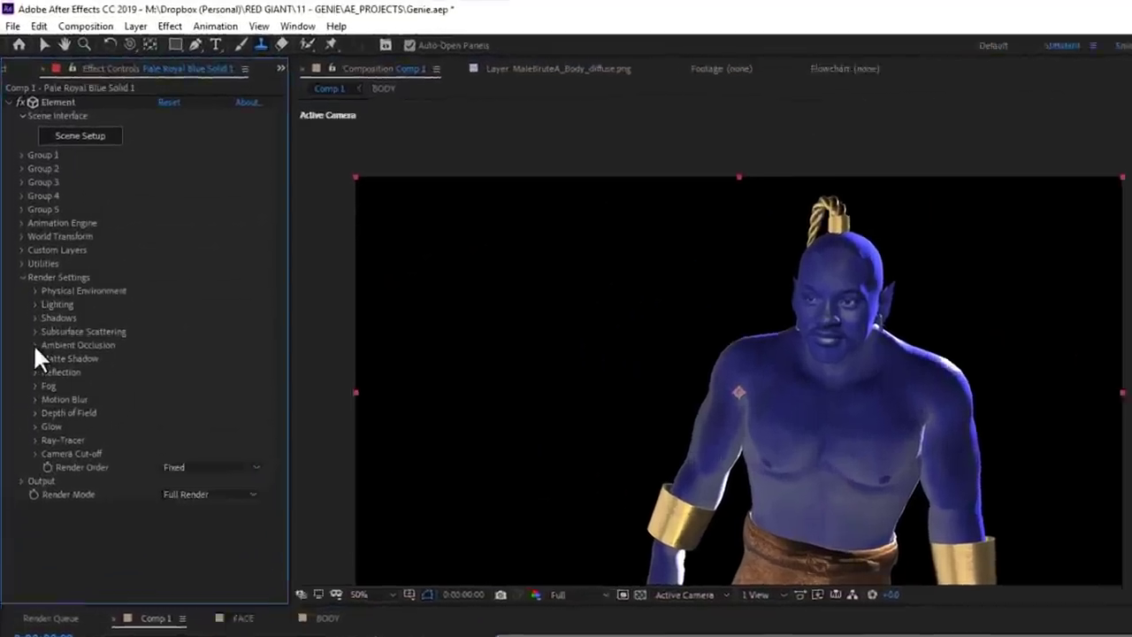
click(34, 354)
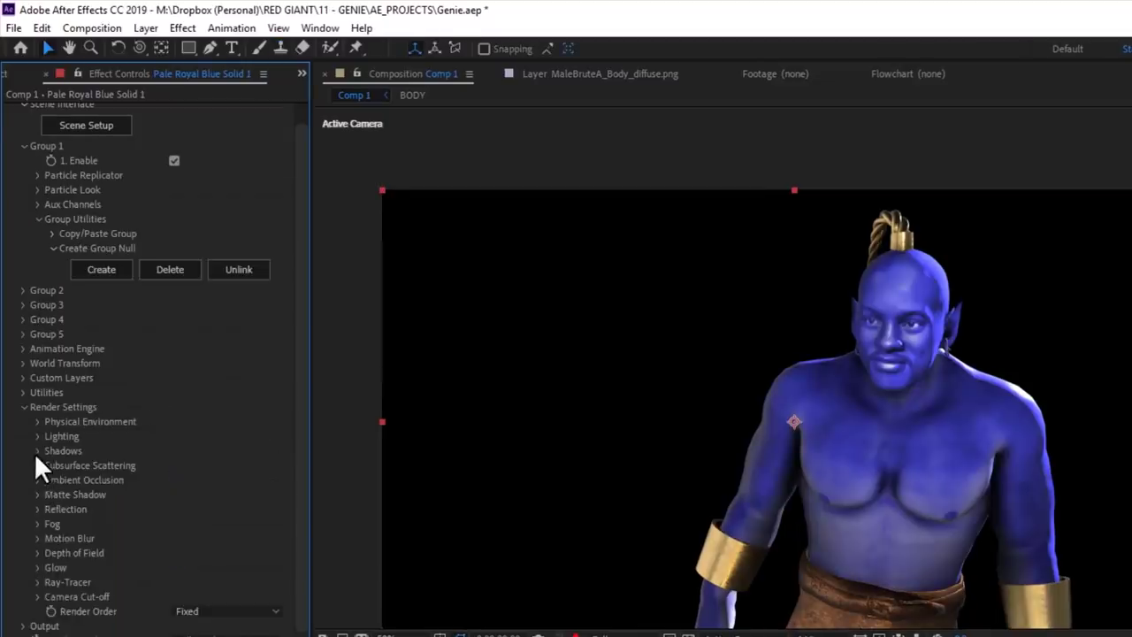
click(35, 451)
Step: Set shadow map size 4096, tilt Null 1 to 30° orientation, and reposition Group 1 Null
click(222, 510)
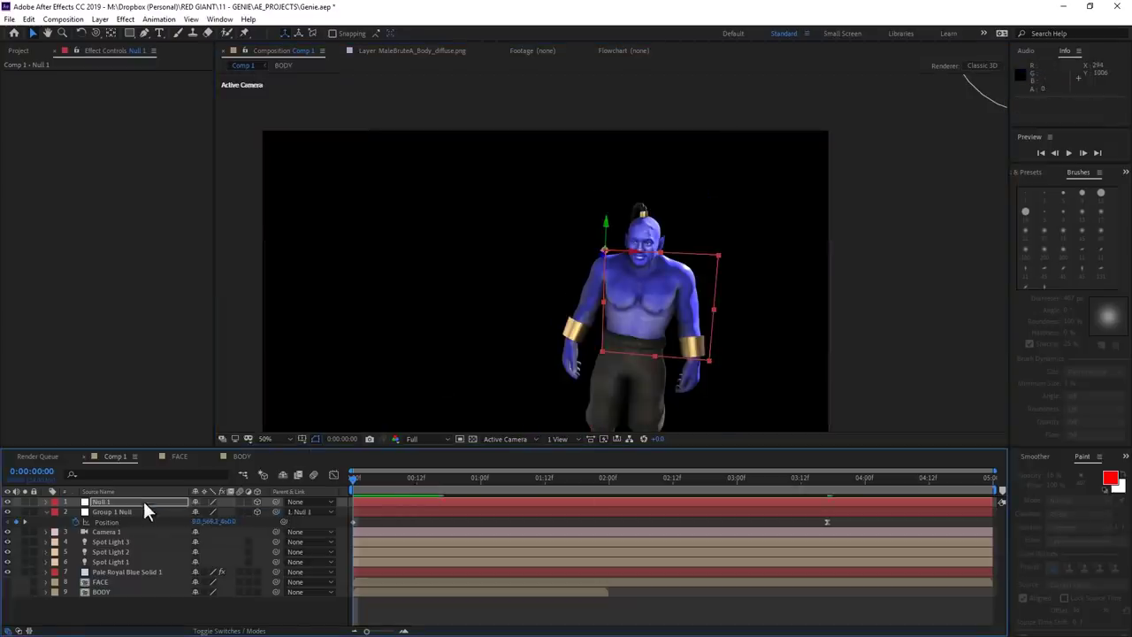
click(142, 502)
key(r)
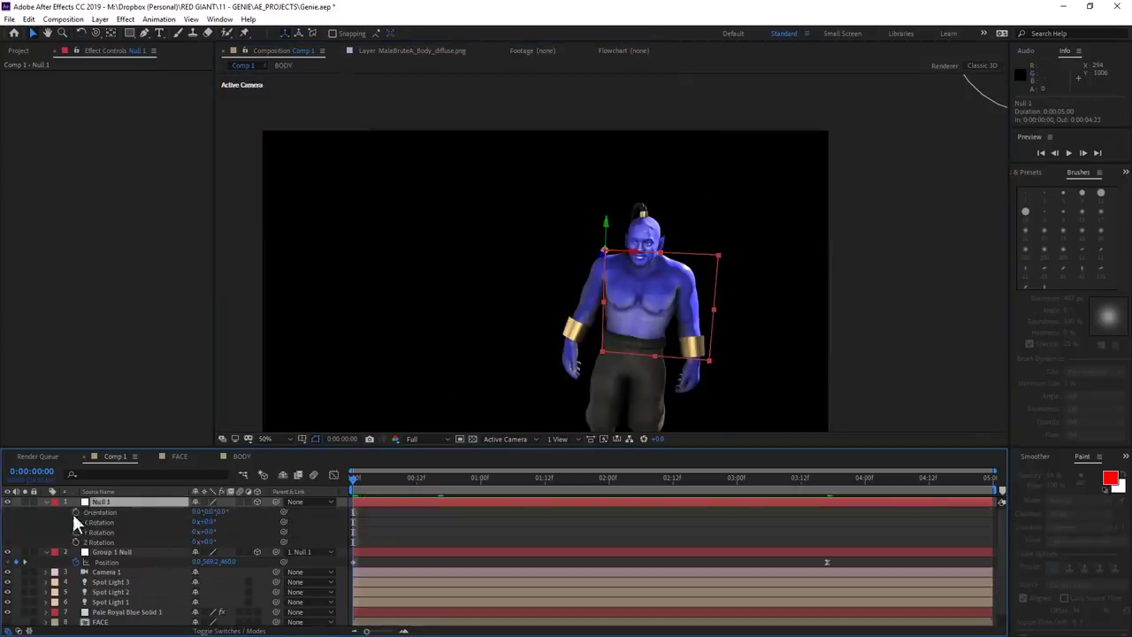
drag(197, 512, 232, 511)
click(112, 552)
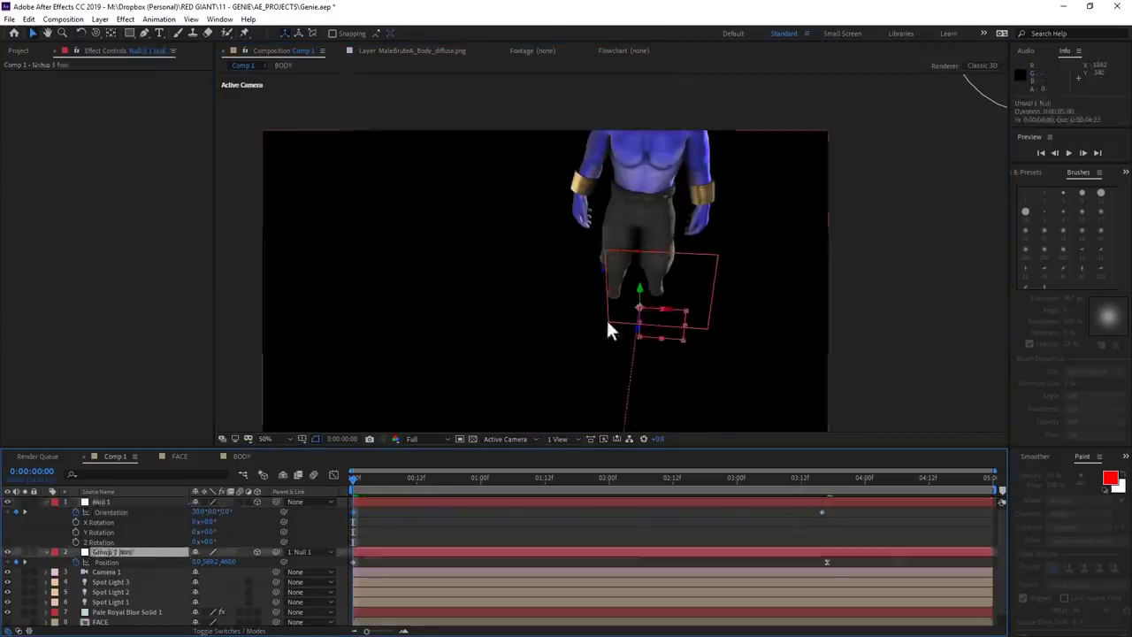
drag(624, 304, 797, 491)
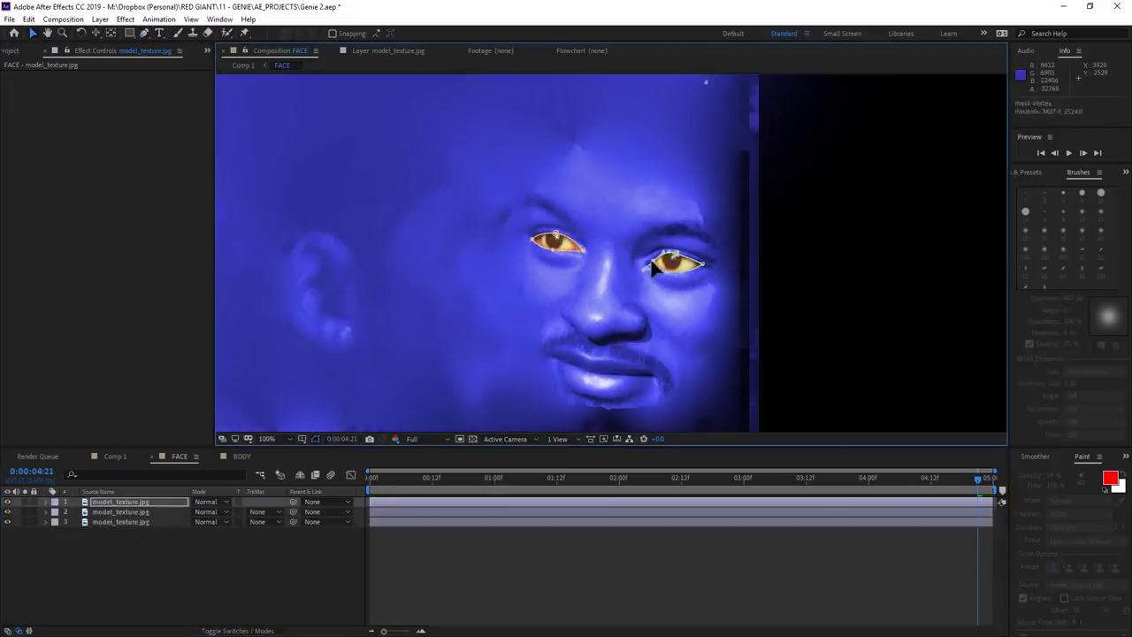
Step: Check the eye mask feathering and apply Brightness & Contrast to the eye layer, then return to Comp 1
key(f)
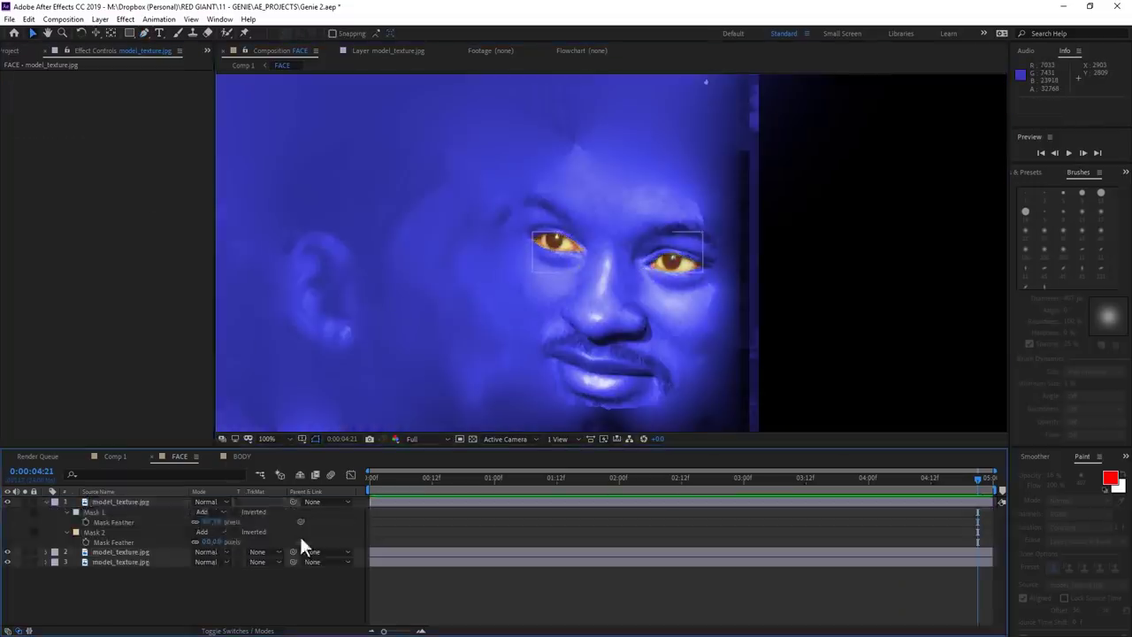
right_click(75, 62)
click(321, 221)
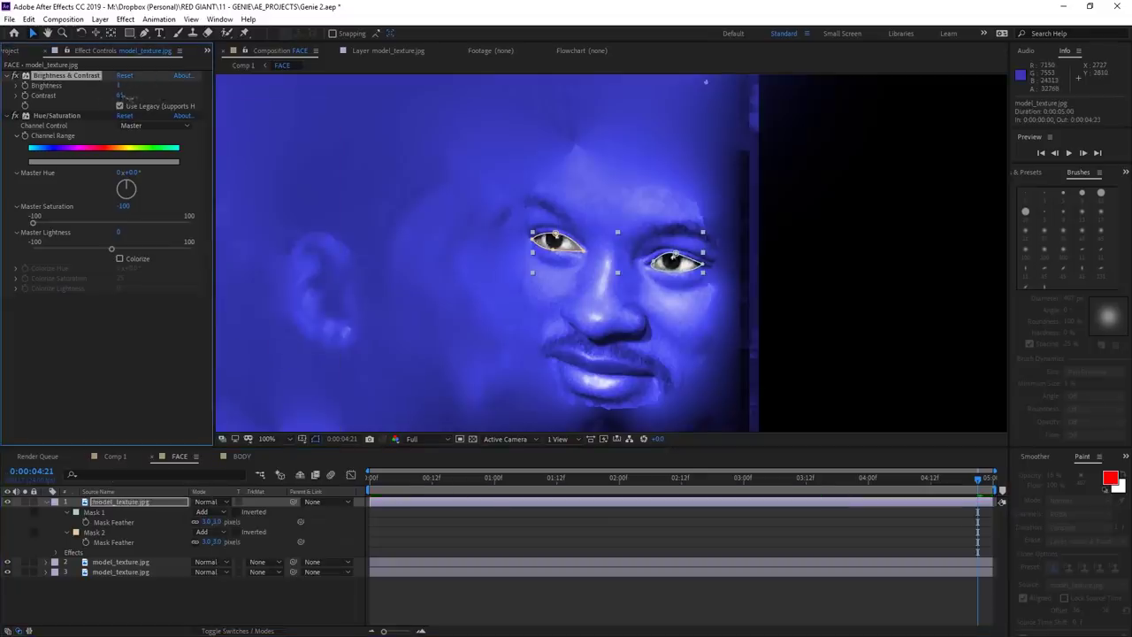
click(104, 461)
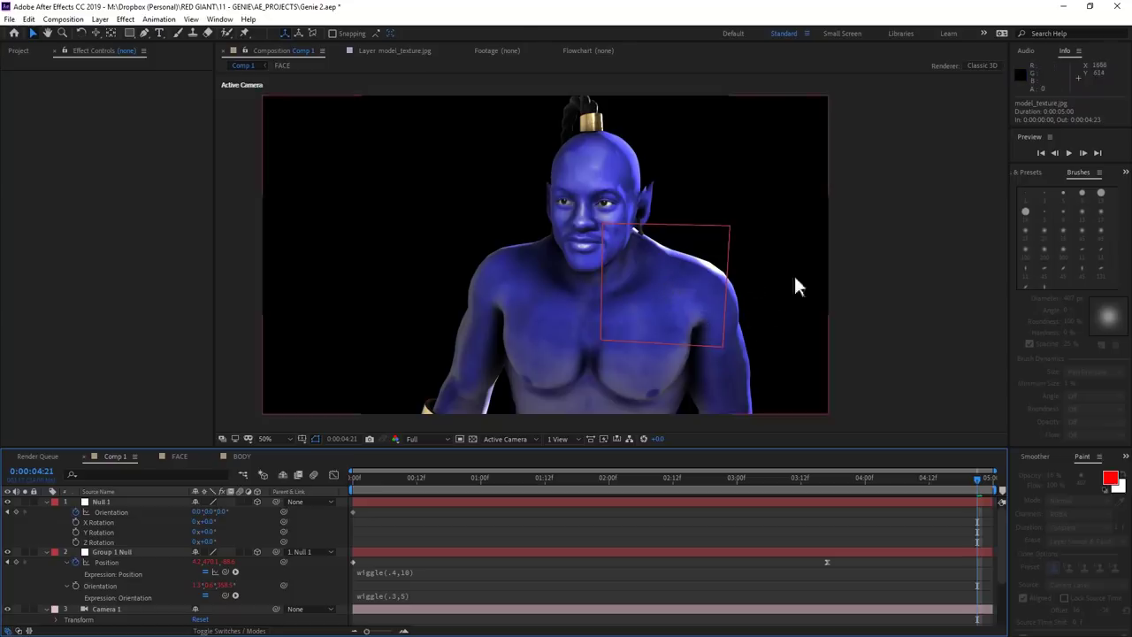
Step: Filter 'treasure cave' images to larger than 2 MP and labeled for reuse with modification, then preview a cave photo
key(Home)
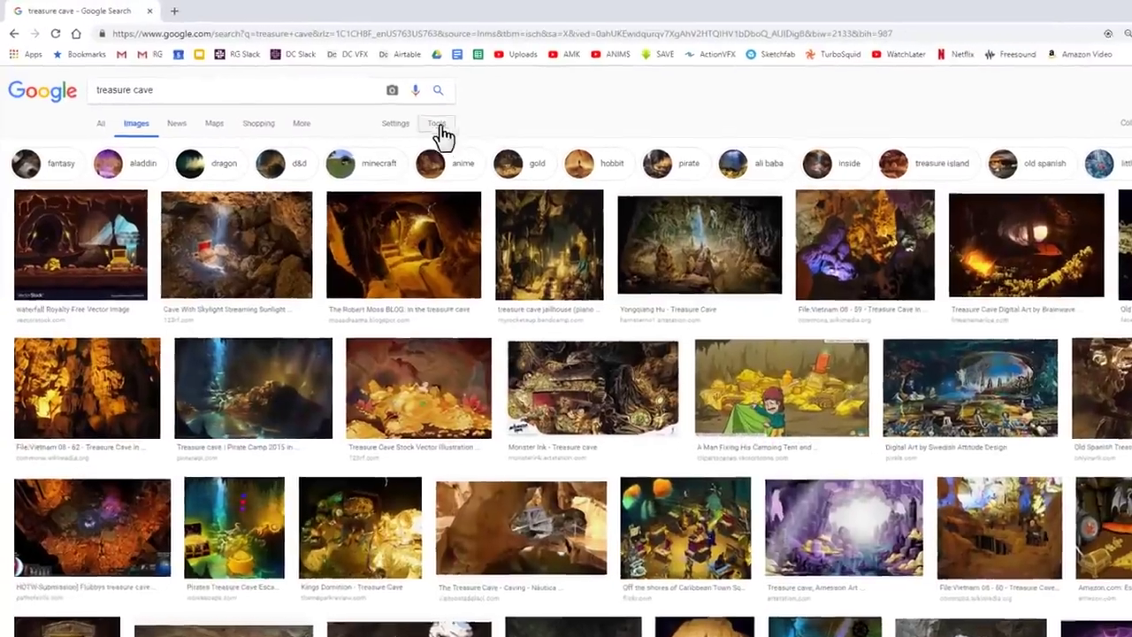
click(400, 113)
click(98, 132)
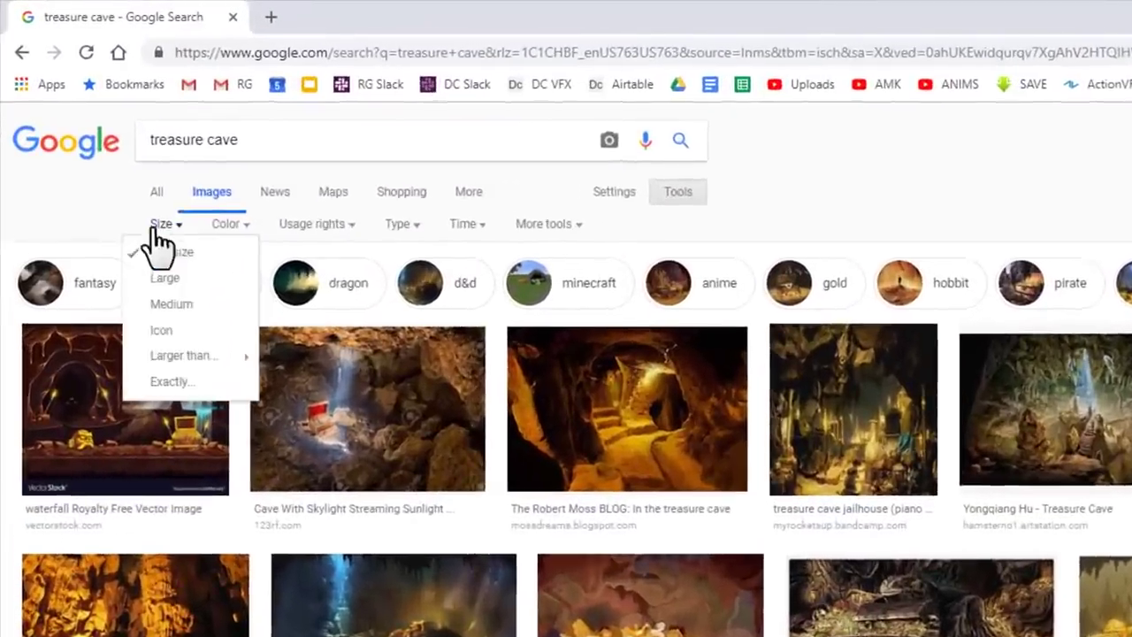
mouse_move(212, 357)
click(363, 400)
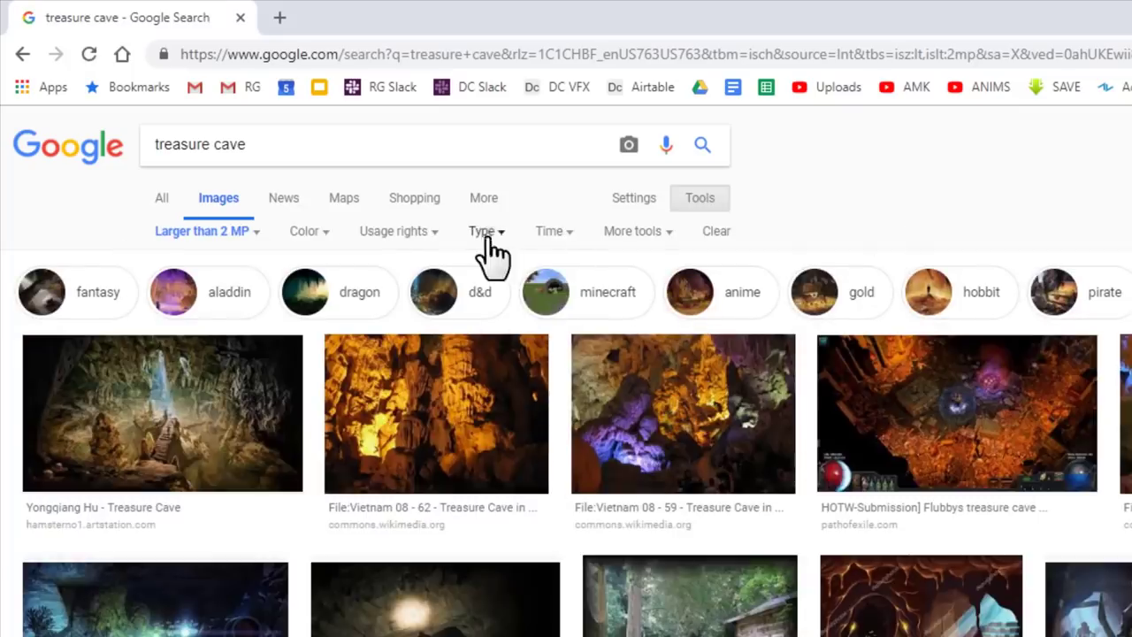
click(400, 234)
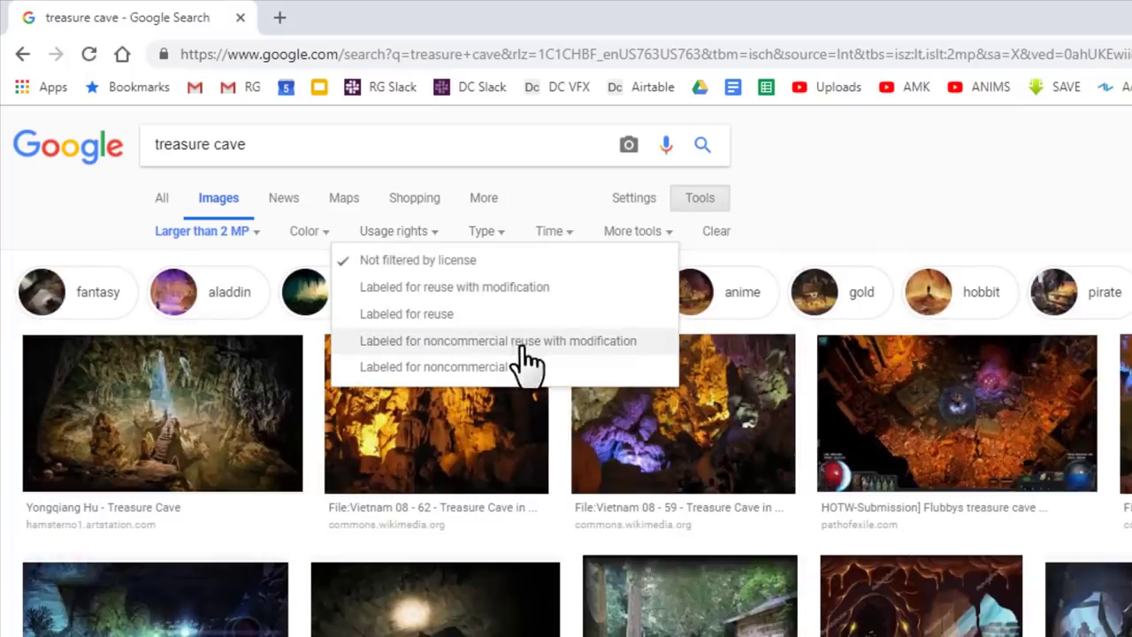
click(531, 289)
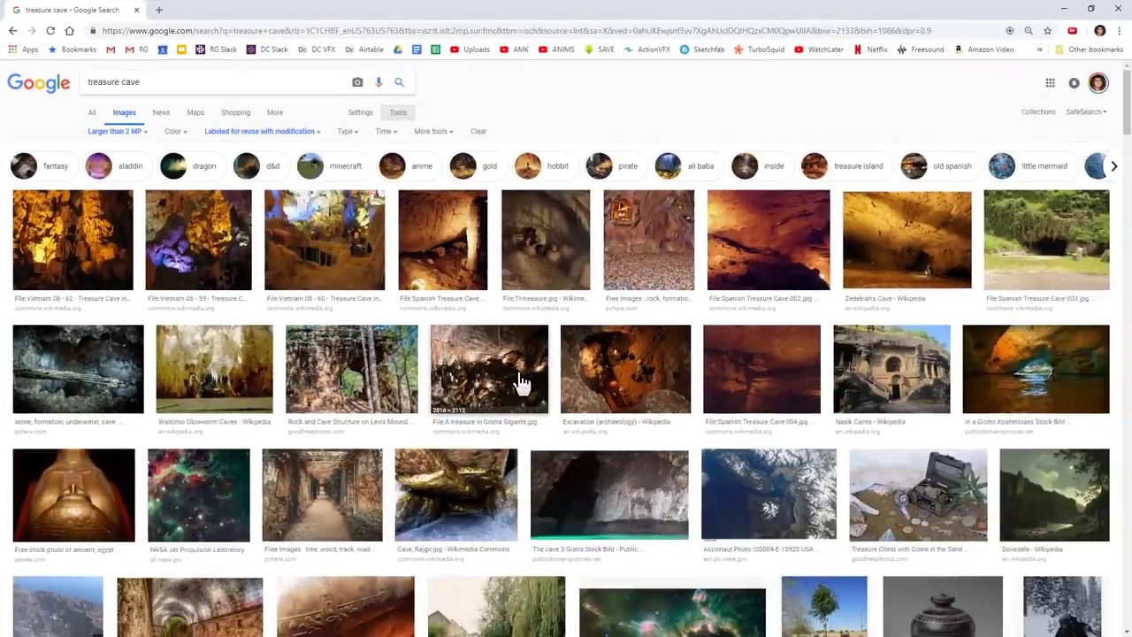
click(520, 382)
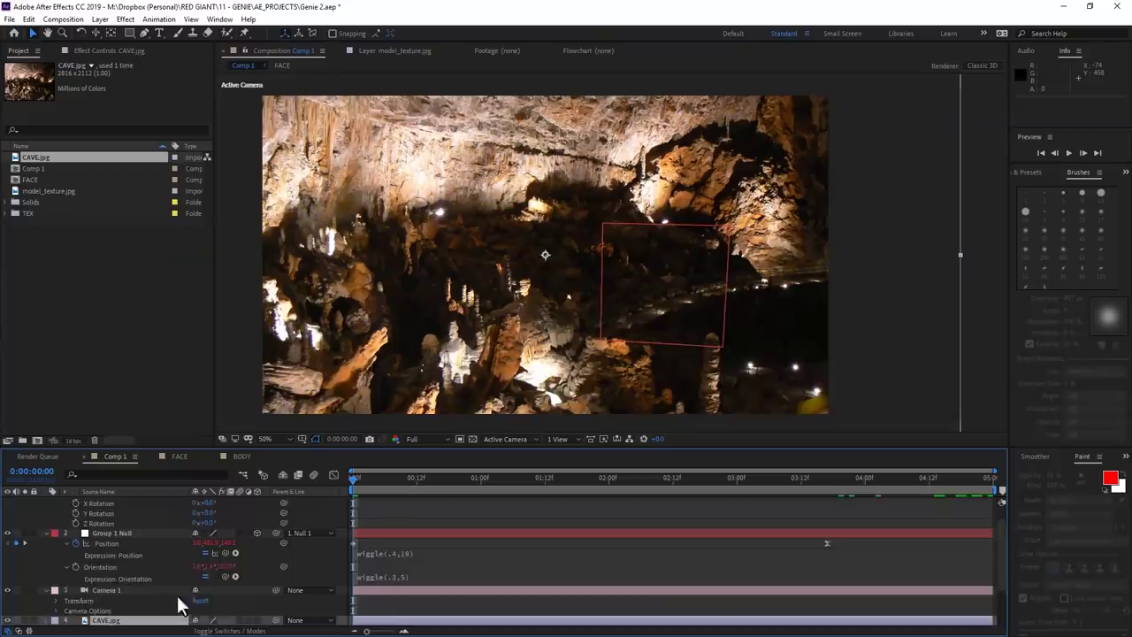
Step: Place CAVE.jpg beneath the genie, zoom out, and lower the cave image's brightness
scroll(159, 584, down, 2)
drag(142, 562, 131, 617)
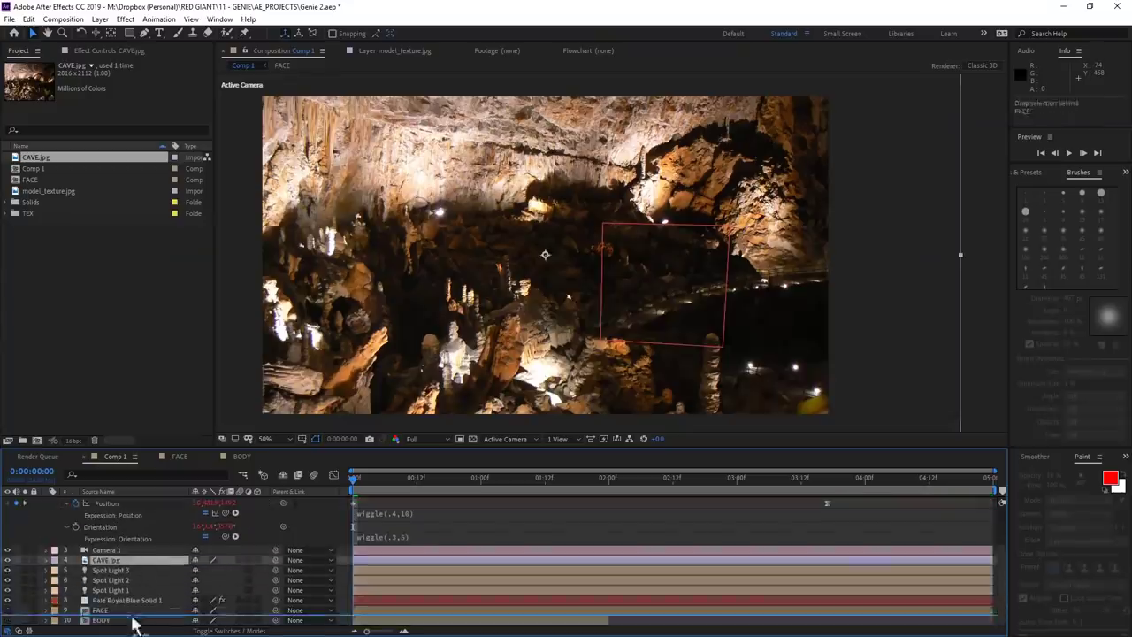
key(comma)
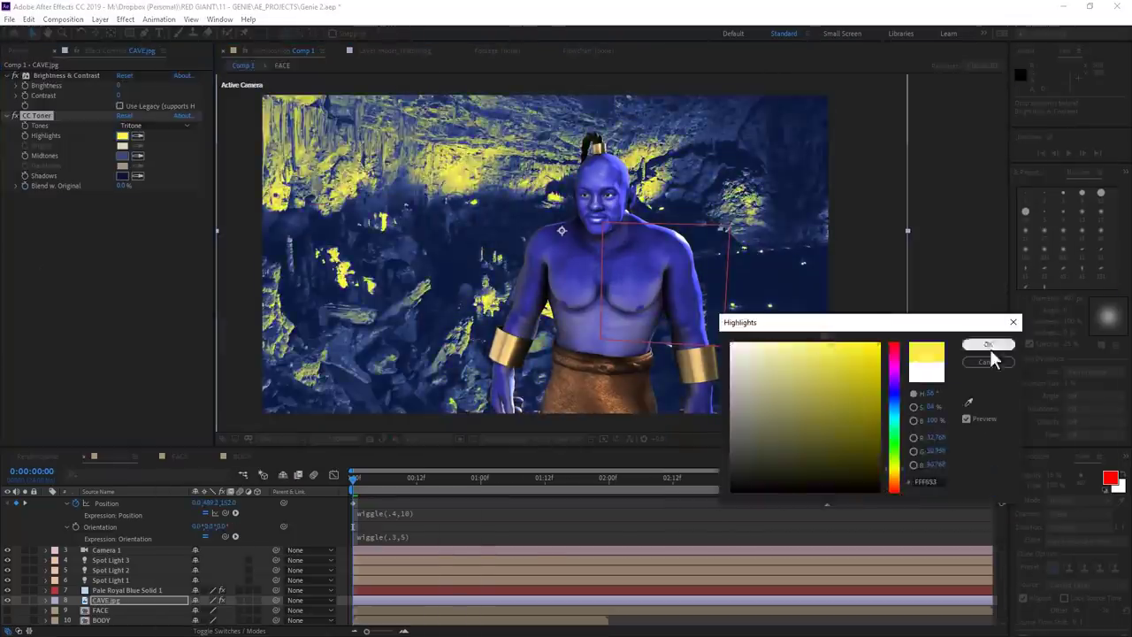
drag(124, 85, 152, 89)
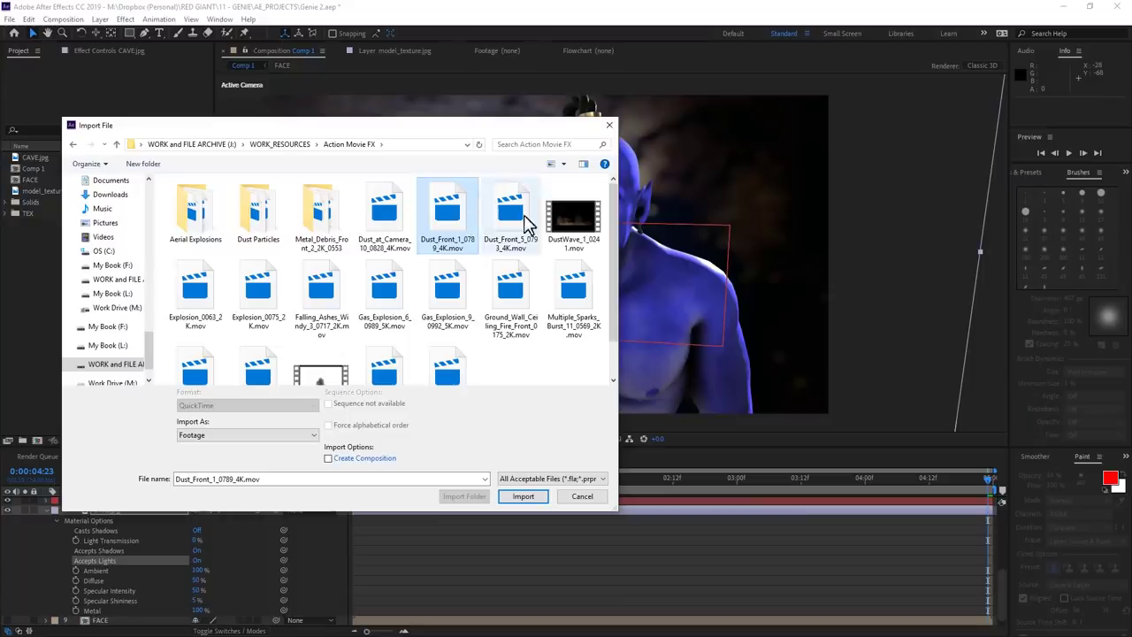
Step: Import Dust_Front_1, Dust_Front_5 and DustWave and scrub through a dust clip
shift+click(582, 222)
key(Return)
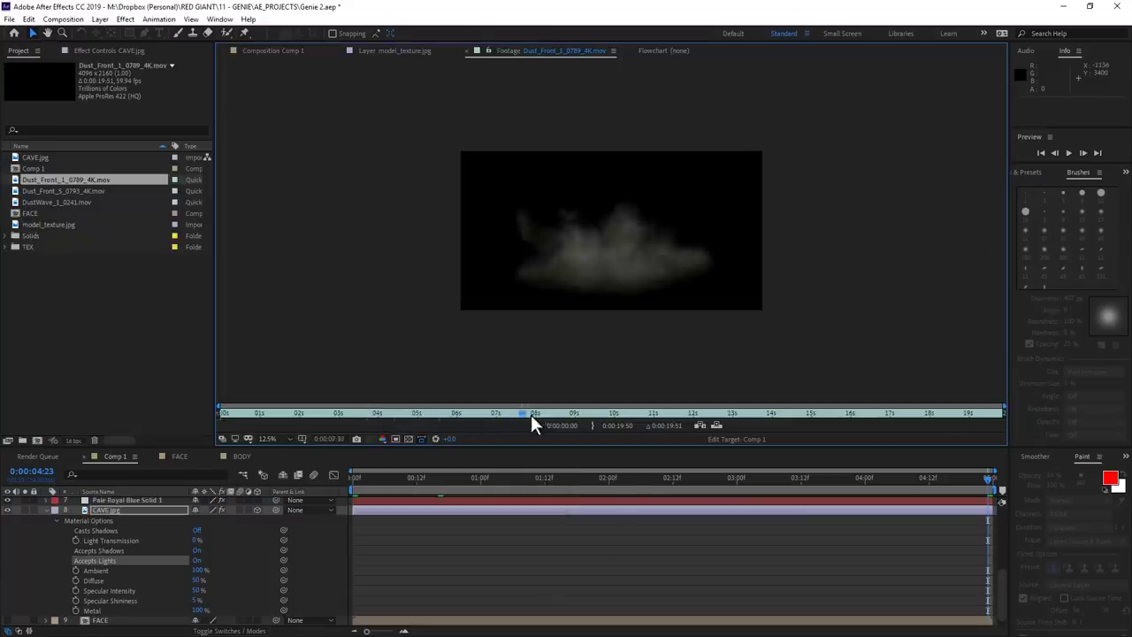
drag(539, 425, 570, 415)
Step: In Comp 1, tone the dust layers with CC Toner Midtones, one light blue and one golden
click(272, 51)
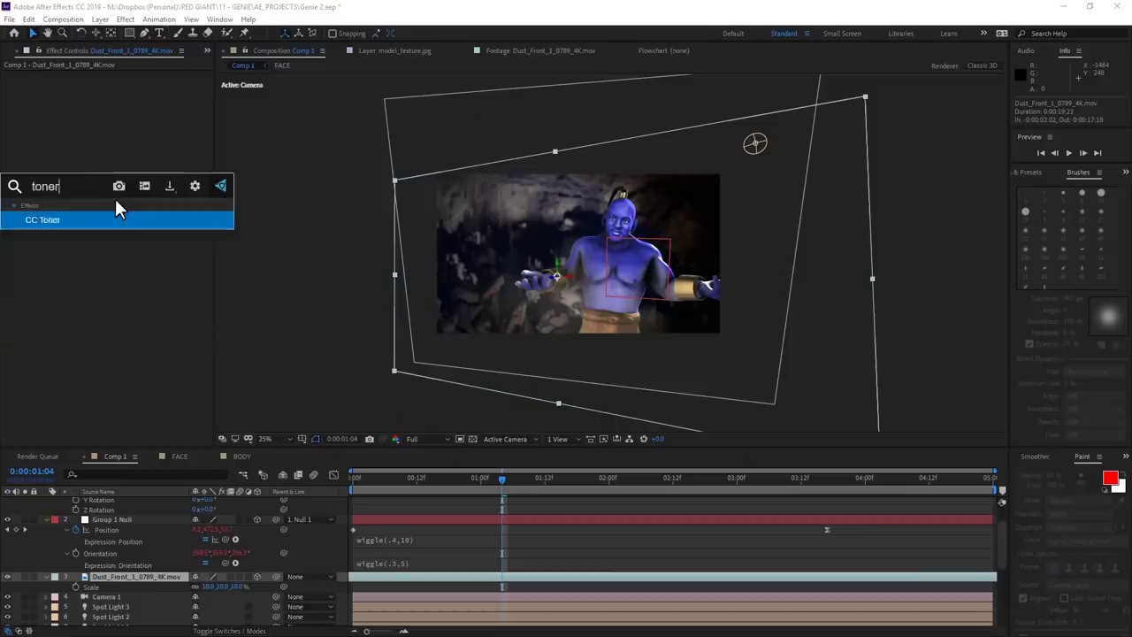
key(Return)
click(122, 115)
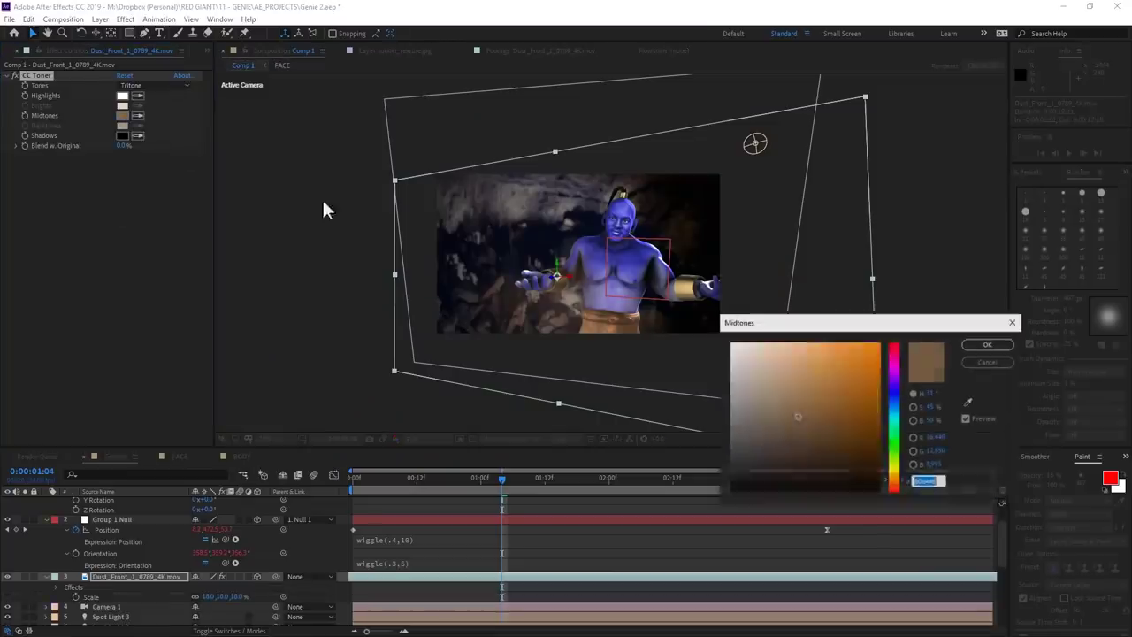
drag(890, 443, 890, 398)
click(801, 345)
key(Return)
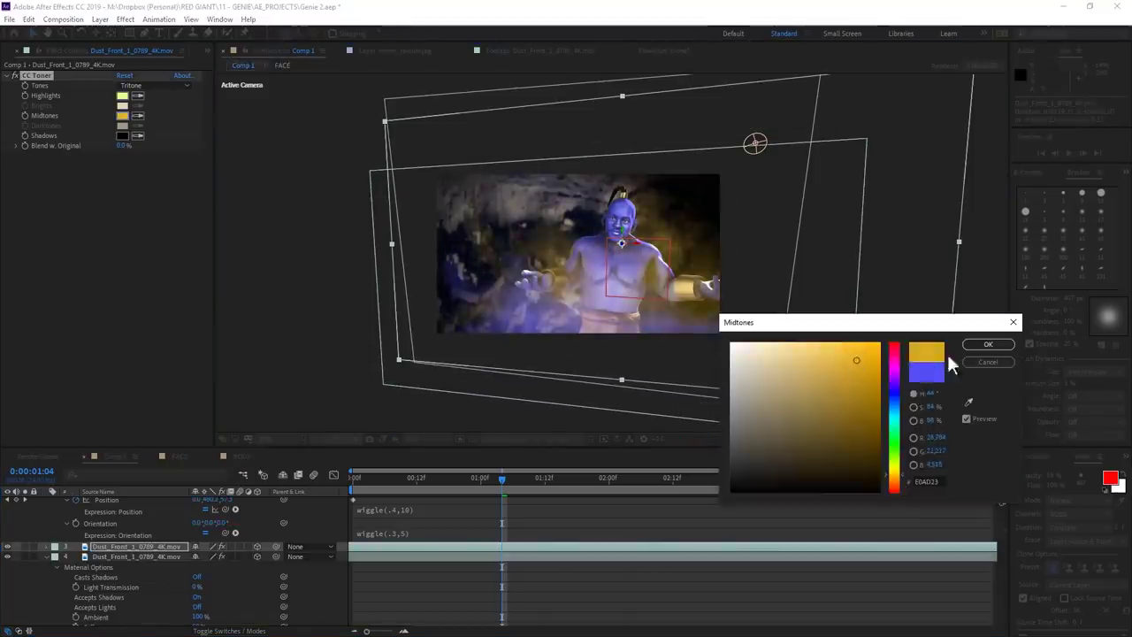
key(Return)
click(44, 555)
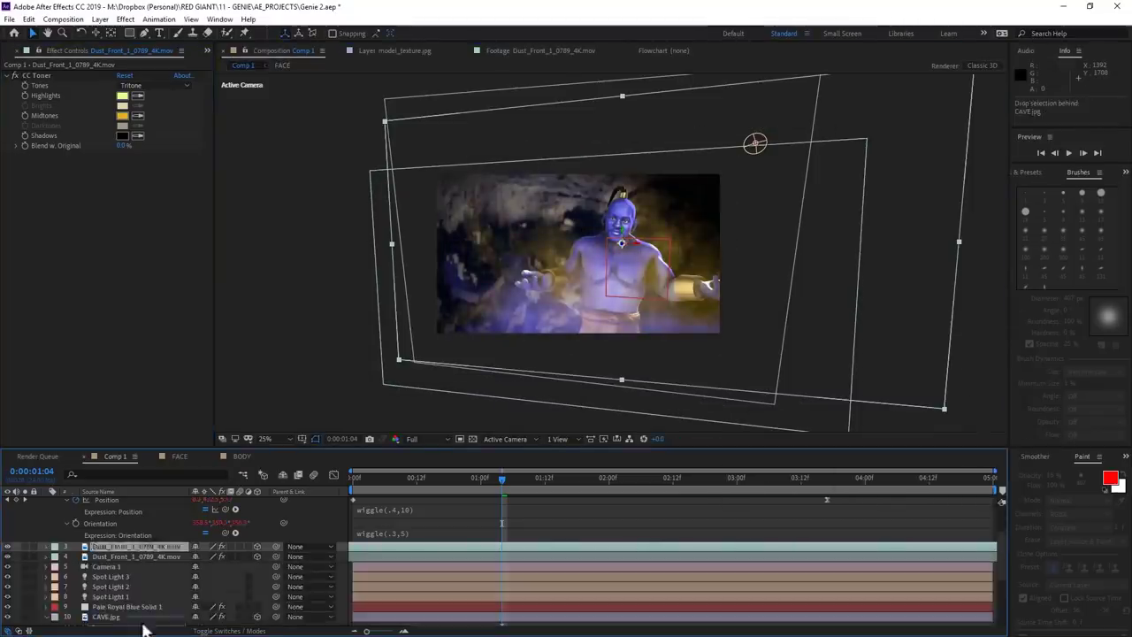
Step: Create a new adjustment layer and apply the Looks effect to it
click(100, 18)
mouse_move(48, 32)
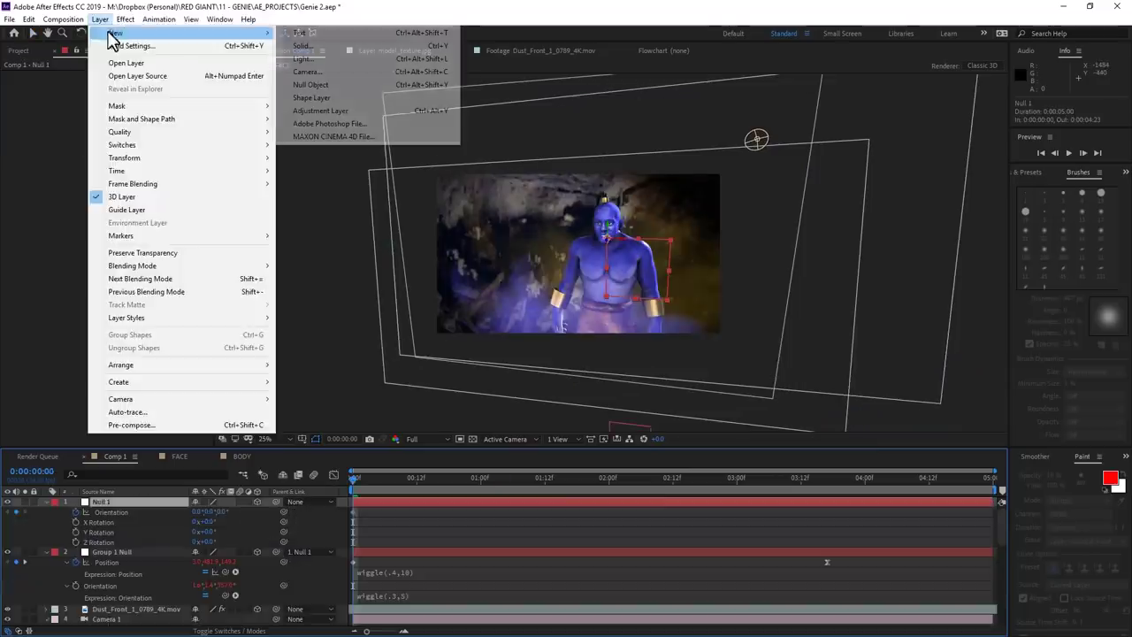
click(402, 108)
key(ctrl+space)
text(look)
key(Return)
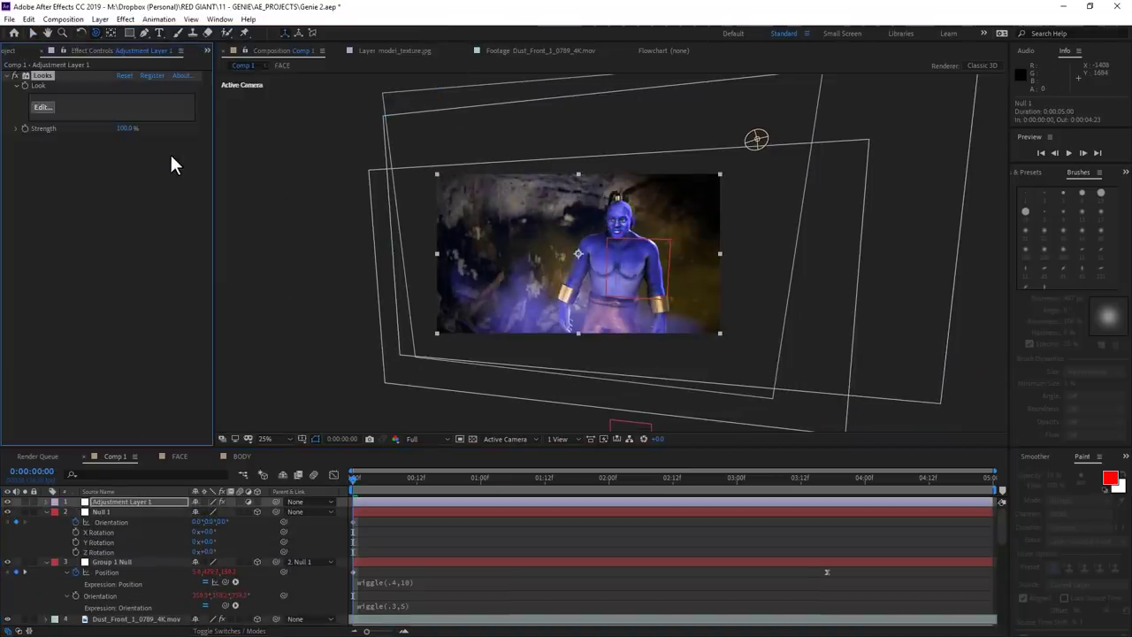
Step: Audition Blockbuster Cool looks like Polaris, Classic Blockbuster and Frost, settling on Kruger
click(42, 108)
click(49, 88)
click(219, 79)
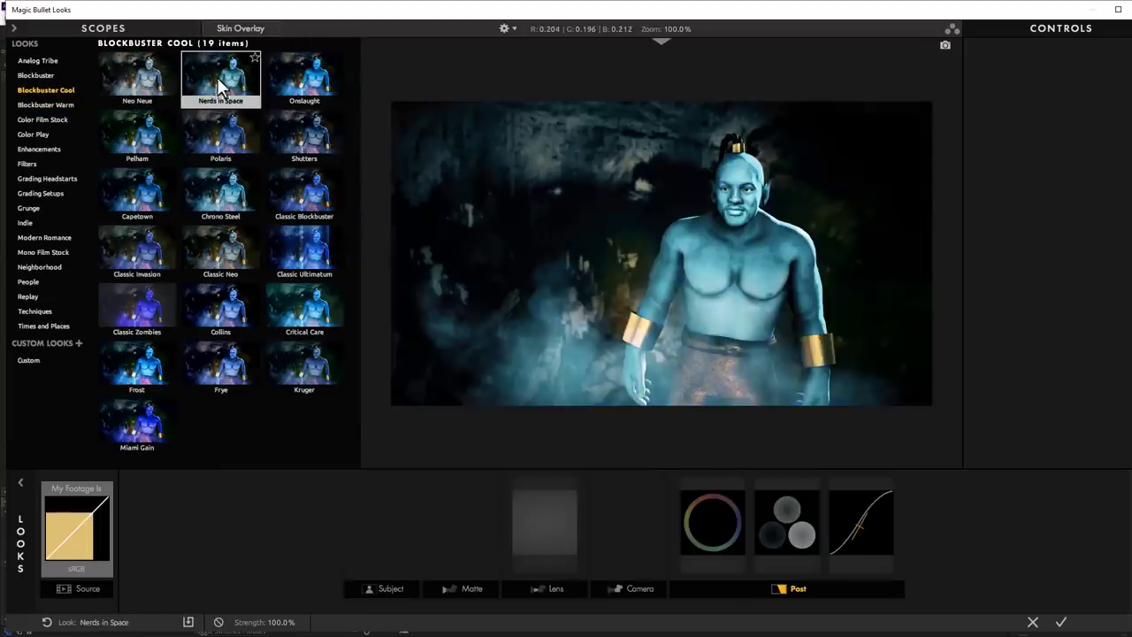
click(224, 146)
click(207, 184)
click(138, 218)
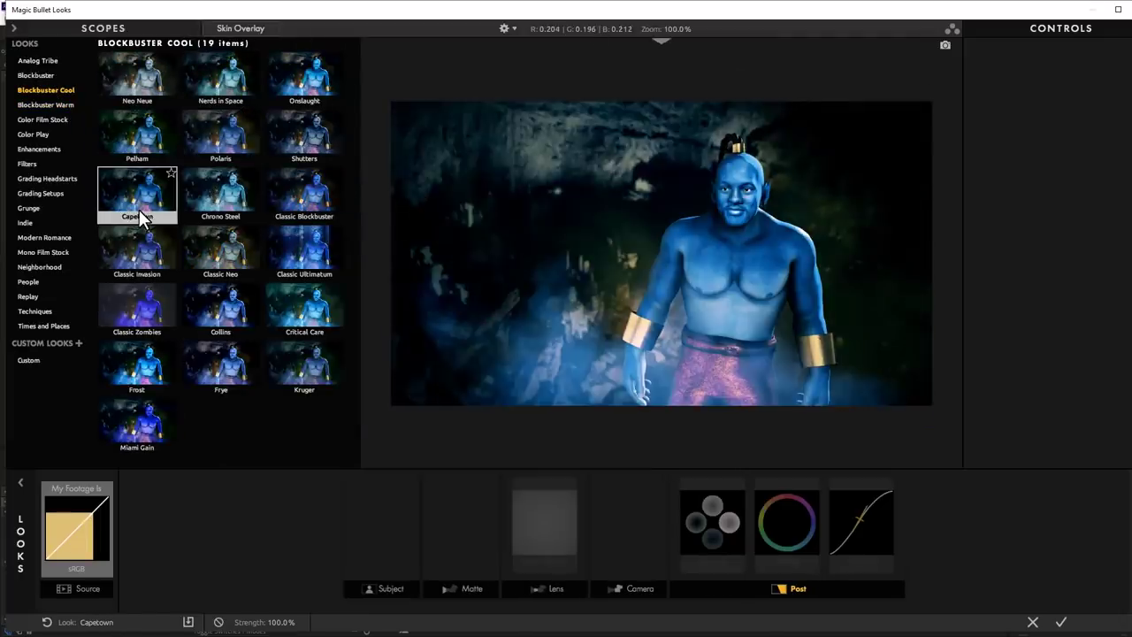
click(135, 244)
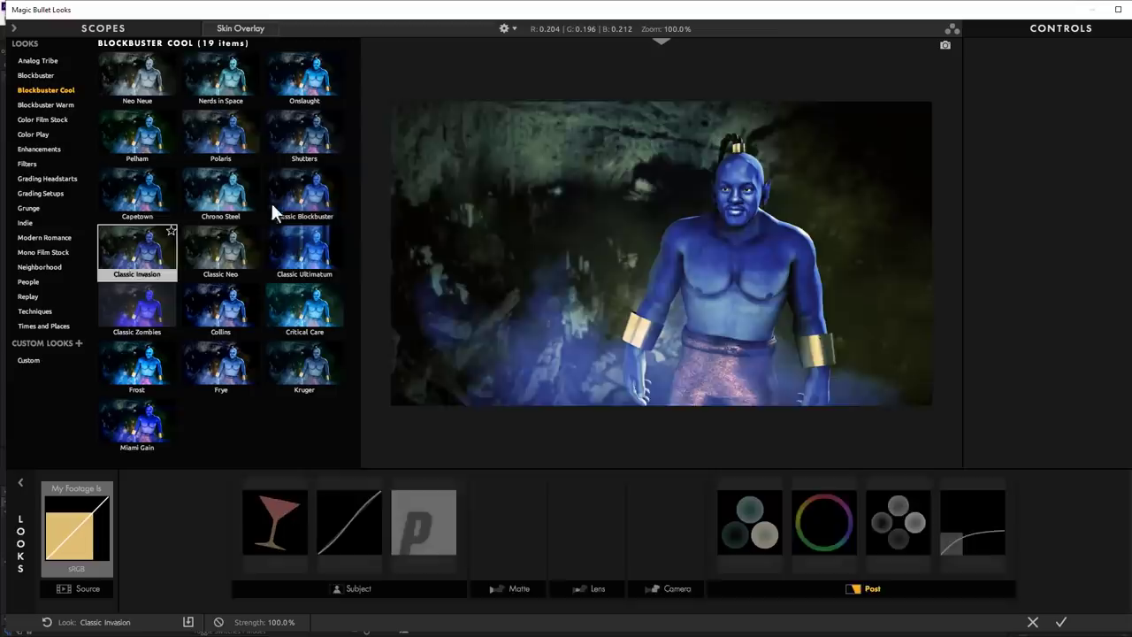
click(278, 198)
click(290, 253)
click(289, 191)
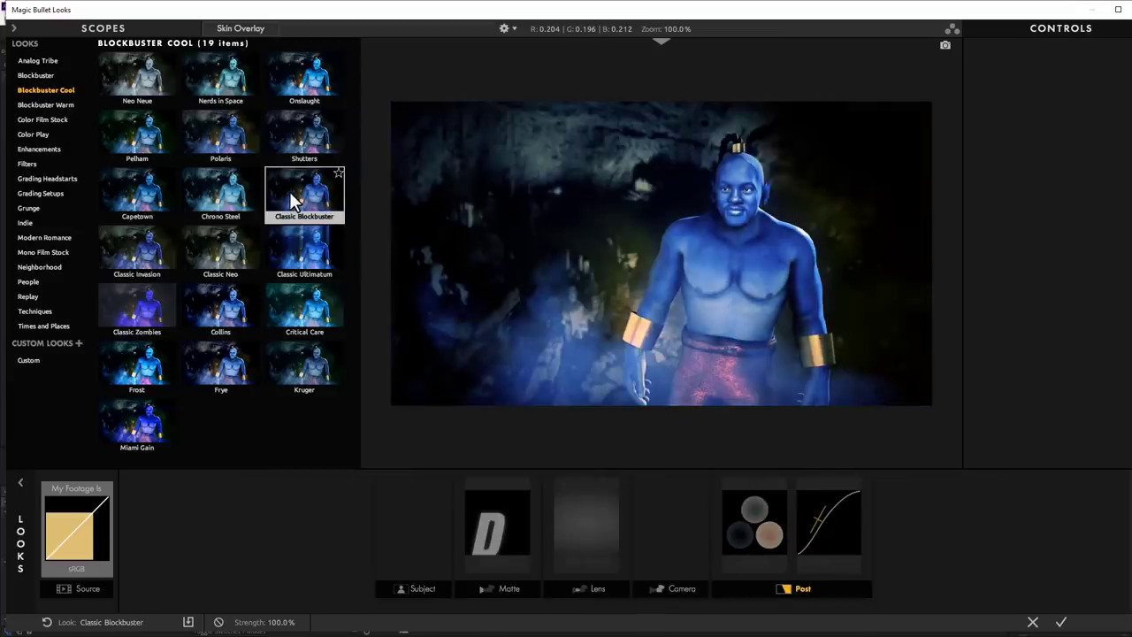
click(288, 323)
click(248, 364)
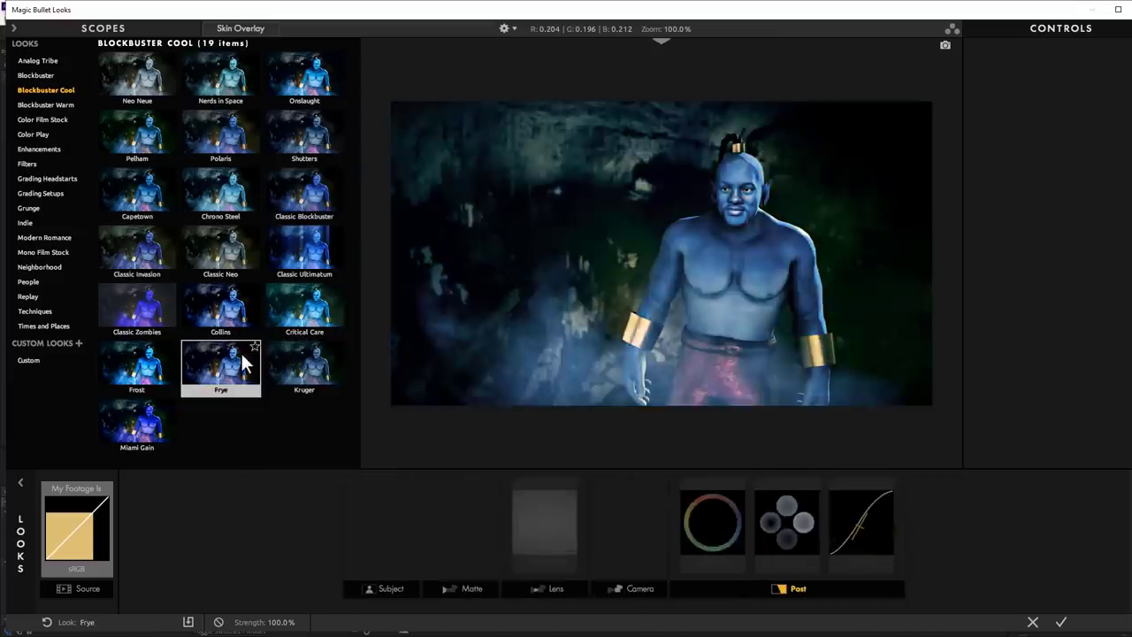
click(299, 351)
click(168, 422)
click(163, 371)
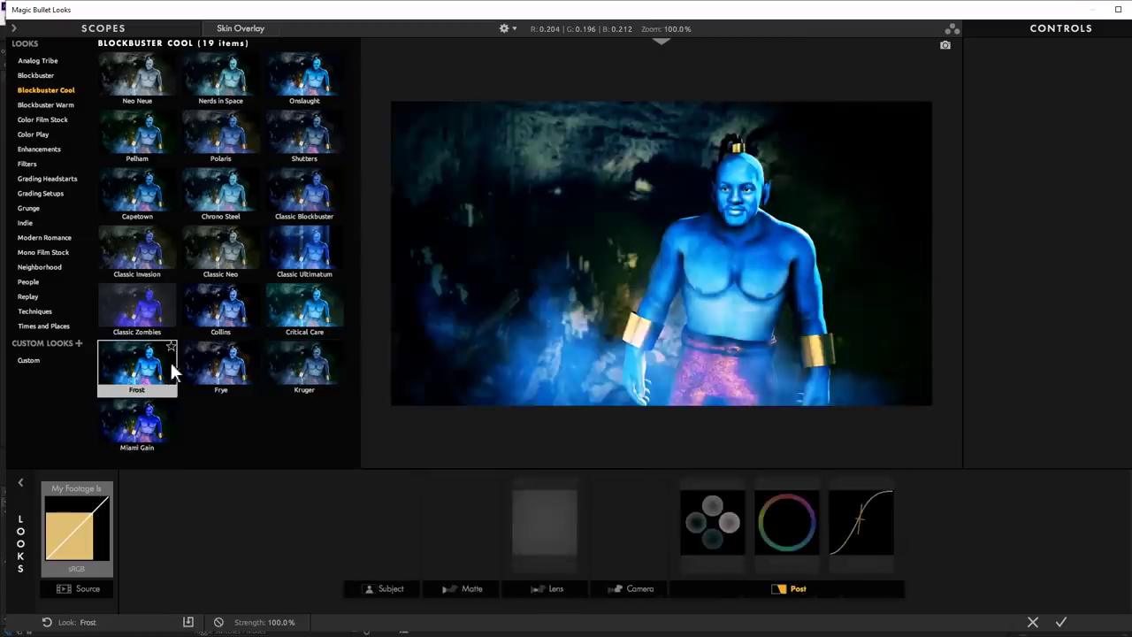
click(297, 363)
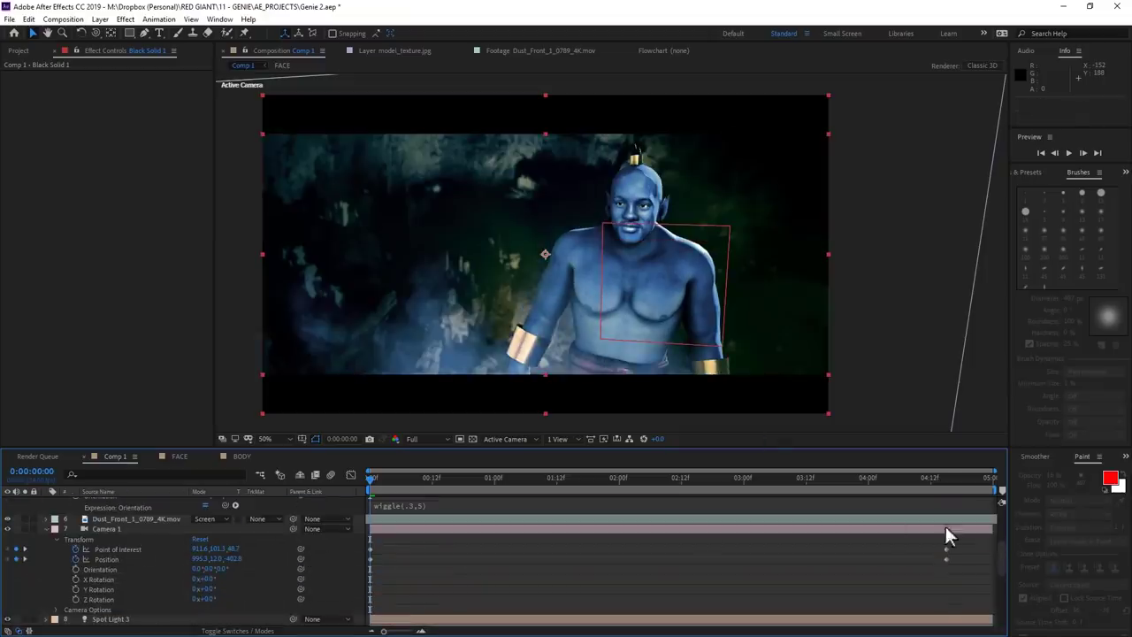
Step: Dolly Camera 1 in closer on the genie's face
drag(631, 221, 736, 304)
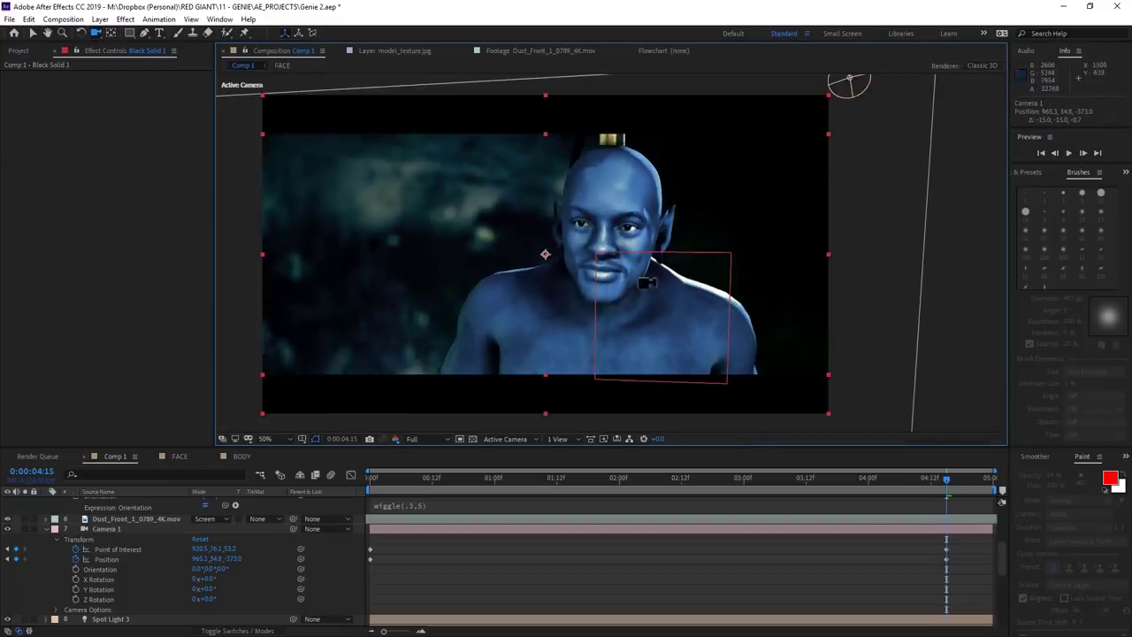
scroll(655, 286, up, 3)
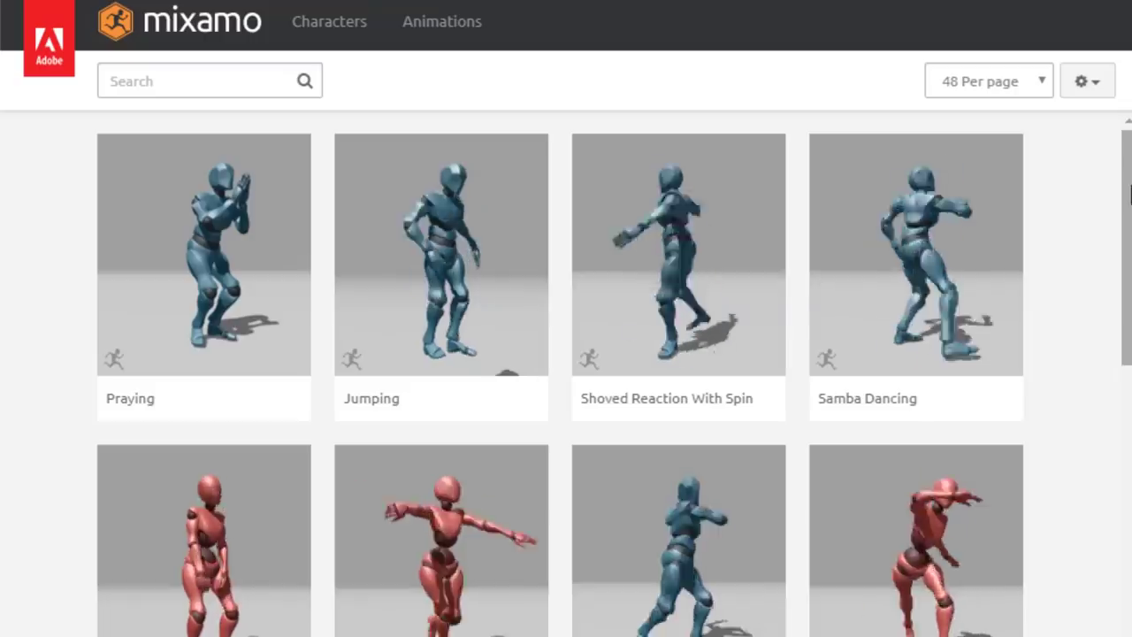
Step: Scroll the Mixamo animation grid, then orbit the Sketchfab head model round to face the viewer
drag(1130, 195, 1125, 298)
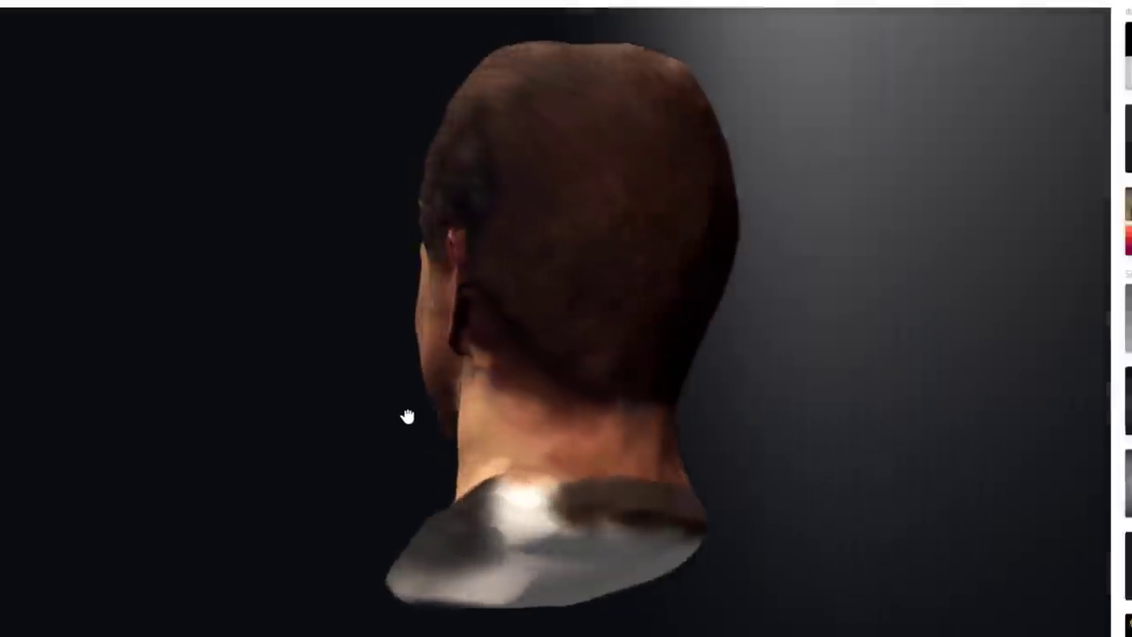
drag(407, 417, 556, 454)
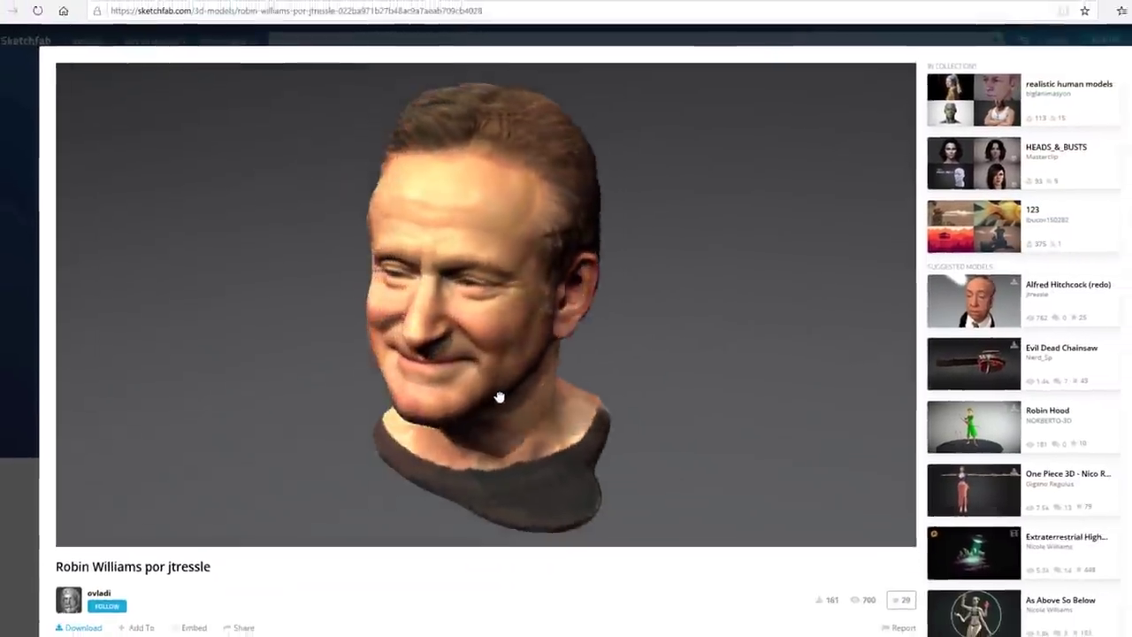
drag(499, 397, 512, 393)
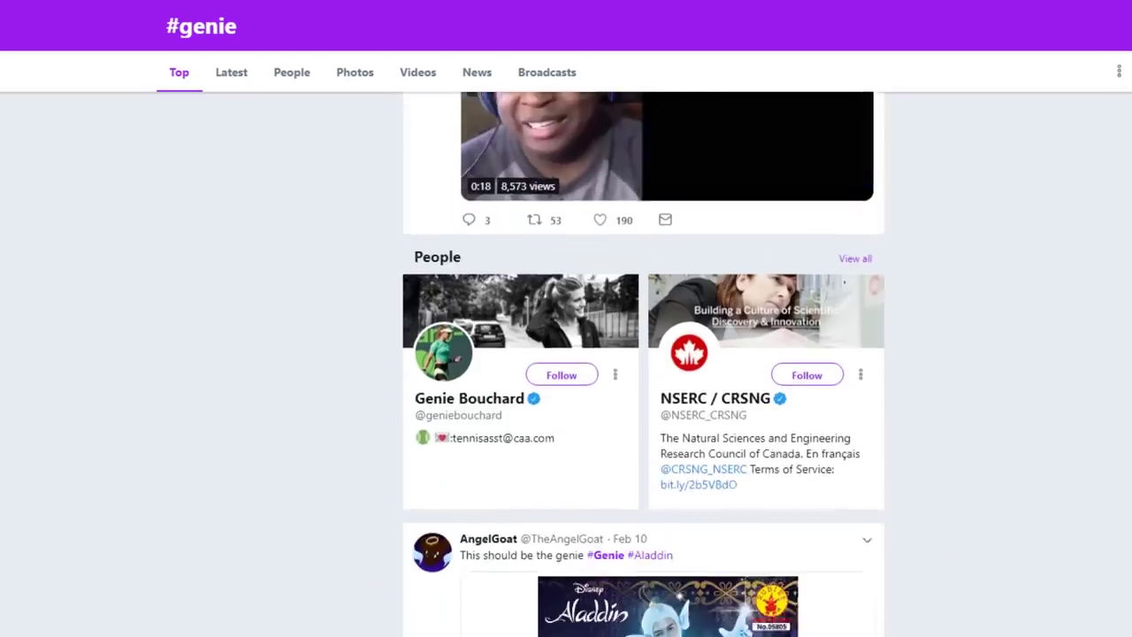
Step: Scroll further down the Twitter #genie search results
scroll(566, 354, down, 15)
scroll(654, 354, down, 15)
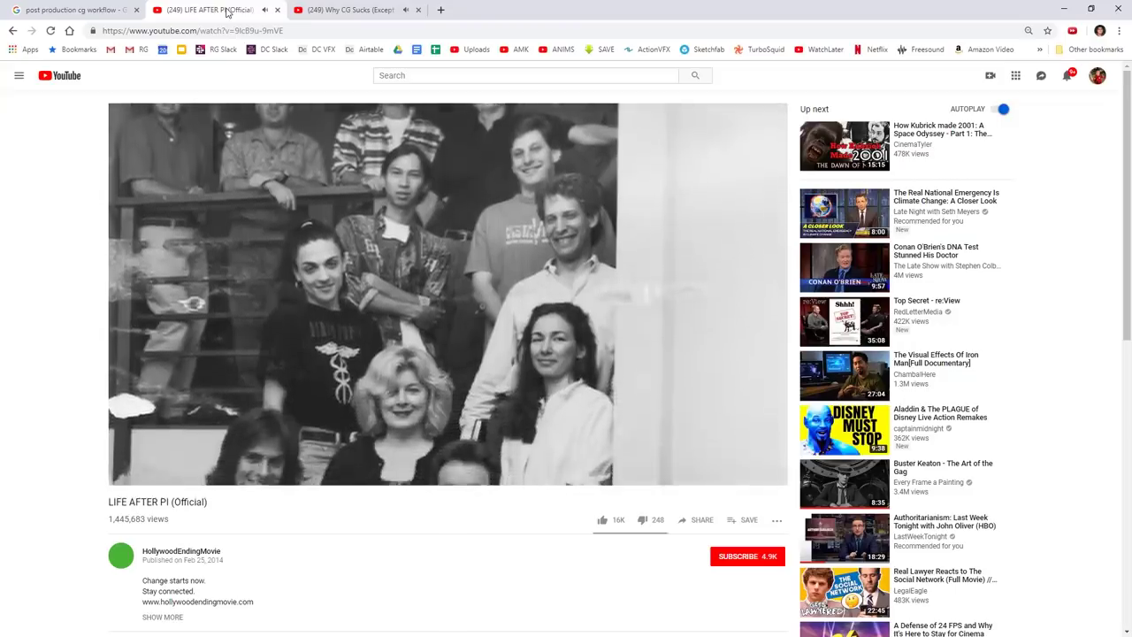
Step: Browse the Google Images results down to the 3D Production Pipeline chart
key(ctrl+shift+Tab)
scroll(1121, 209, down, 2)
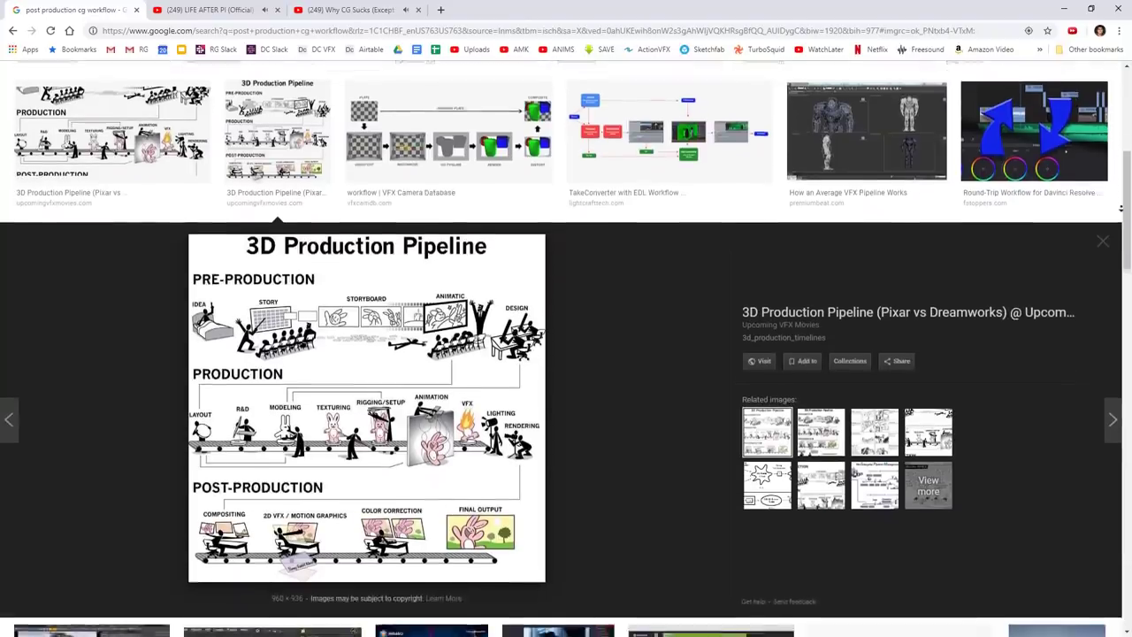
scroll(1121, 208, down, 2)
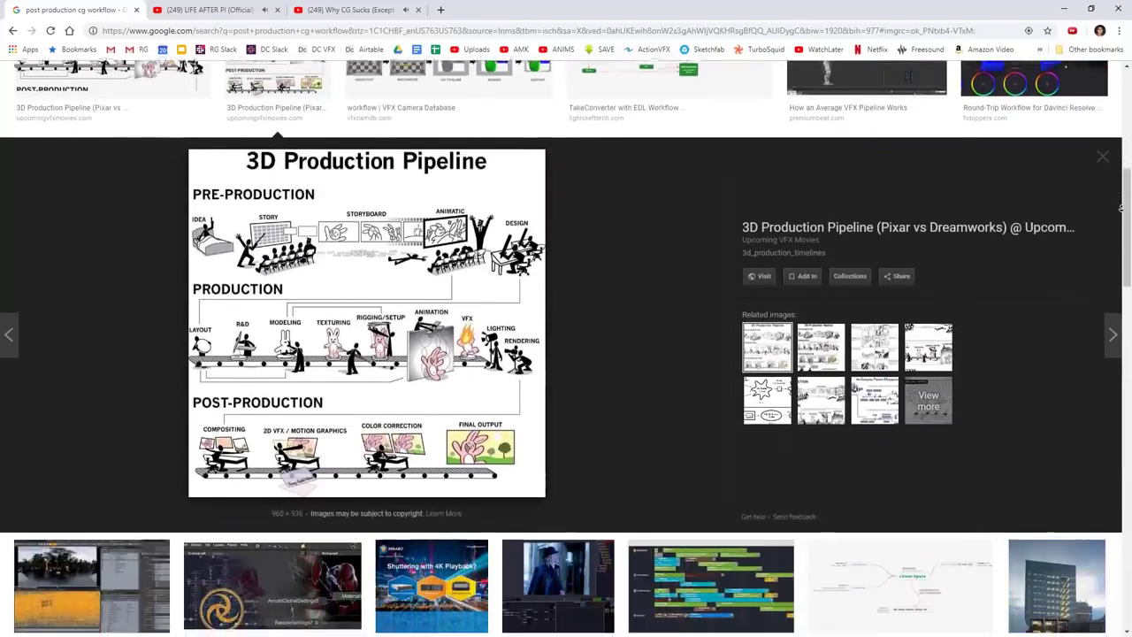
scroll(1120, 209, down, 1)
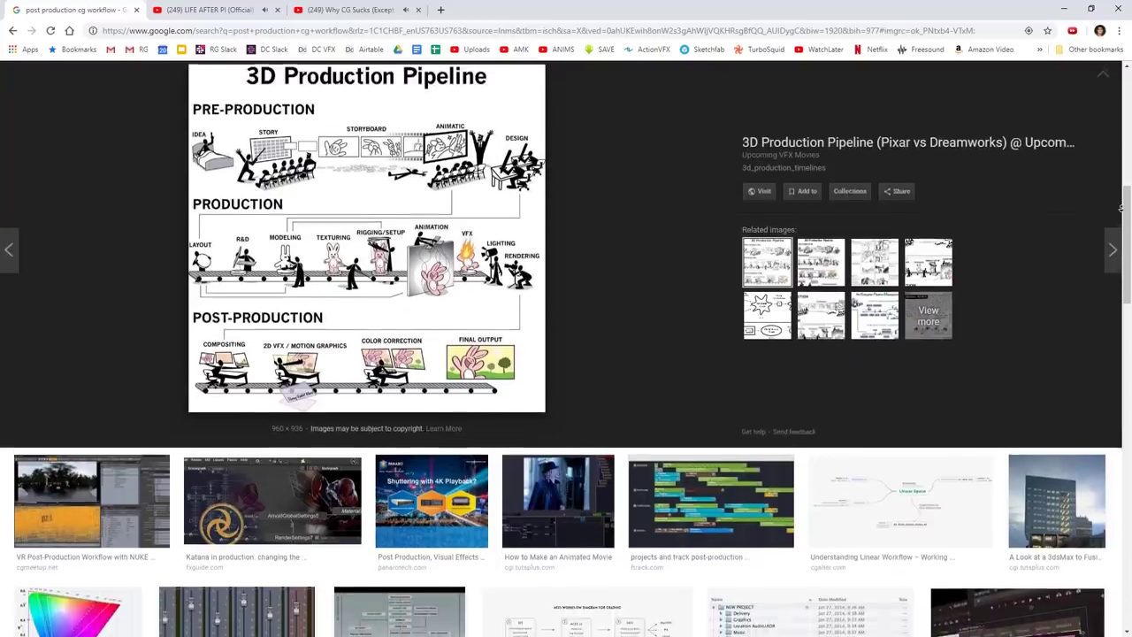
Step: View the LIFE AFTER PI video, then the 'Why CG Sucks (Except It Doesn't)' video
click(222, 9)
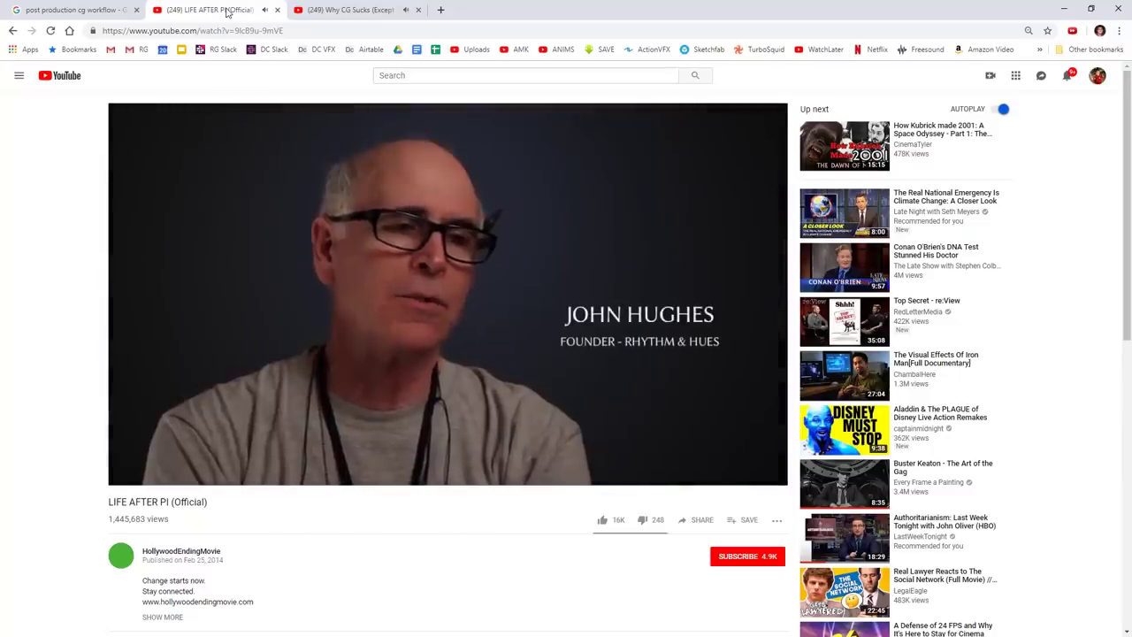
click(349, 10)
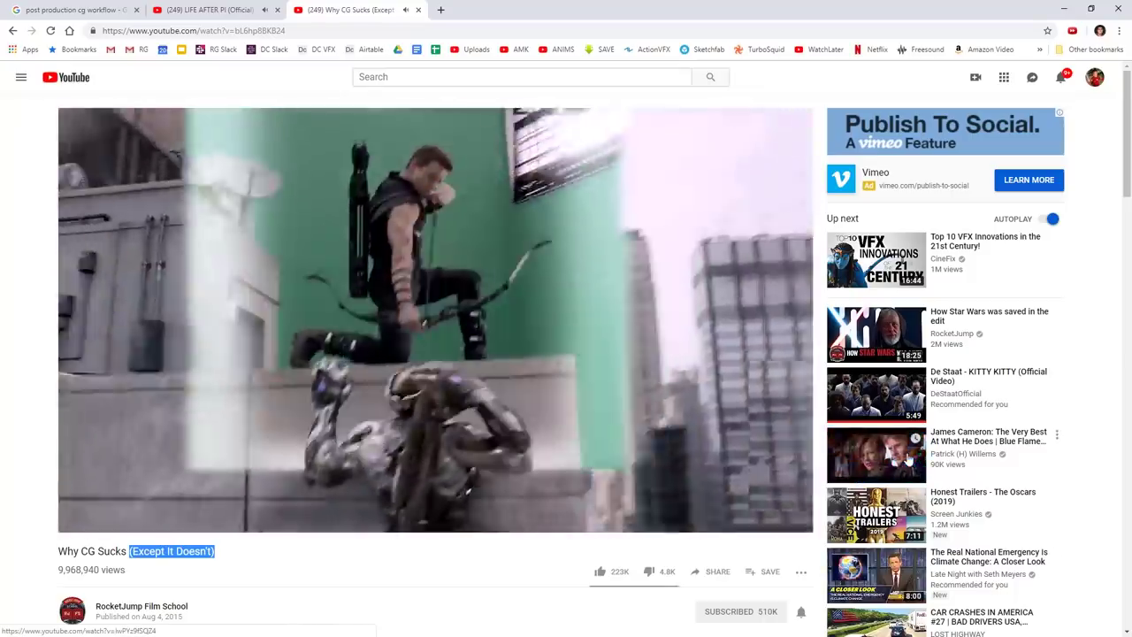
ctrl+scroll(414, 235, up, 7)
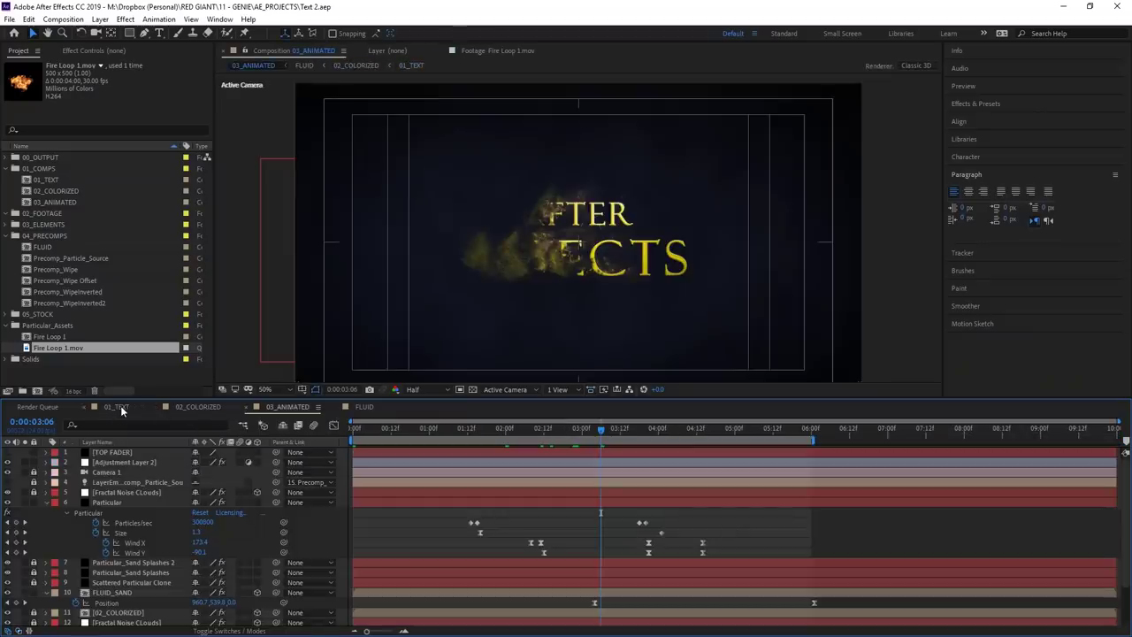
Step: Go from the 01_TEXT comp to 03_ANIMATED to see 'YAY TEMPLATES!' in gold sand
click(120, 406)
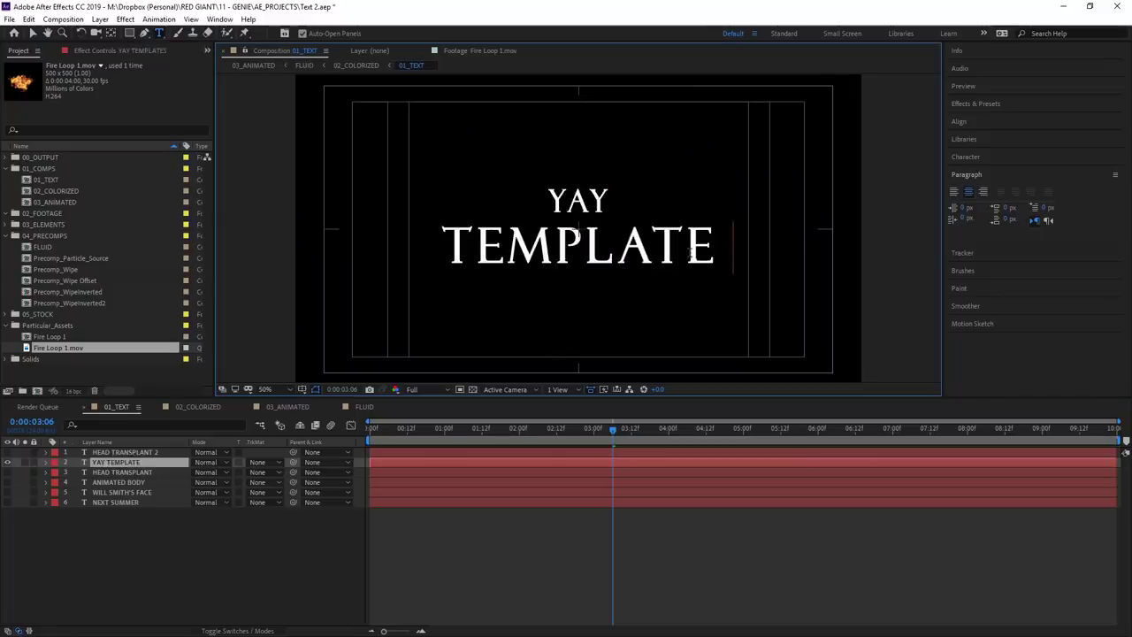
click(286, 407)
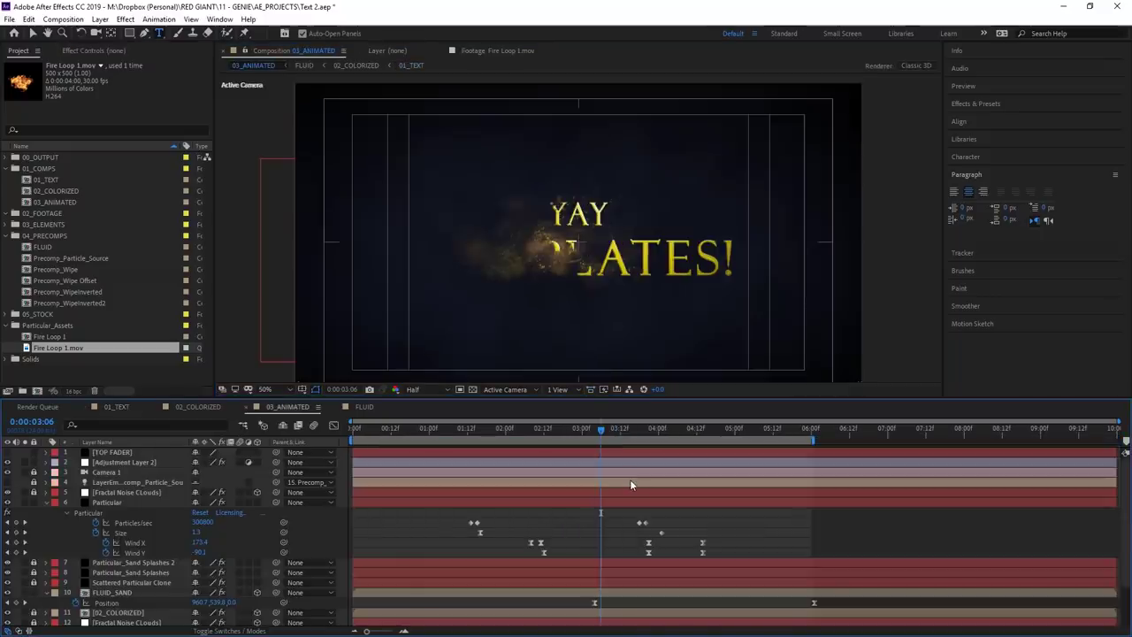